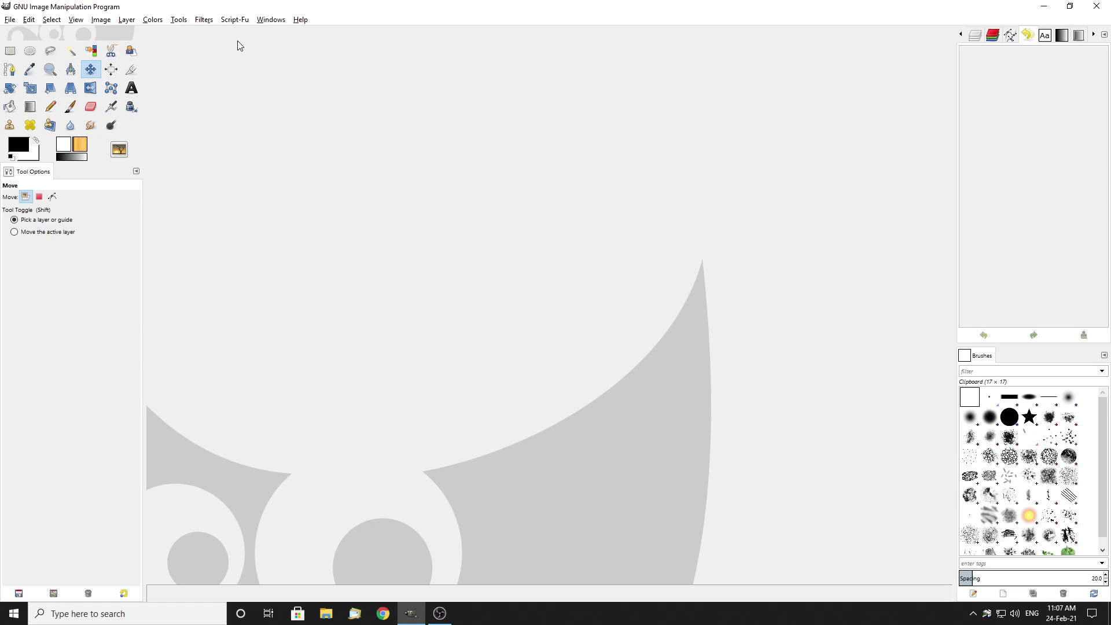
Check the installed program version in the About information and close it
{"action": "left_click", "coordinate": [233, 22]}
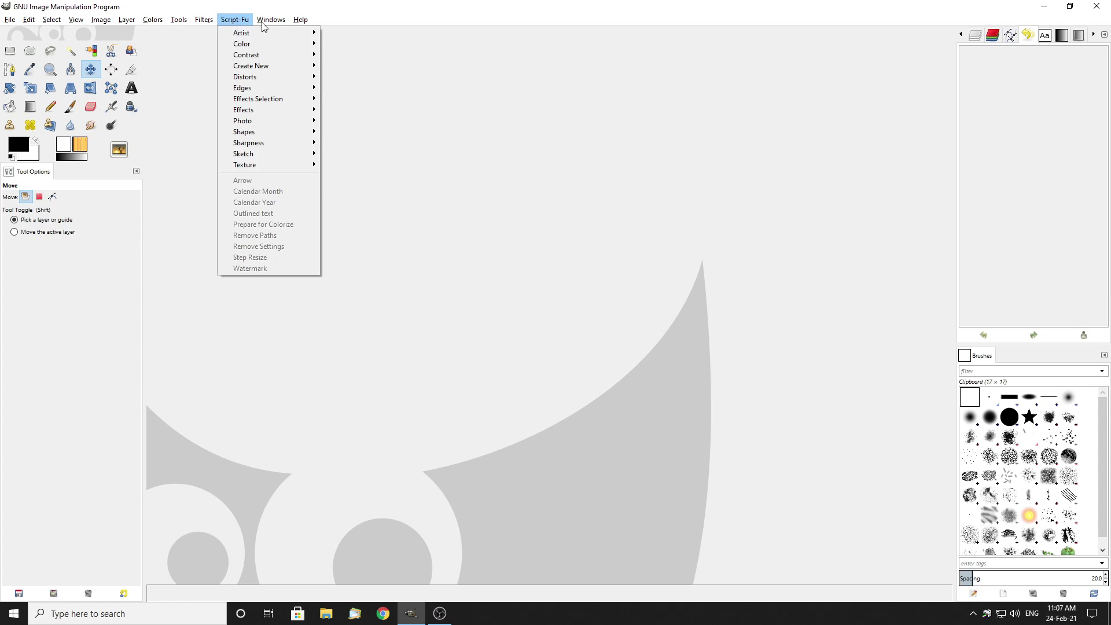
{"action": "mouse_move", "coordinate": [302, 24]}
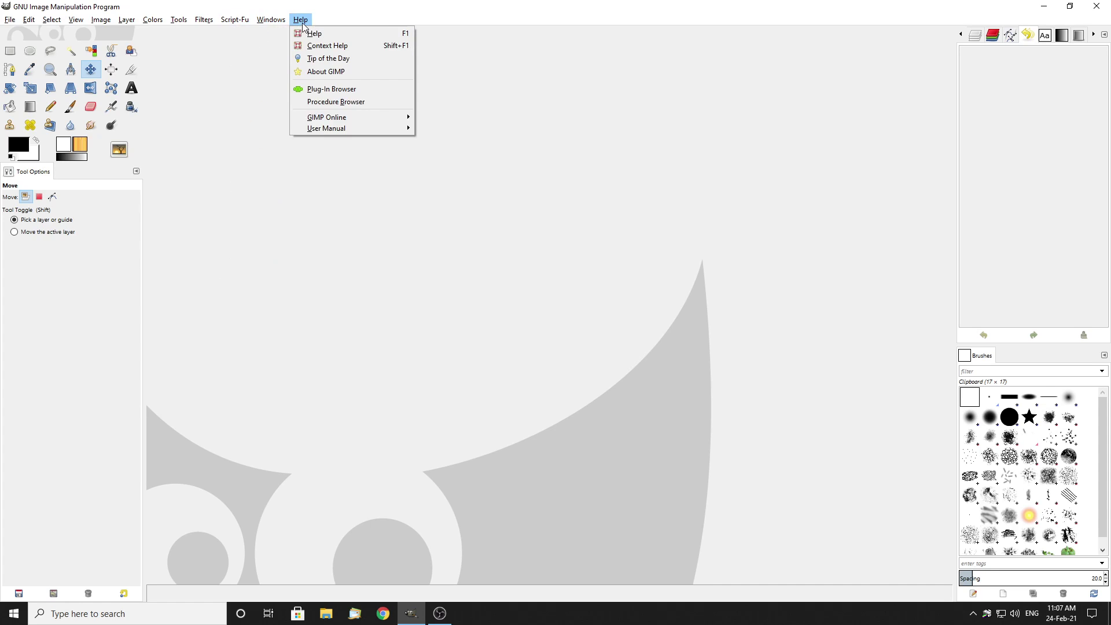
{"action": "left_click", "coordinate": [317, 72]}
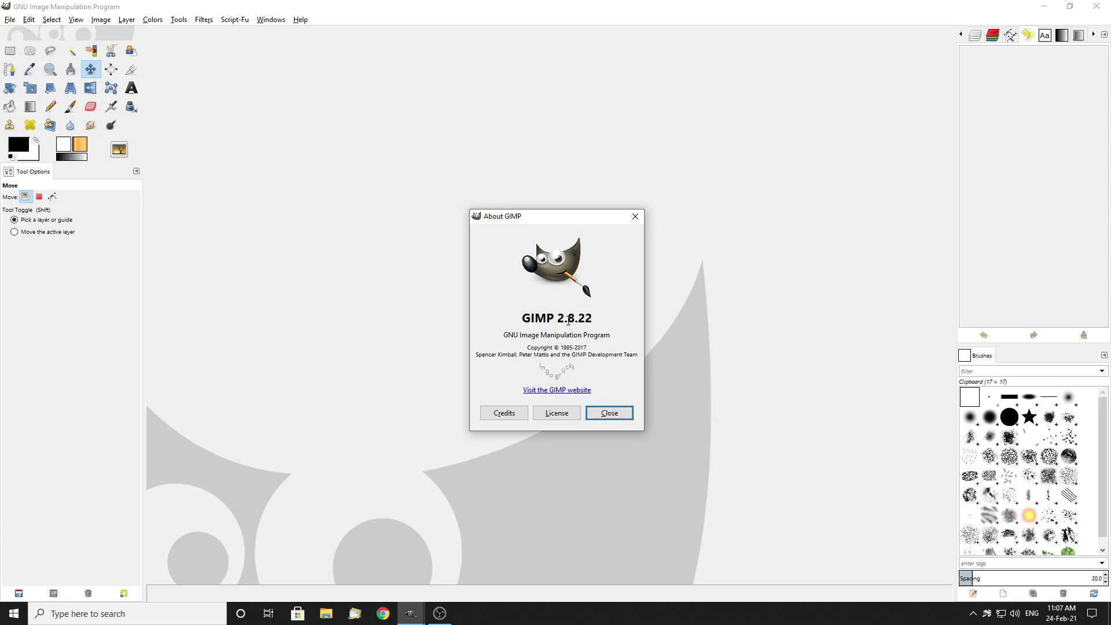
{"action": "left_click", "coordinate": [286, 203]}
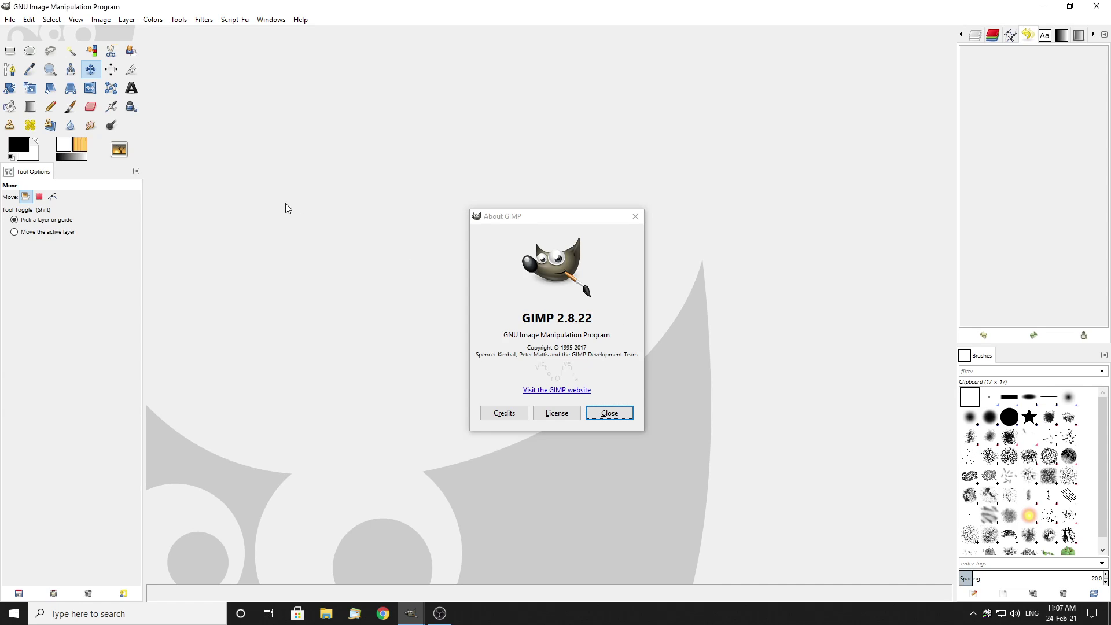
{"action": "left_click", "coordinate": [636, 217]}
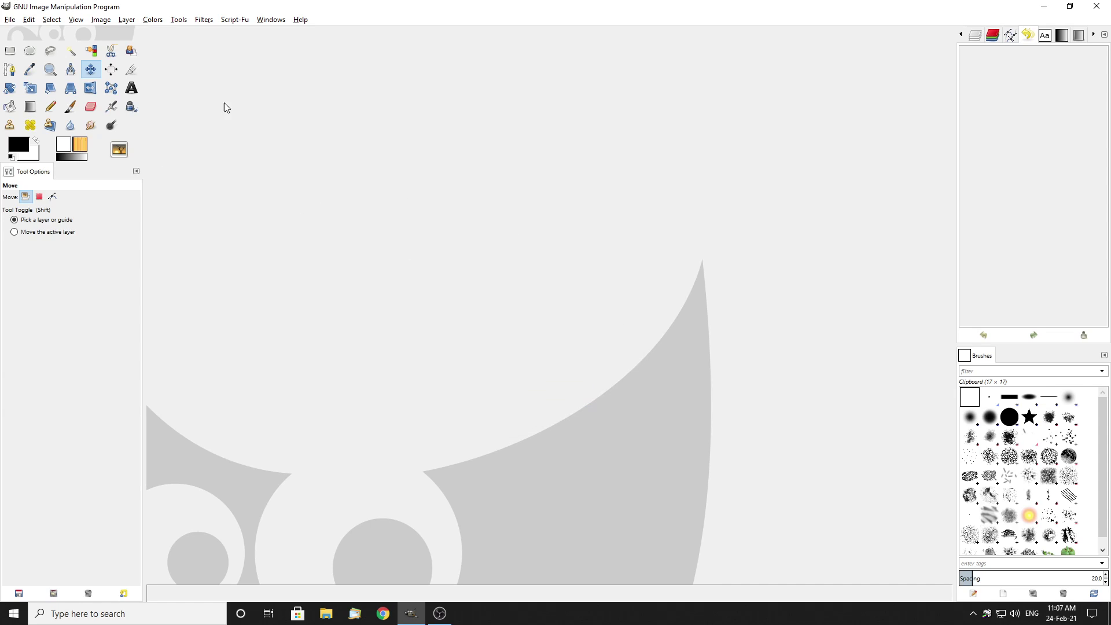
Look for the G'MIC-Qt entry among the filters and review the available layer effects
{"action": "left_click", "coordinate": [234, 21]}
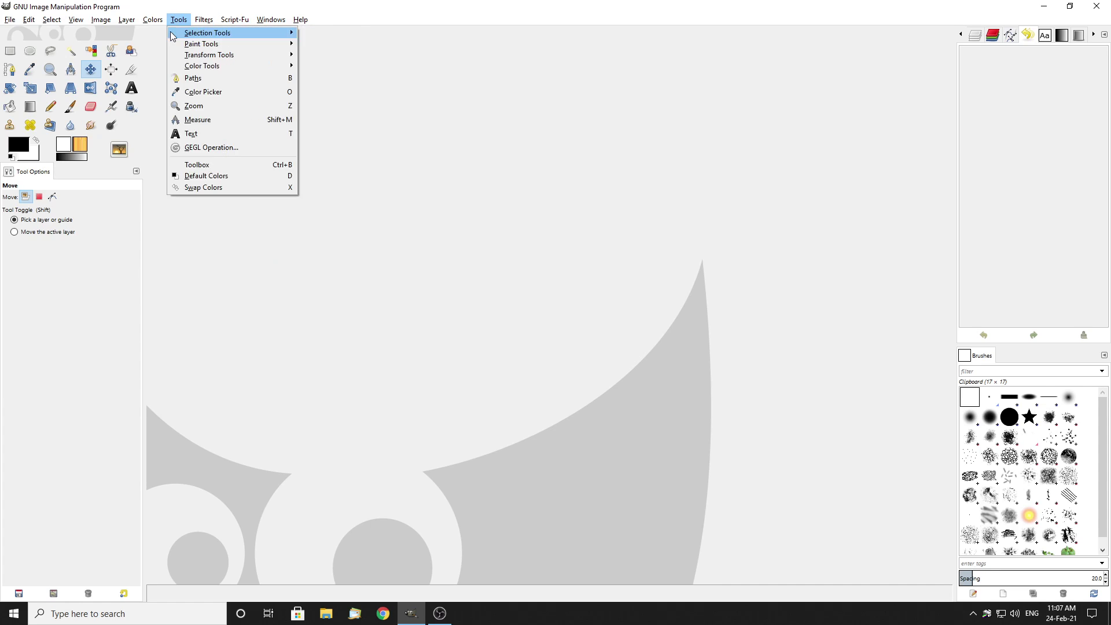
{"action": "mouse_move", "coordinate": [203, 22]}
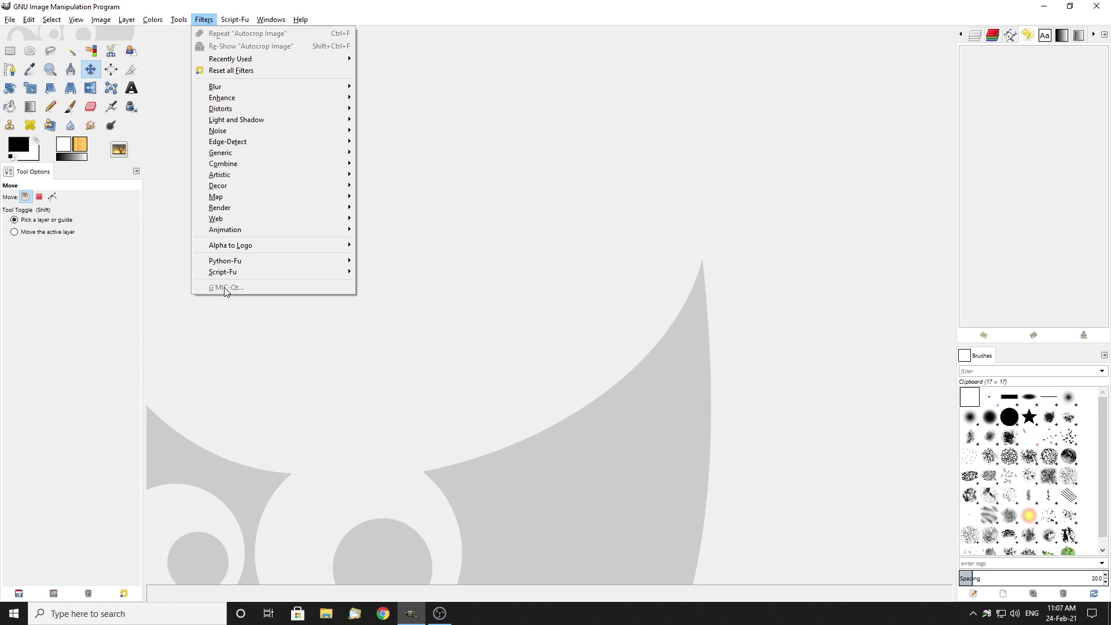
{"action": "left_click", "coordinate": [437, 263]}
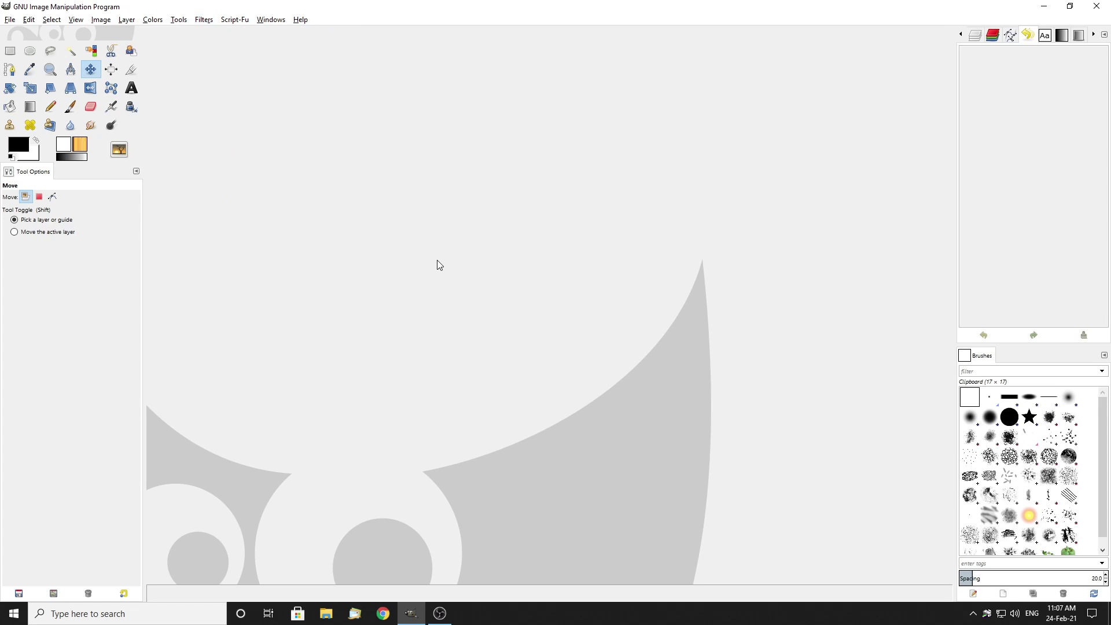
{"action": "left_click", "coordinate": [133, 23]}
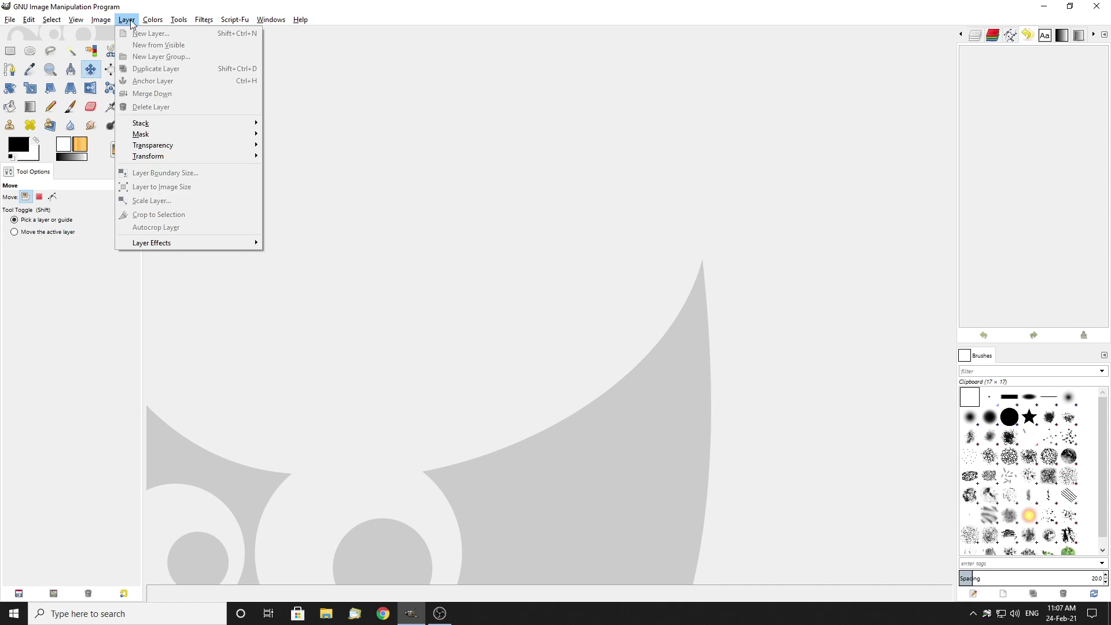
{"action": "mouse_move", "coordinate": [160, 244]}
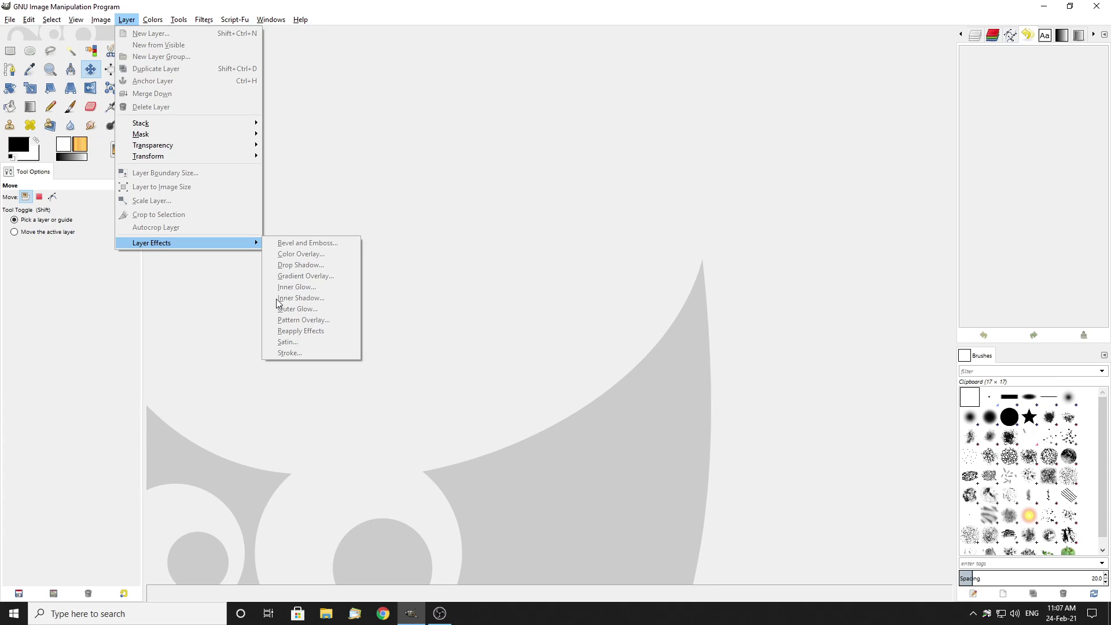
{"action": "left_click", "coordinate": [537, 210]}
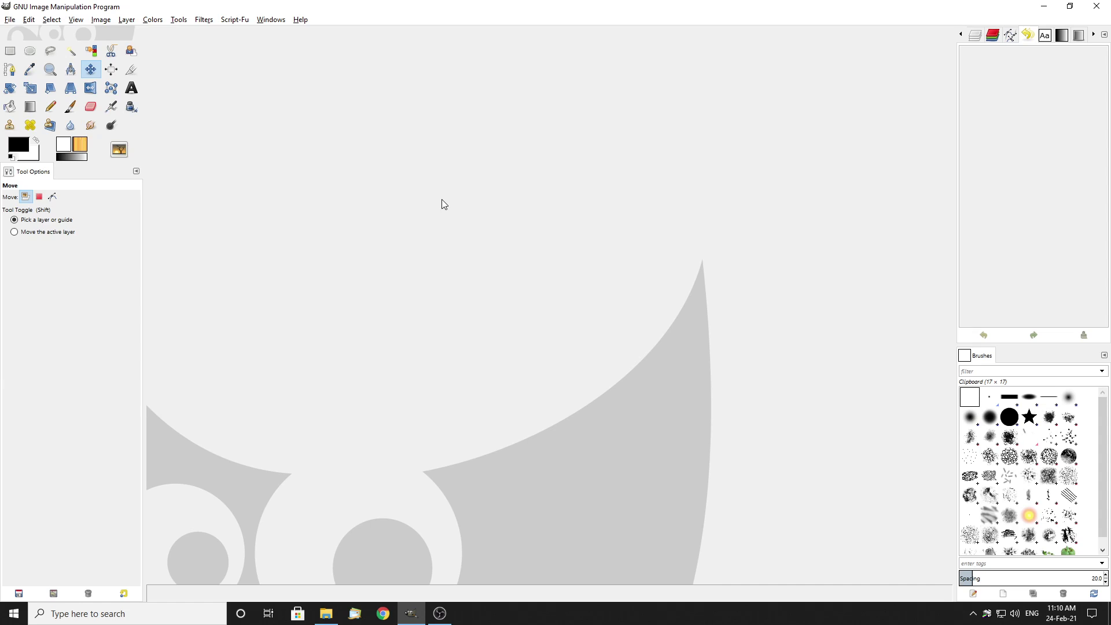
Create a new 2000 × 2000 px image
{"action": "left_click", "coordinate": [10, 20]}
{"action": "left_click", "coordinate": [26, 32]}
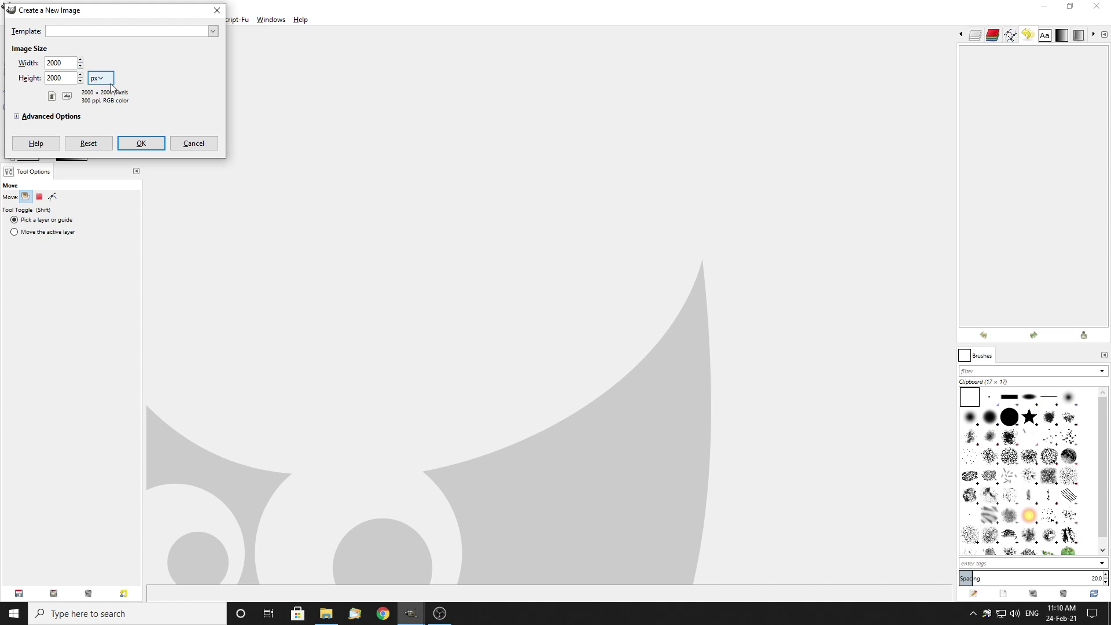
{"action": "left_click", "coordinate": [141, 143]}
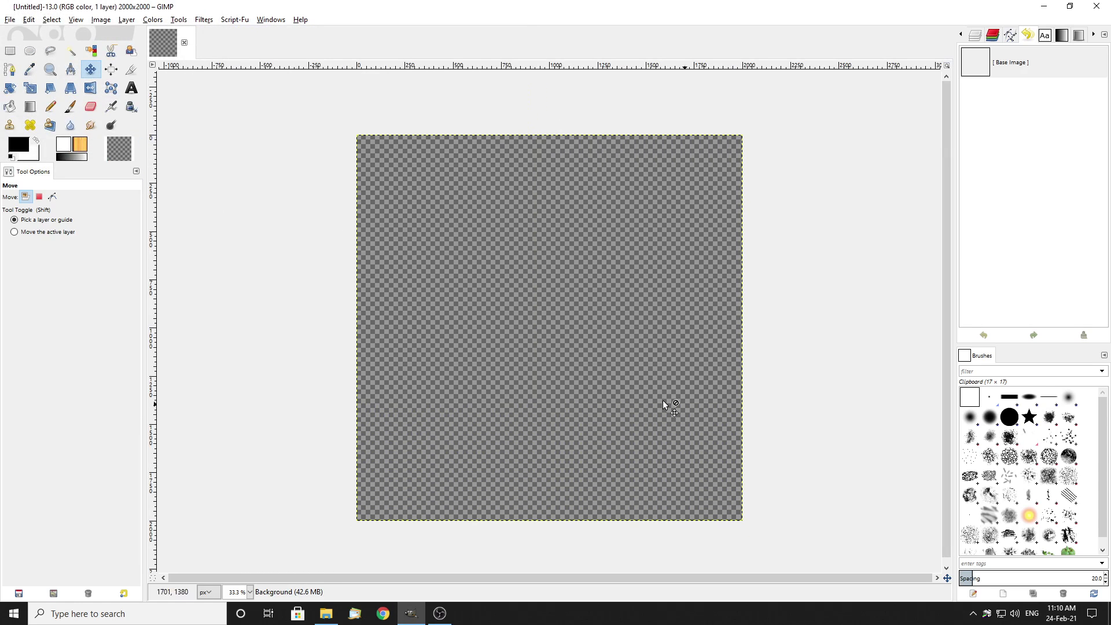
Add a horizontal guide at 50% of the new image's height
{"action": "left_click", "coordinate": [97, 23]}
{"action": "mouse_move", "coordinate": [122, 219]}
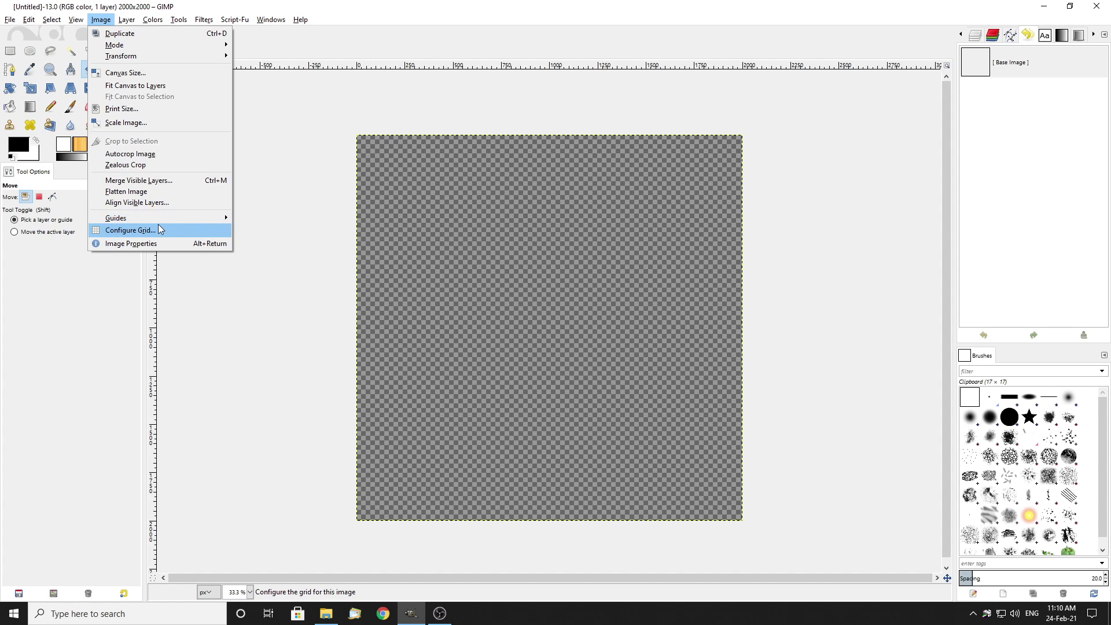
{"action": "mouse_move", "coordinate": [158, 218]}
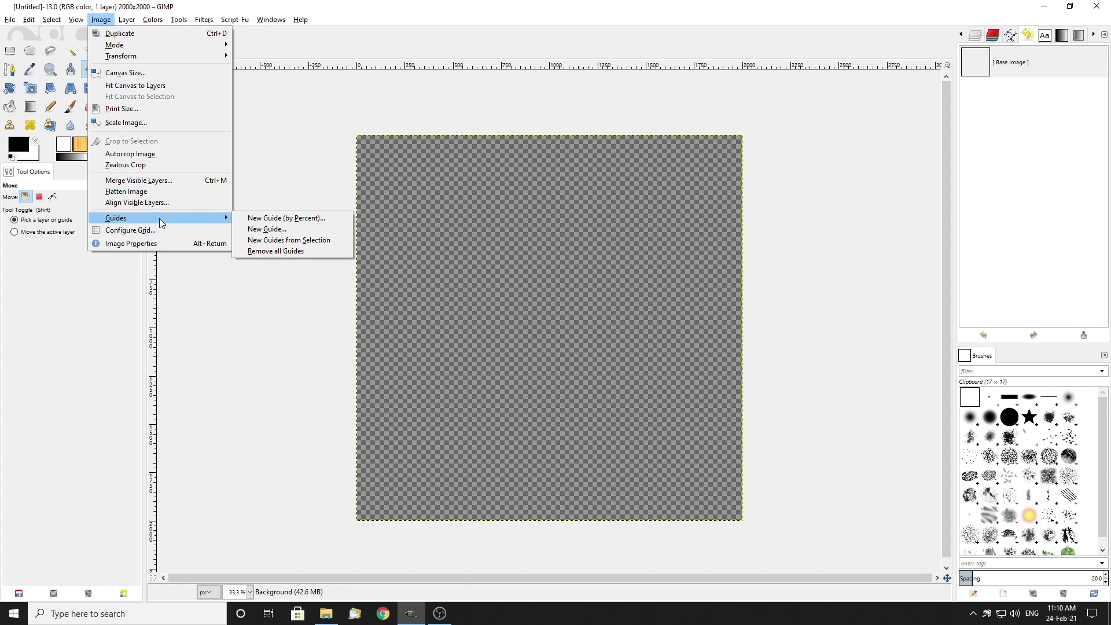
{"action": "left_click", "coordinate": [270, 220]}
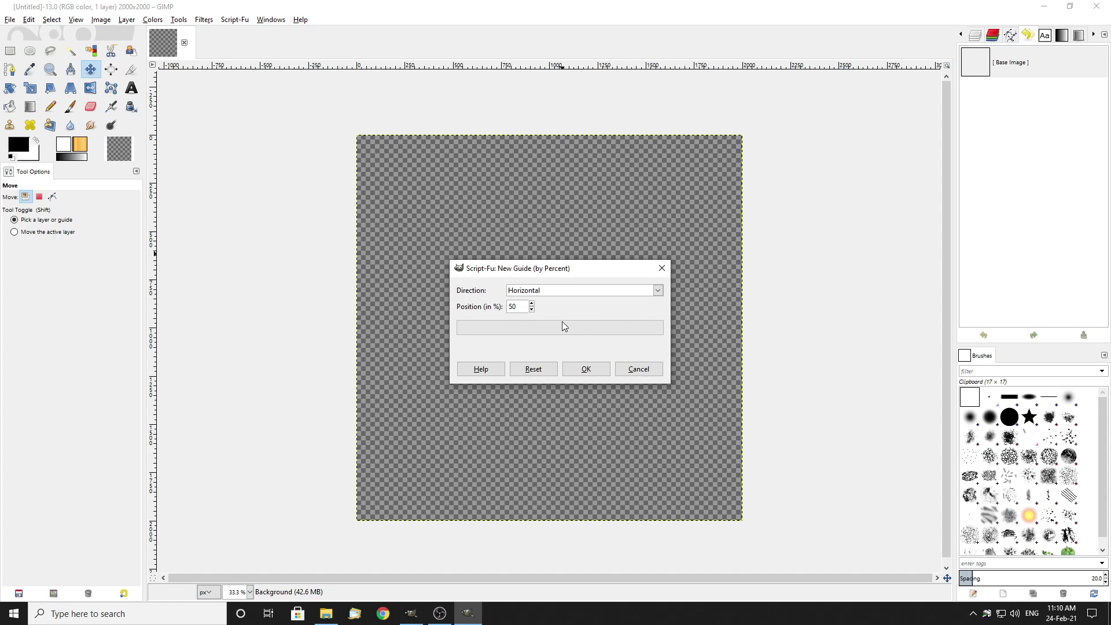
{"action": "left_click", "coordinate": [586, 369]}
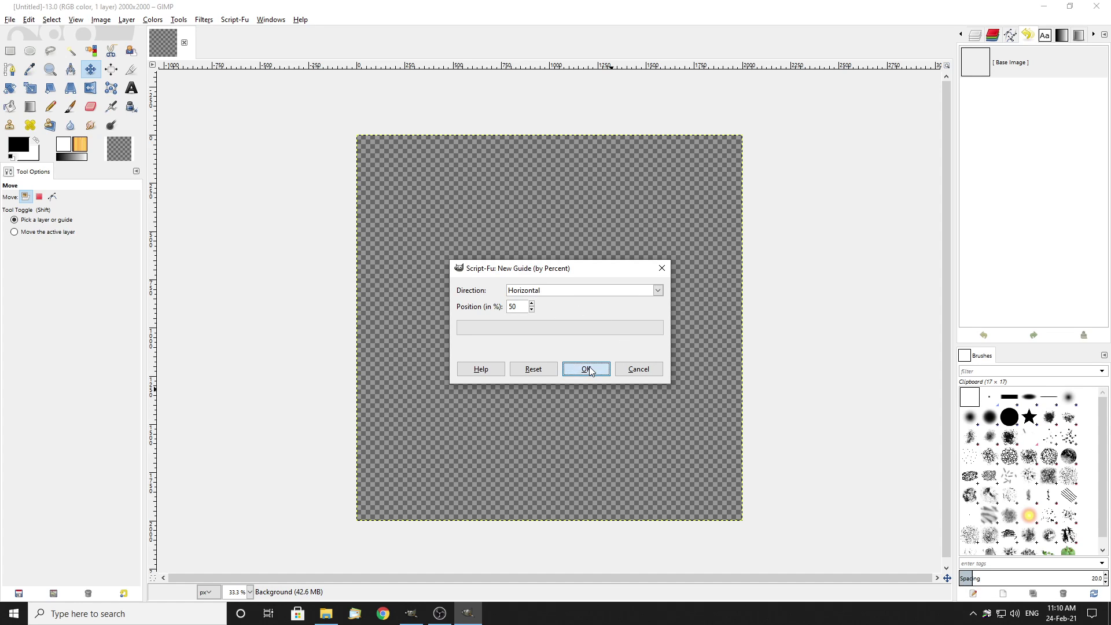
Add a vertical guide at 50% of the new image's width
{"action": "left_click", "coordinate": [127, 20]}
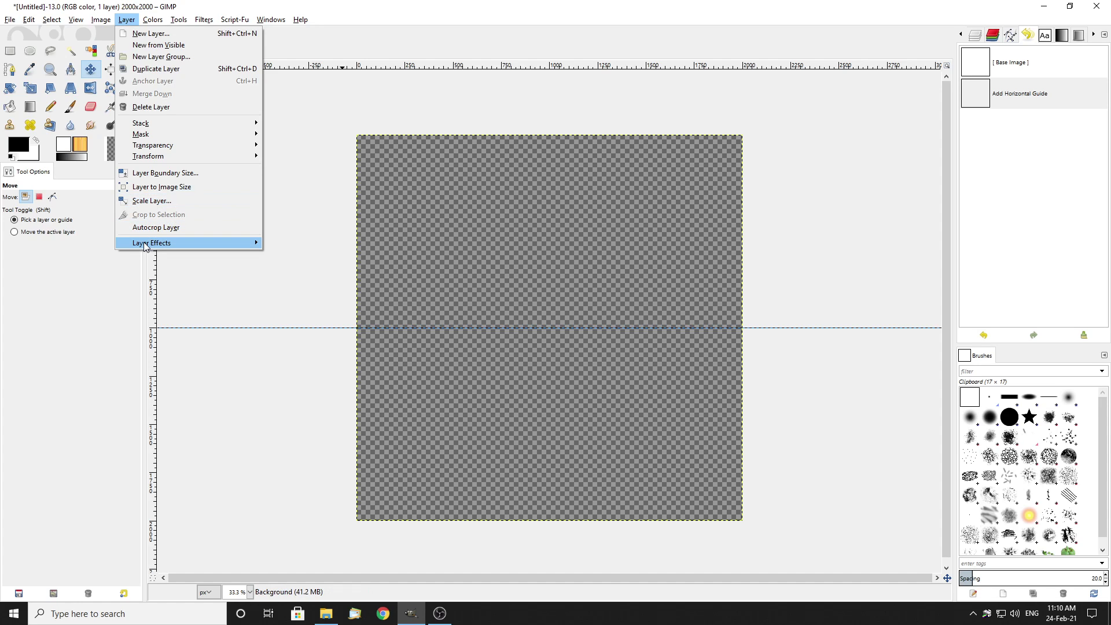
{"action": "mouse_move", "coordinate": [102, 21]}
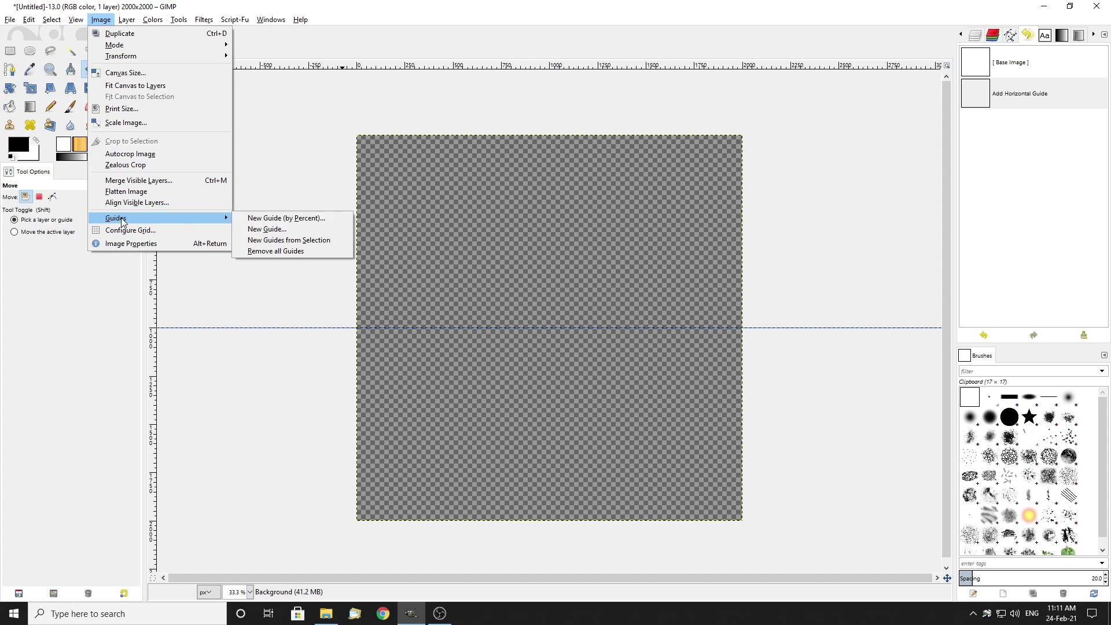
{"action": "left_click", "coordinate": [296, 220]}
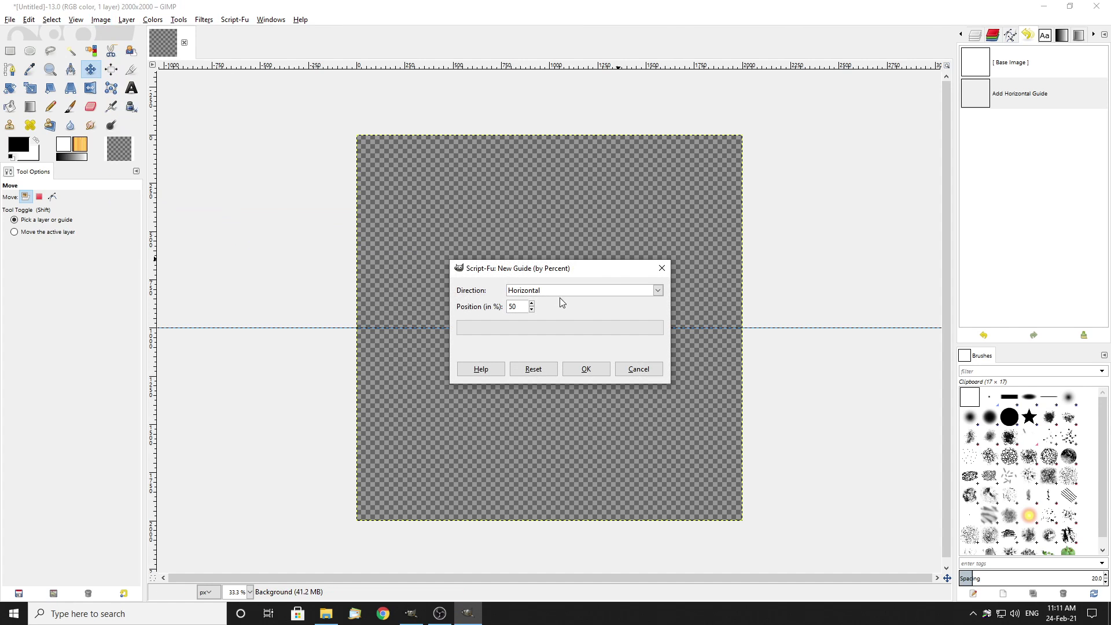
{"action": "left_click", "coordinate": [546, 292]}
{"action": "left_click", "coordinate": [533, 317]}
{"action": "left_click", "coordinate": [586, 369]}
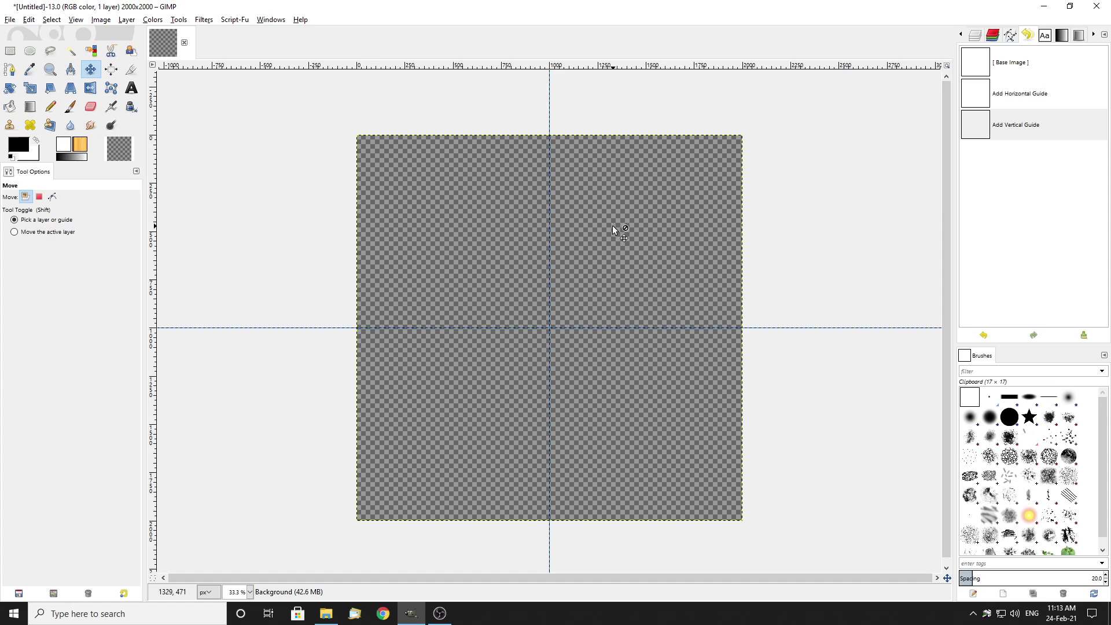
Open the watch picture AquastarAnthracite.jpg from the Desktop folder as a separate image
{"action": "left_click", "coordinate": [9, 20]}
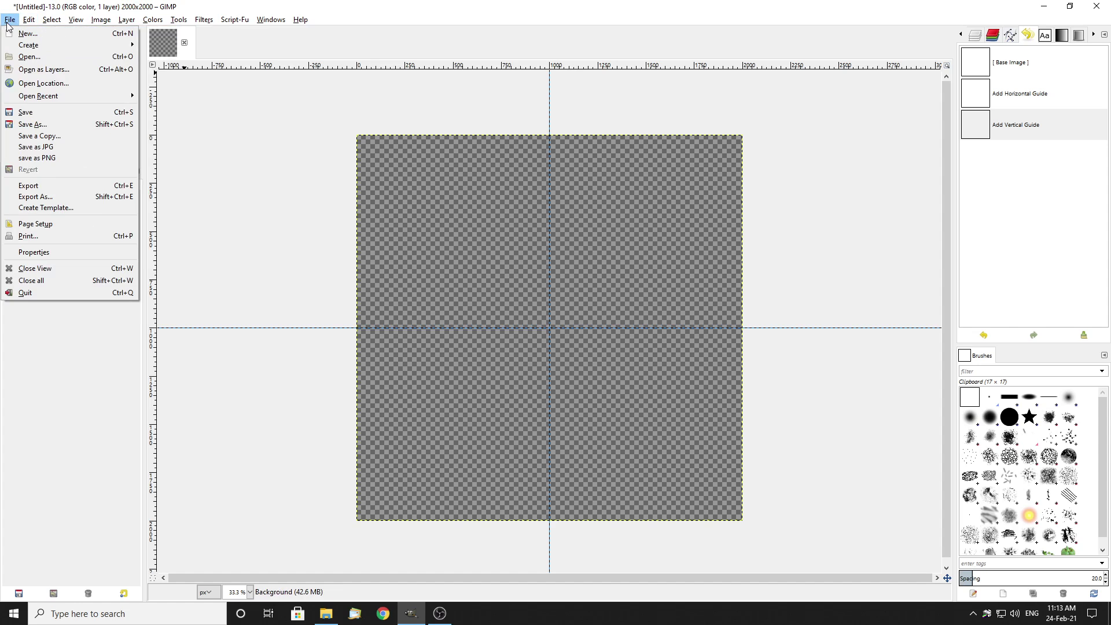
{"action": "left_click", "coordinate": [29, 57]}
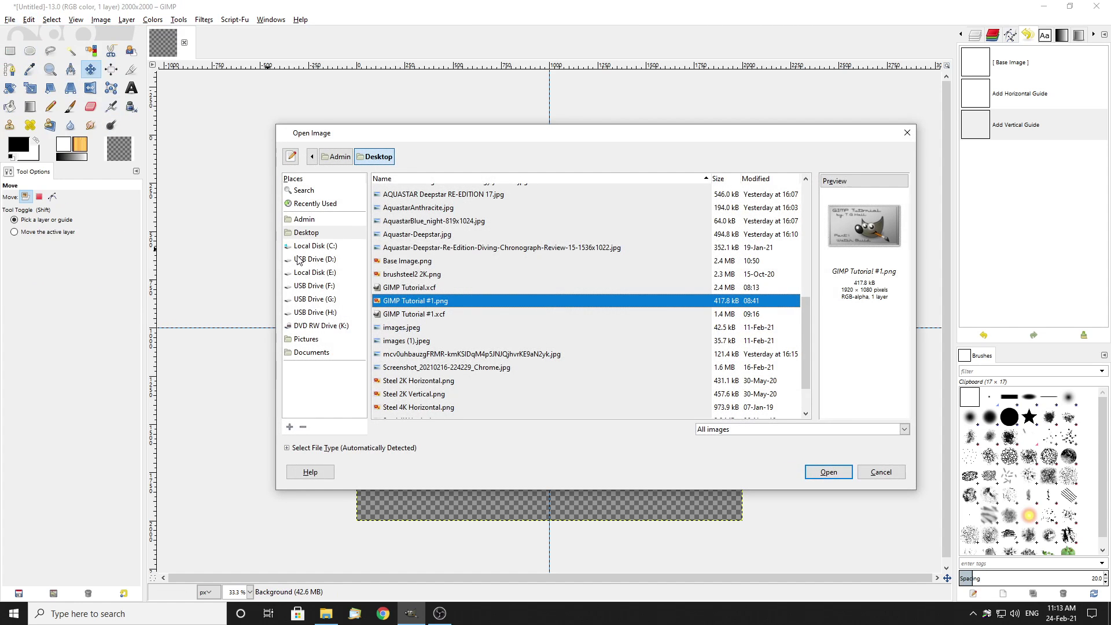
{"action": "left_click", "coordinate": [308, 234]}
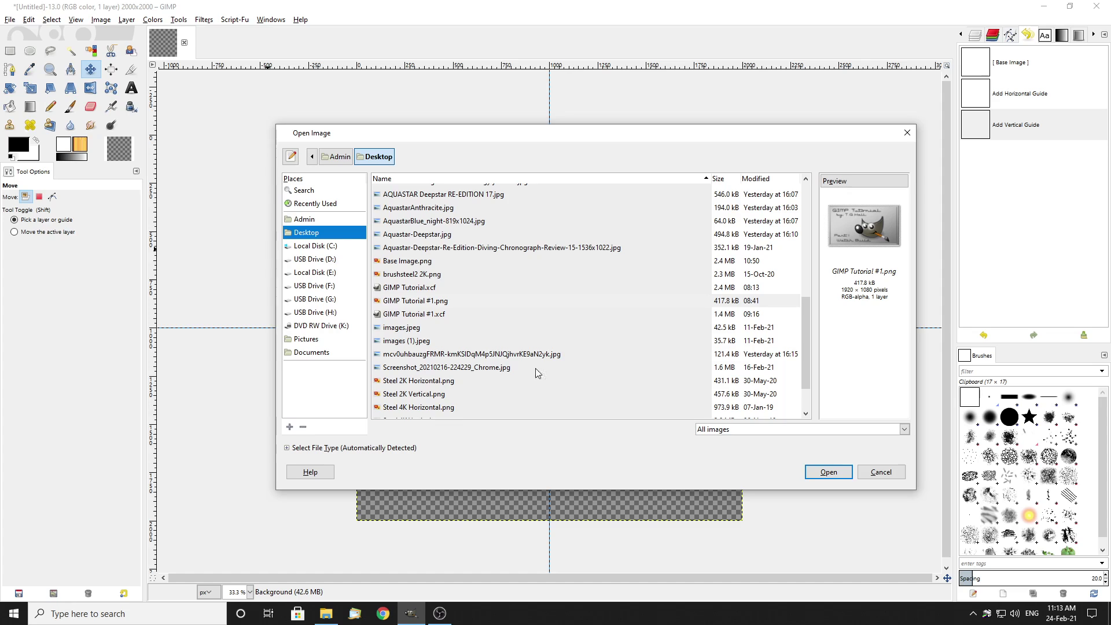
{"action": "left_click", "coordinate": [419, 236]}
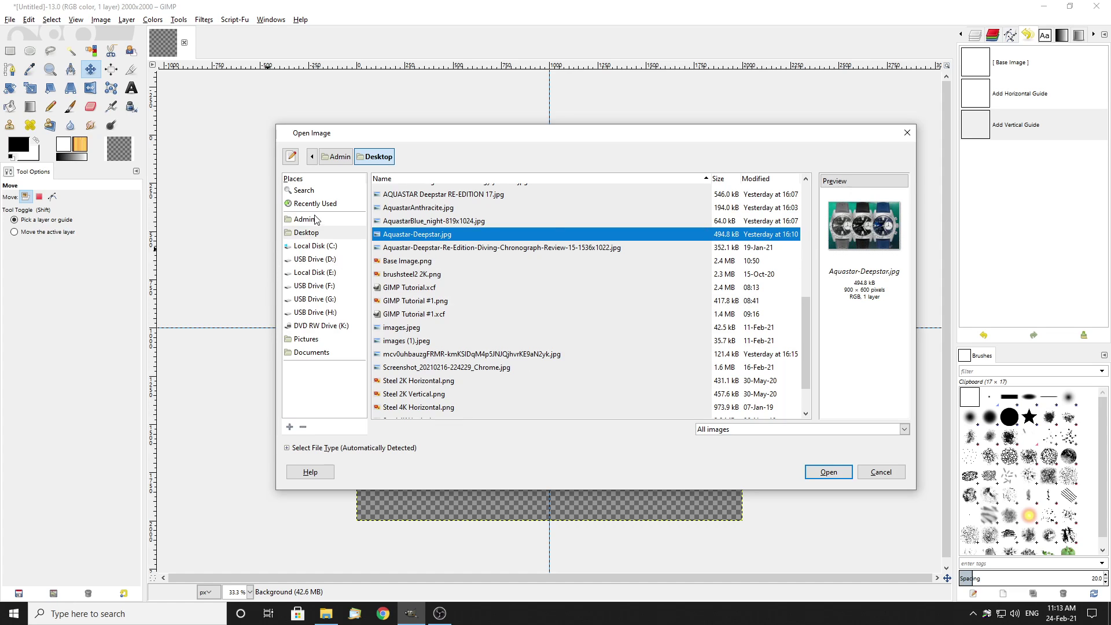
{"action": "left_click", "coordinate": [416, 223]}
{"action": "left_click", "coordinate": [416, 208]}
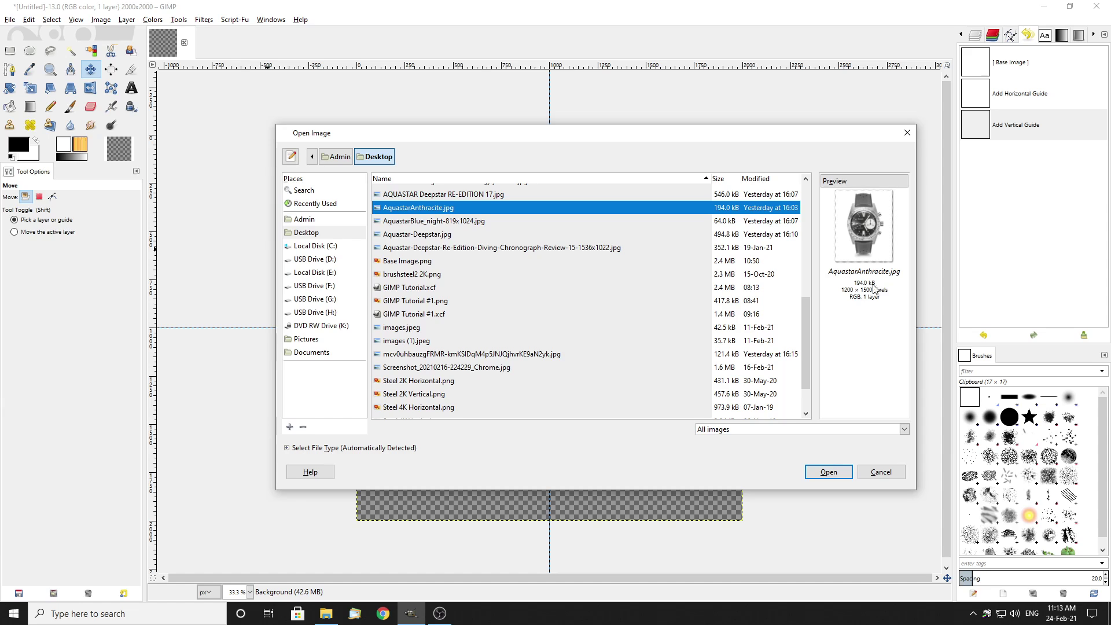
{"action": "left_click", "coordinate": [821, 473]}
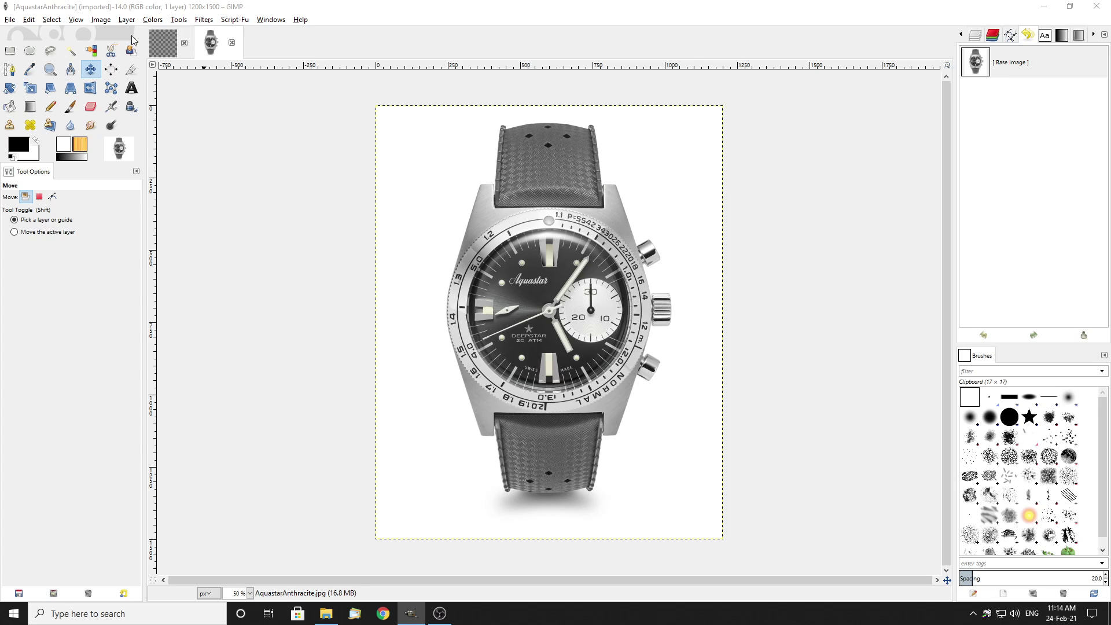
Try a horizontal guide at position 0 on the watch image and undo it
{"action": "left_click", "coordinate": [101, 20]}
{"action": "mouse_move", "coordinate": [129, 219]}
{"action": "left_click", "coordinate": [261, 229]}
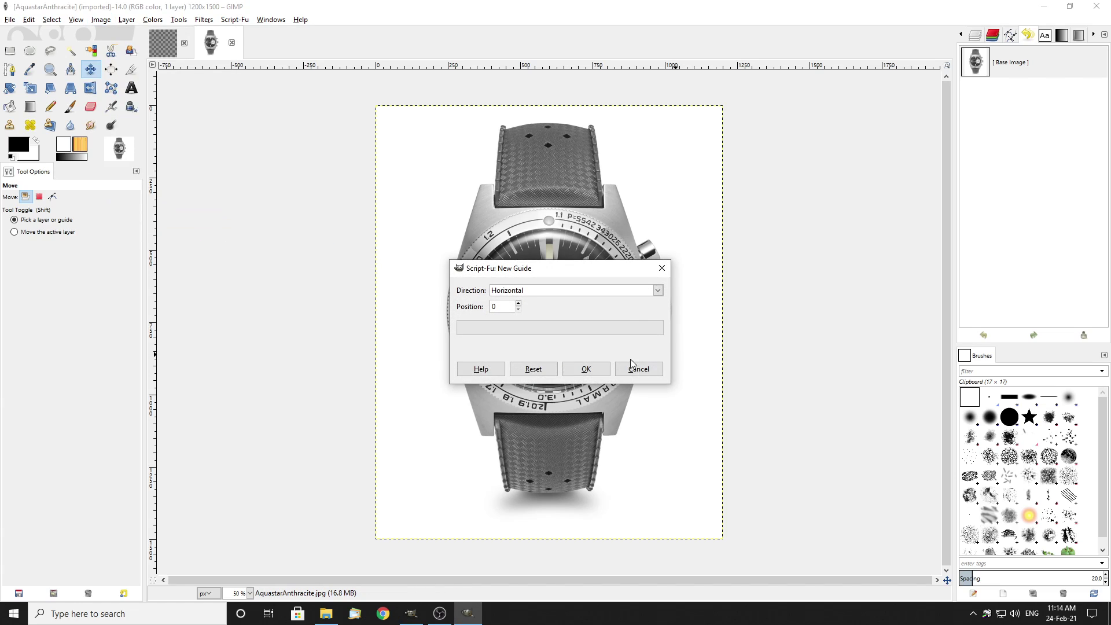
{"action": "left_click", "coordinate": [579, 368]}
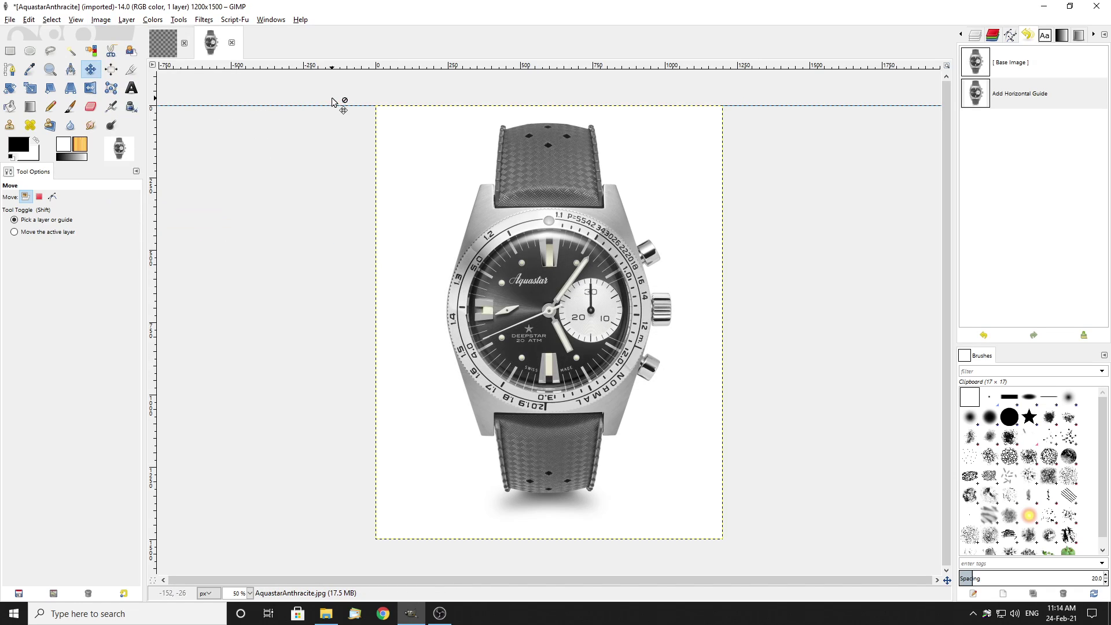
{"action": "key", "text": "alt"}
{"action": "key", "text": "ctrl+z"}
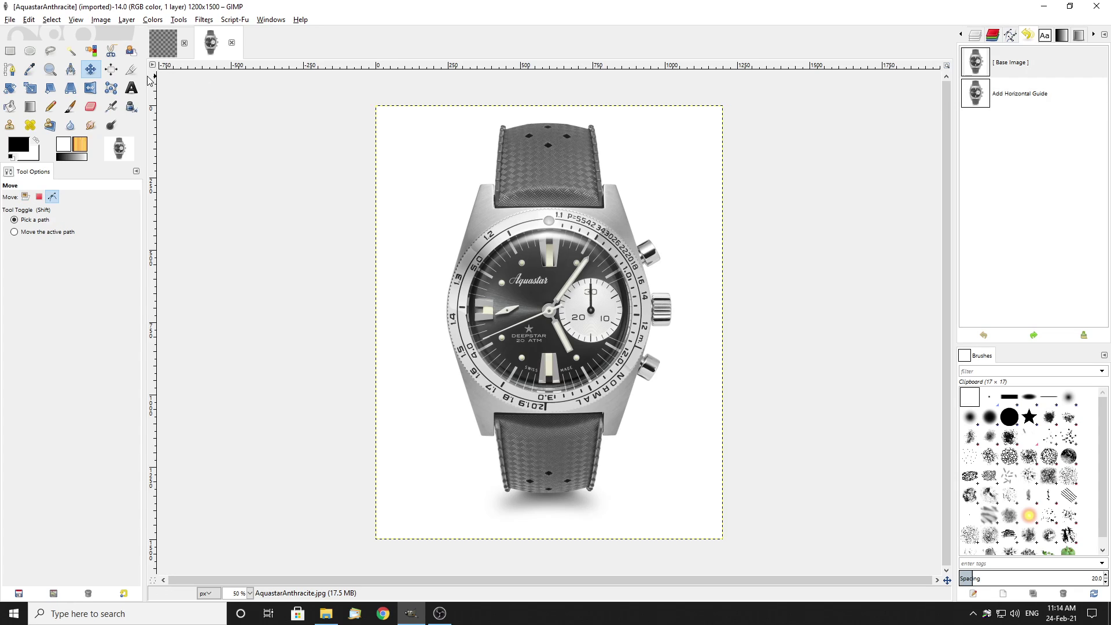
{"action": "left_click", "coordinate": [99, 20]}
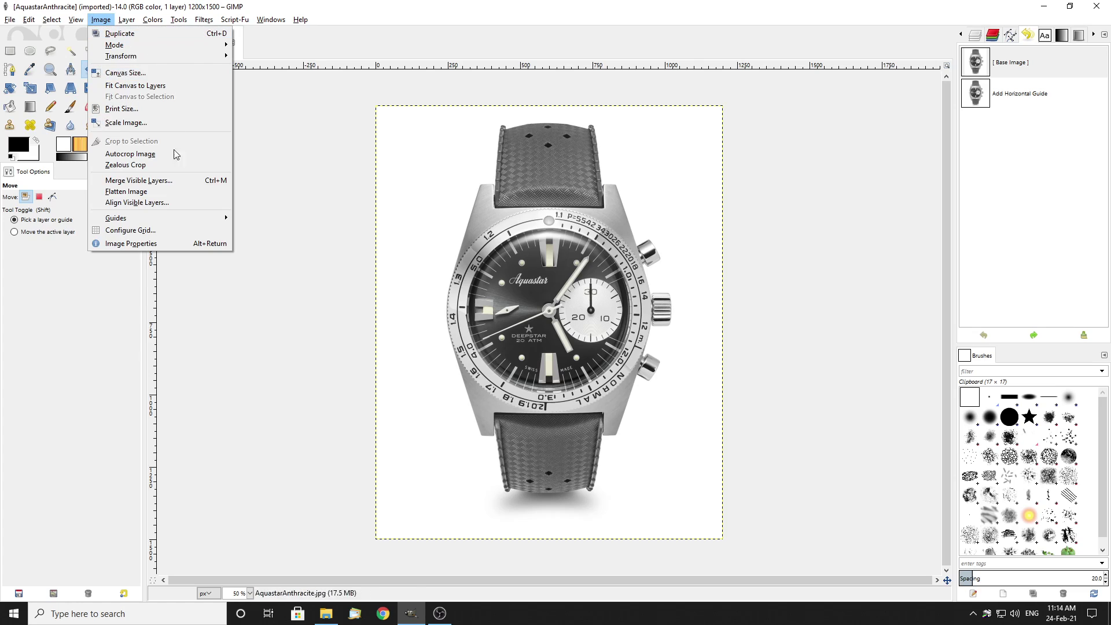
{"action": "mouse_move", "coordinate": [157, 219]}
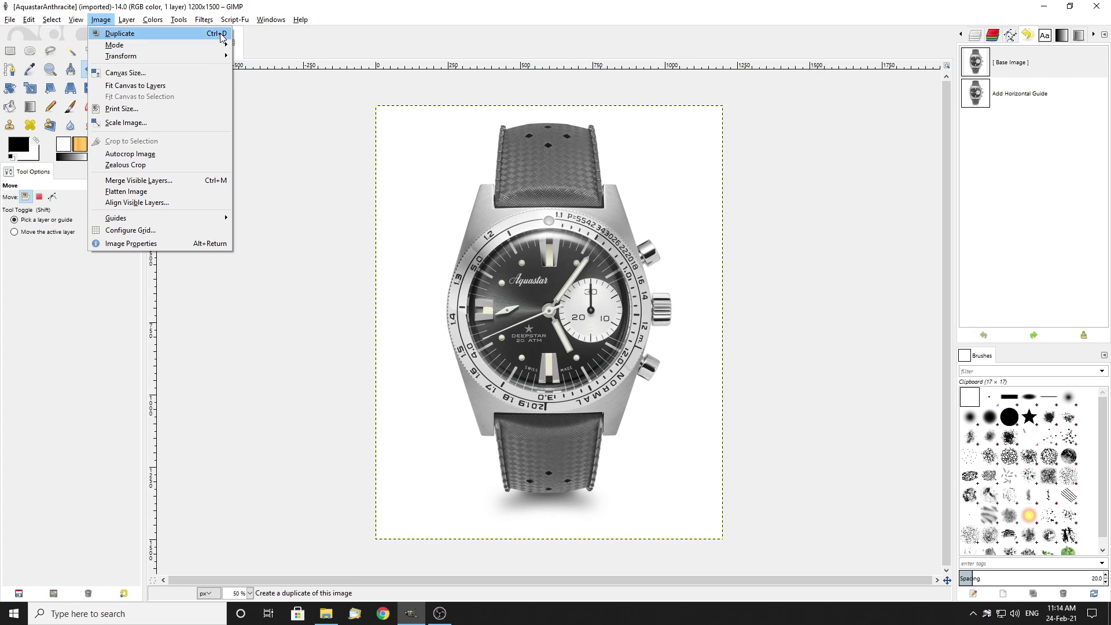
{"action": "left_click", "coordinate": [322, 396]}
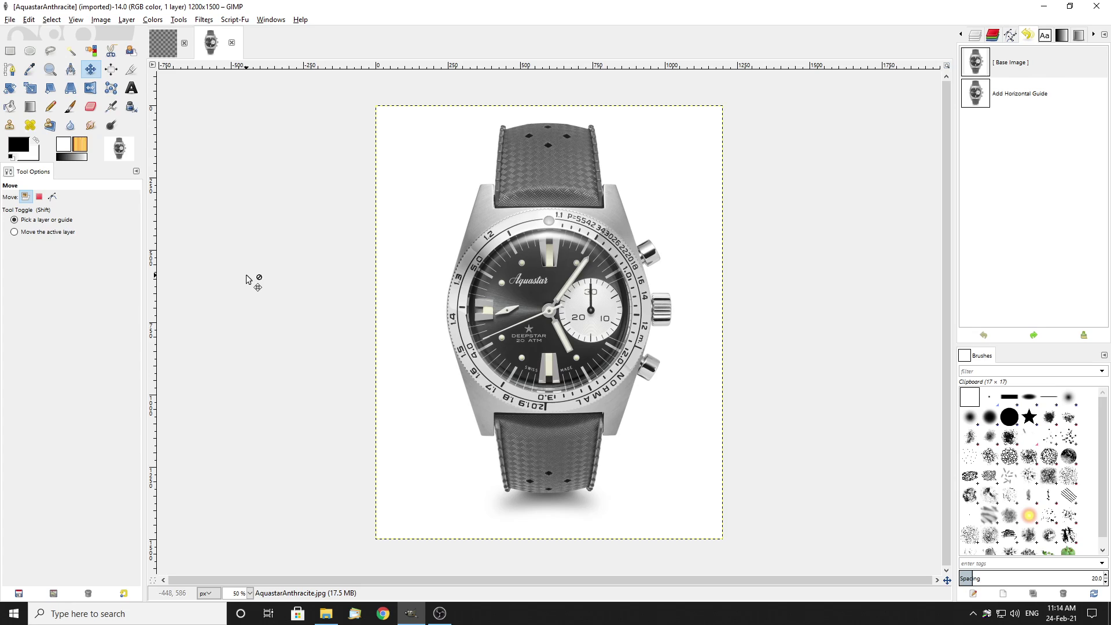
Add a vertical guide at 50% of the watch image's width
{"action": "left_click", "coordinate": [103, 21]}
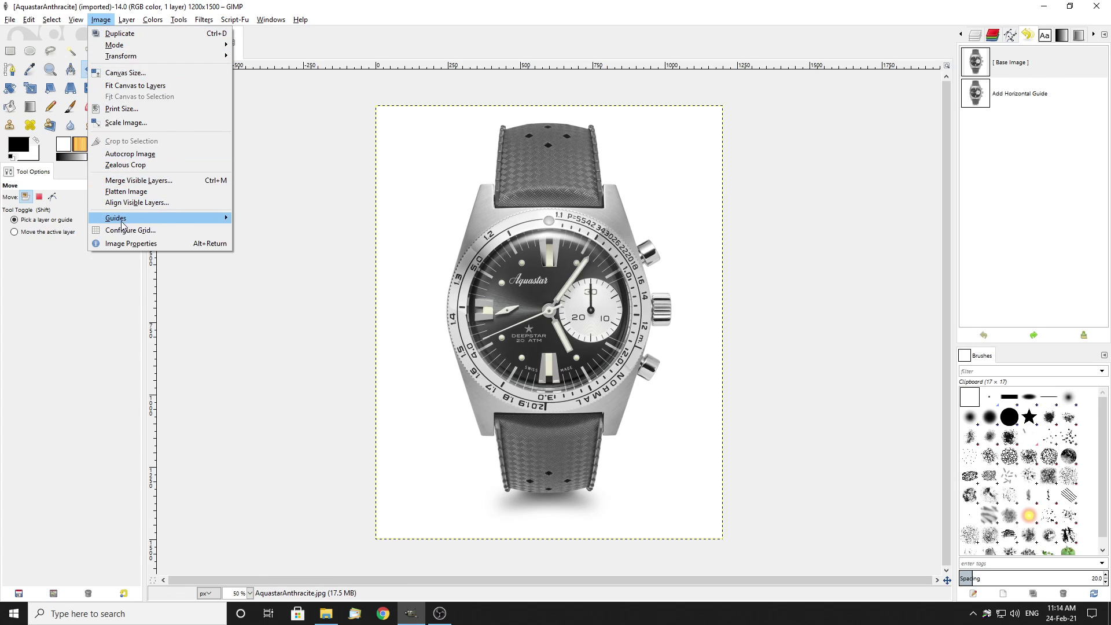
{"action": "mouse_move", "coordinate": [219, 218]}
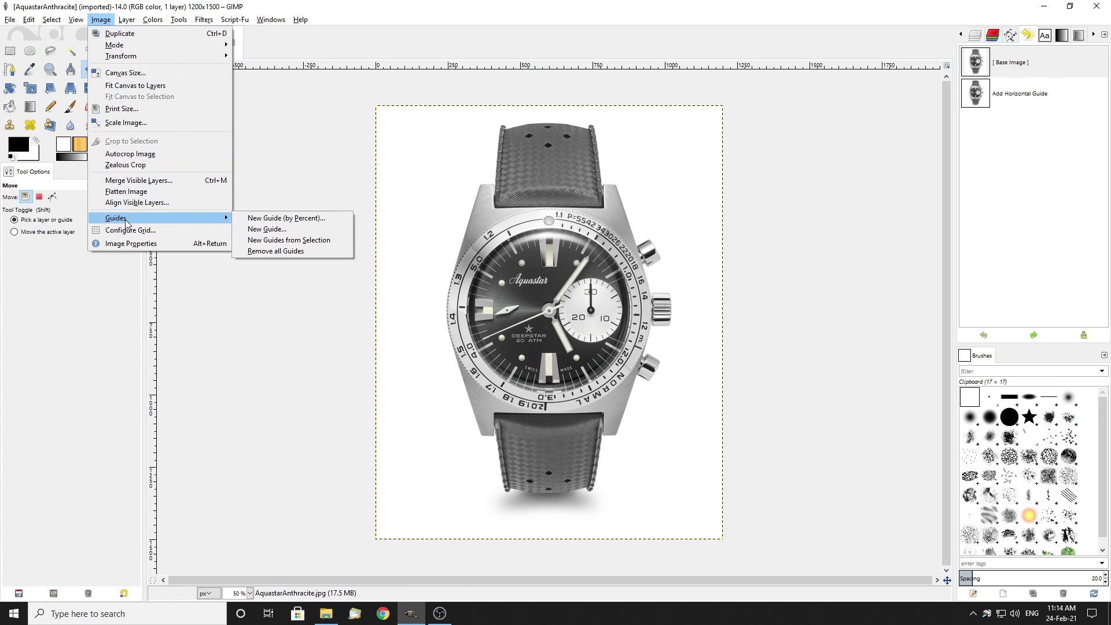
{"action": "left_click", "coordinate": [281, 219]}
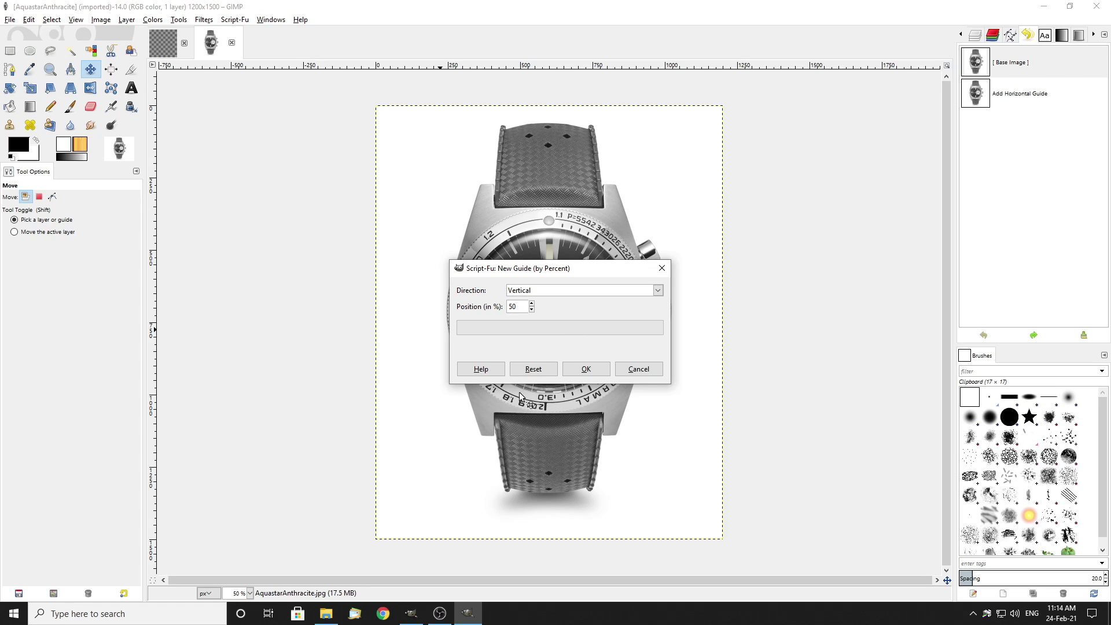
{"action": "left_click", "coordinate": [590, 373]}
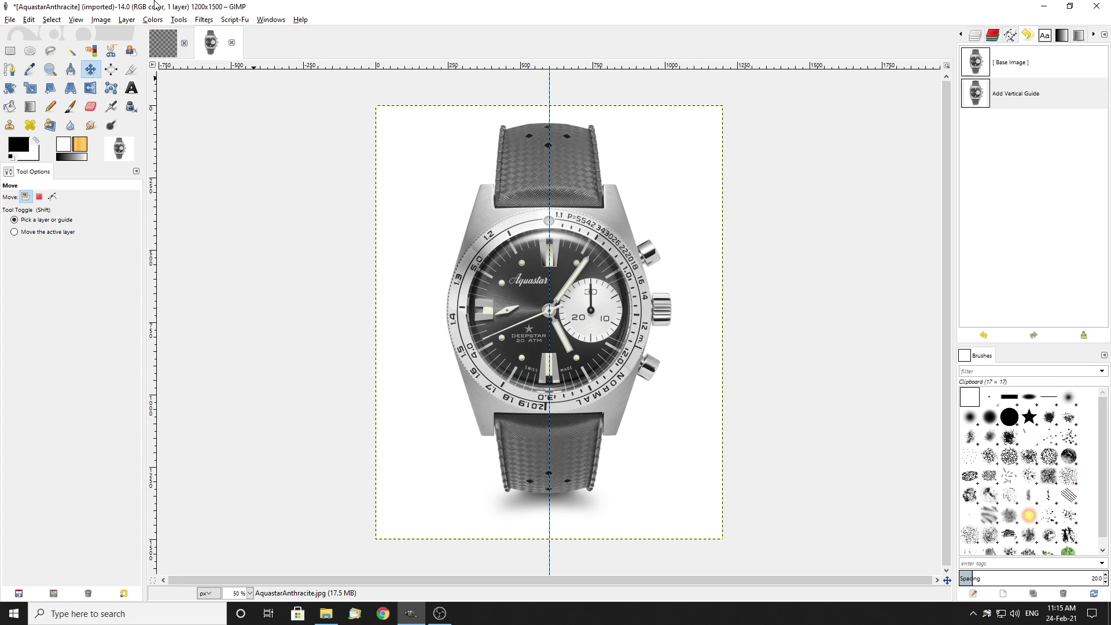
Add a horizontal guide at 50% of the watch image's height
{"action": "left_click", "coordinate": [94, 21]}
{"action": "mouse_move", "coordinate": [151, 218]}
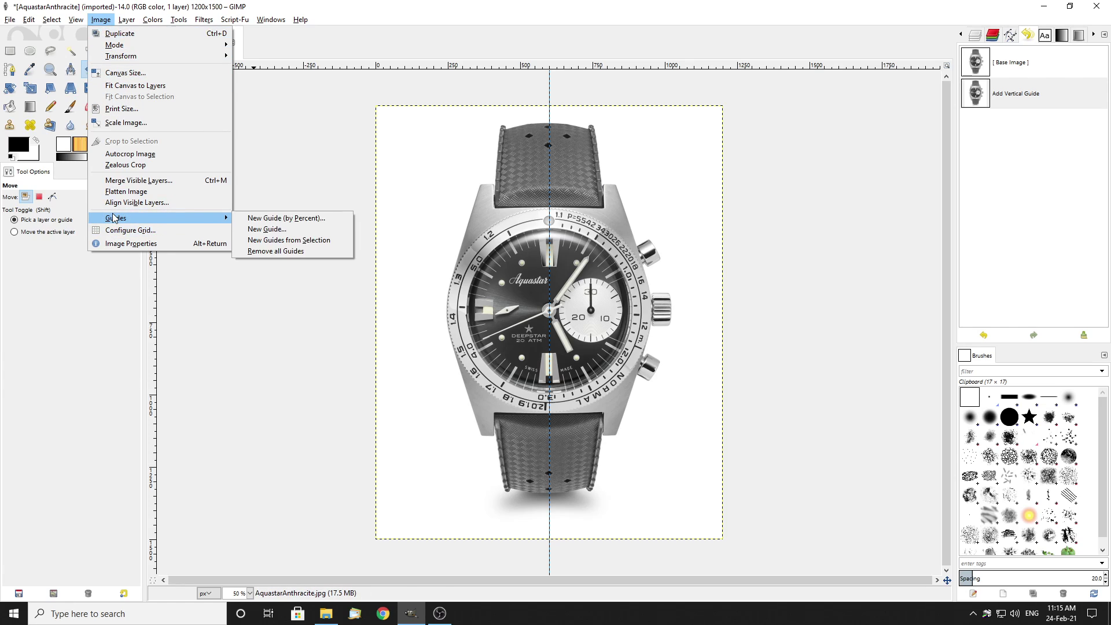
{"action": "left_click", "coordinate": [270, 219]}
{"action": "left_click", "coordinate": [554, 293]}
{"action": "left_click", "coordinate": [538, 304]}
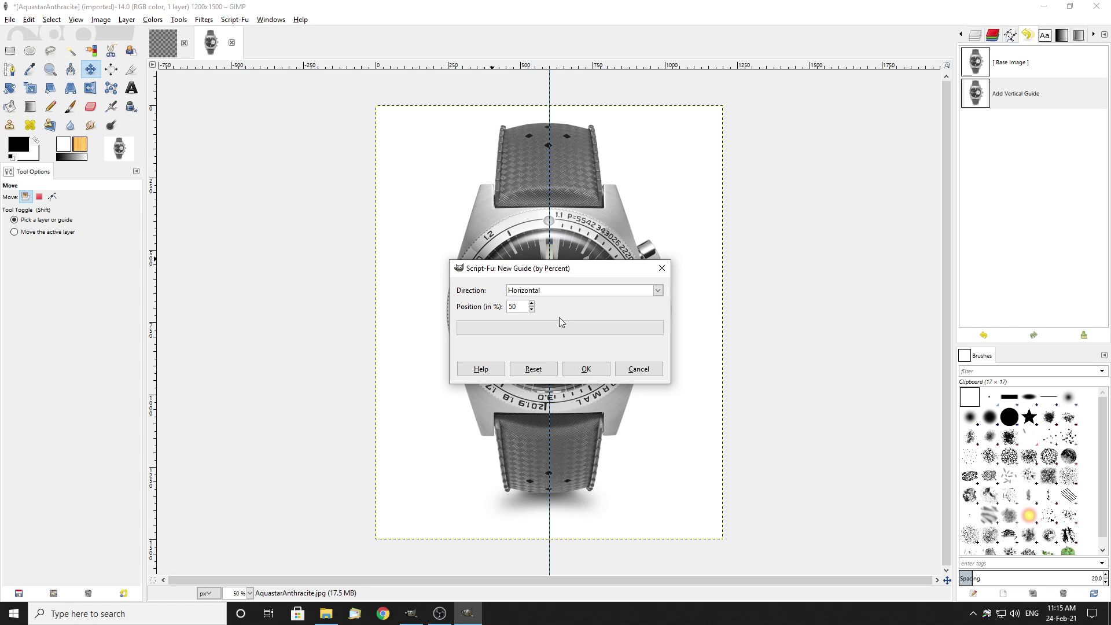
{"action": "left_click", "coordinate": [586, 369]}
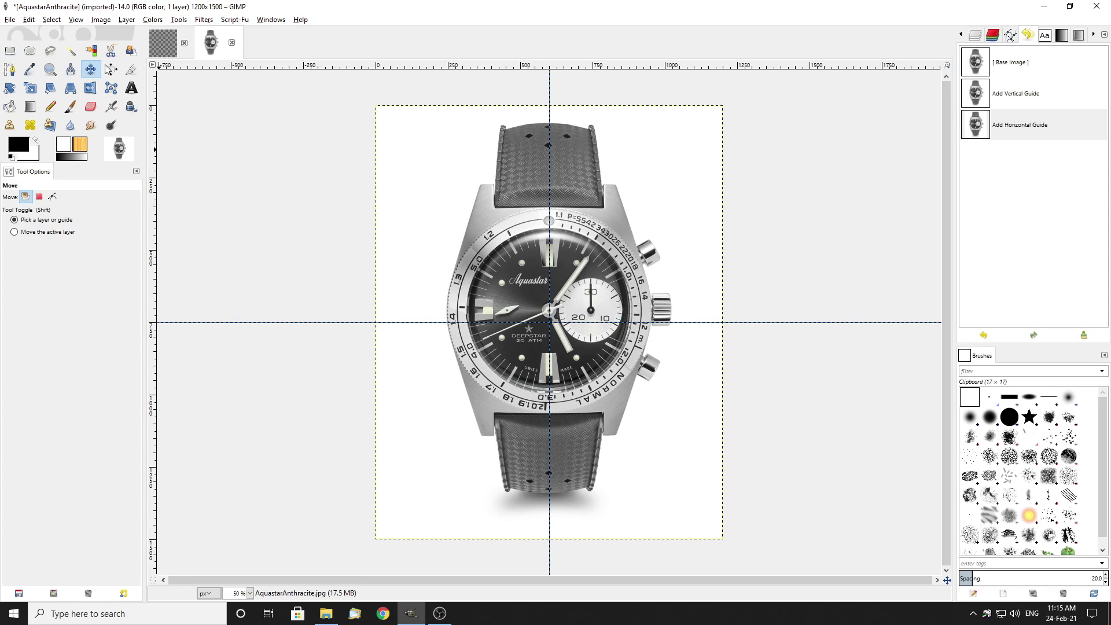
Try two unconstrained Ellipse Select selections on the watch image and clear them
{"action": "left_click", "coordinate": [28, 51]}
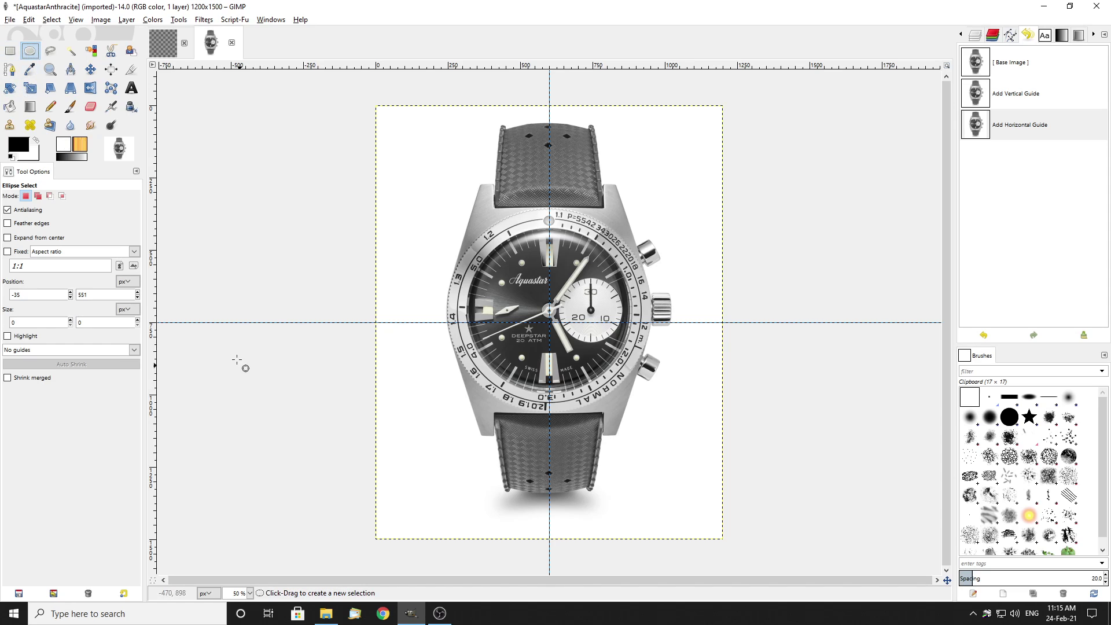
{"action": "left_click_drag", "start_coordinate": [541, 306], "coordinate": [724, 471]}
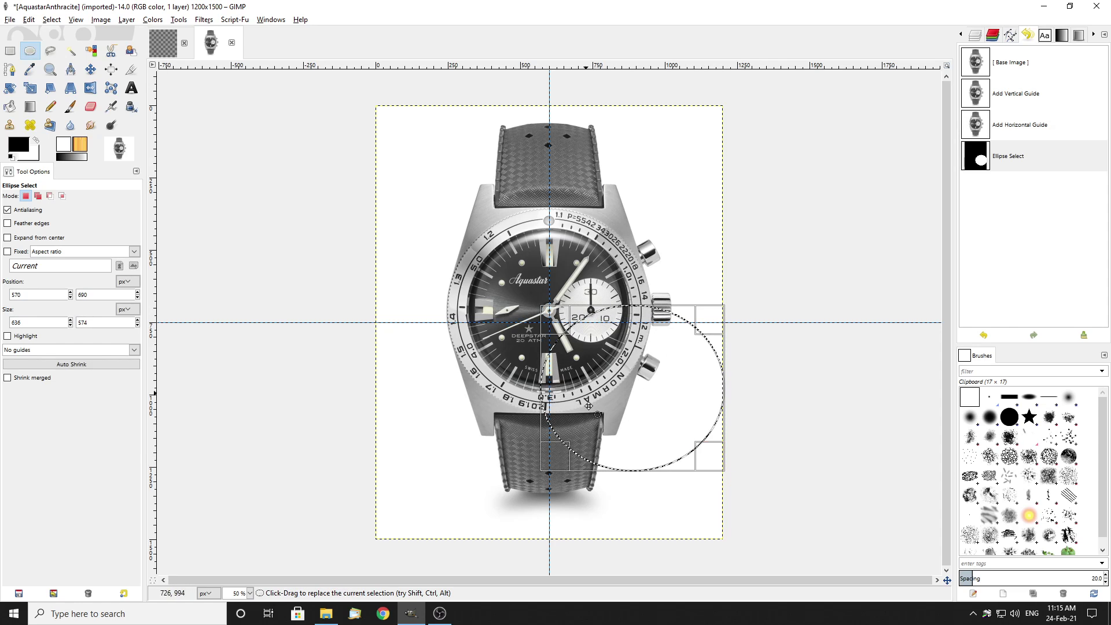
{"action": "left_click_drag", "start_coordinate": [440, 206], "coordinate": [538, 309]}
{"action": "left_click", "coordinate": [300, 285]}
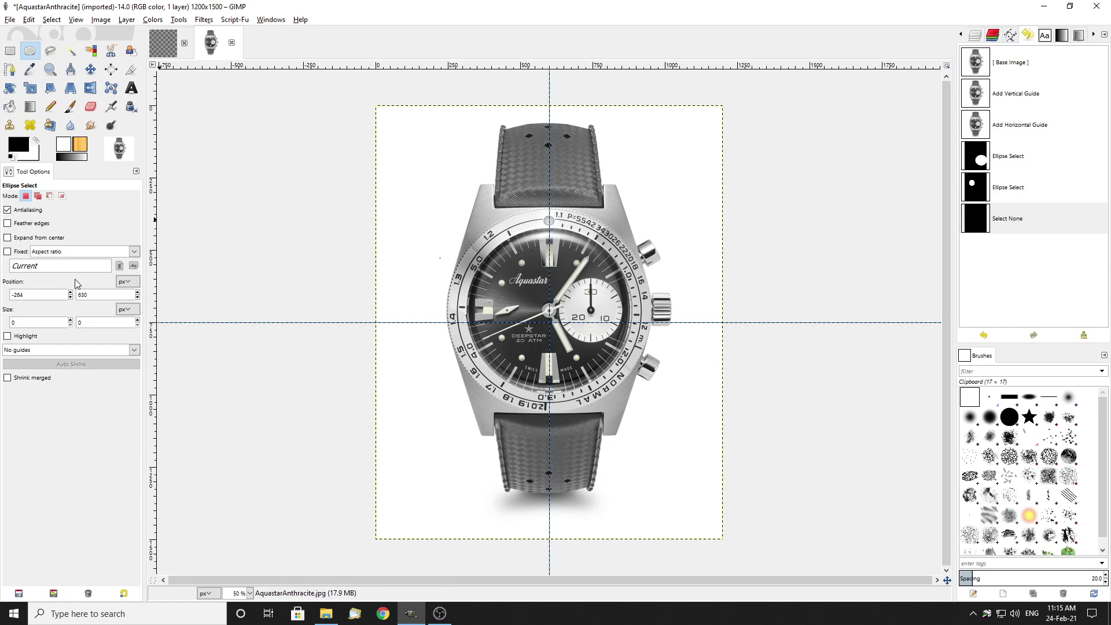
Enable expanding from centre and fixed aspect ratio for Ellipse Select, try a circle about 828 px wide from the guides' intersection, and deselect it
{"action": "left_click", "coordinate": [7, 251]}
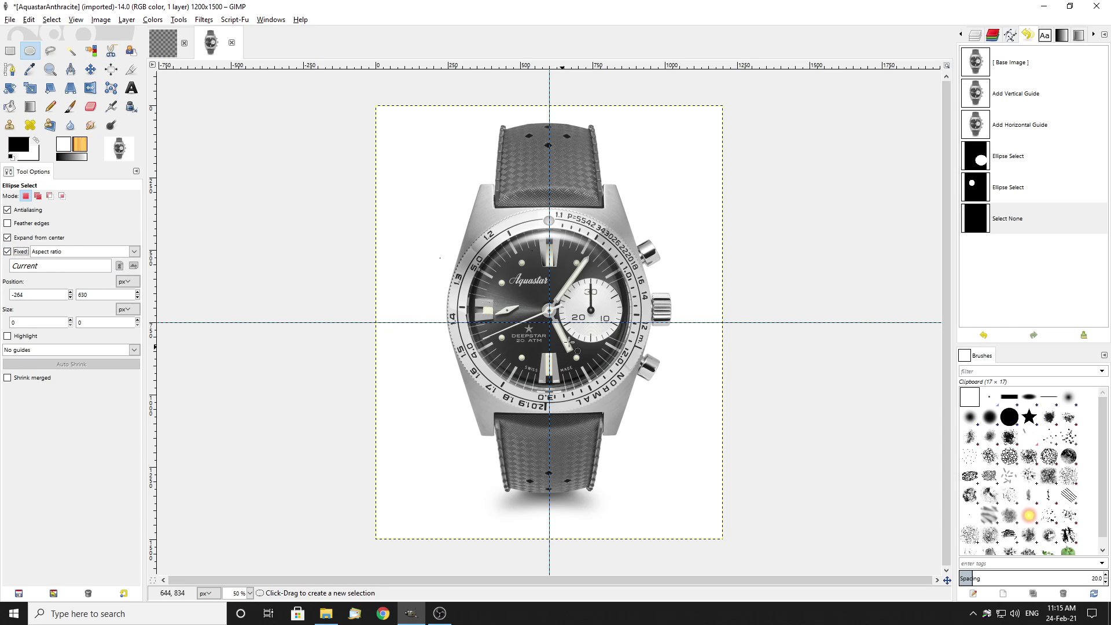
{"action": "left_click_drag", "start_coordinate": [551, 322], "coordinate": [678, 420]}
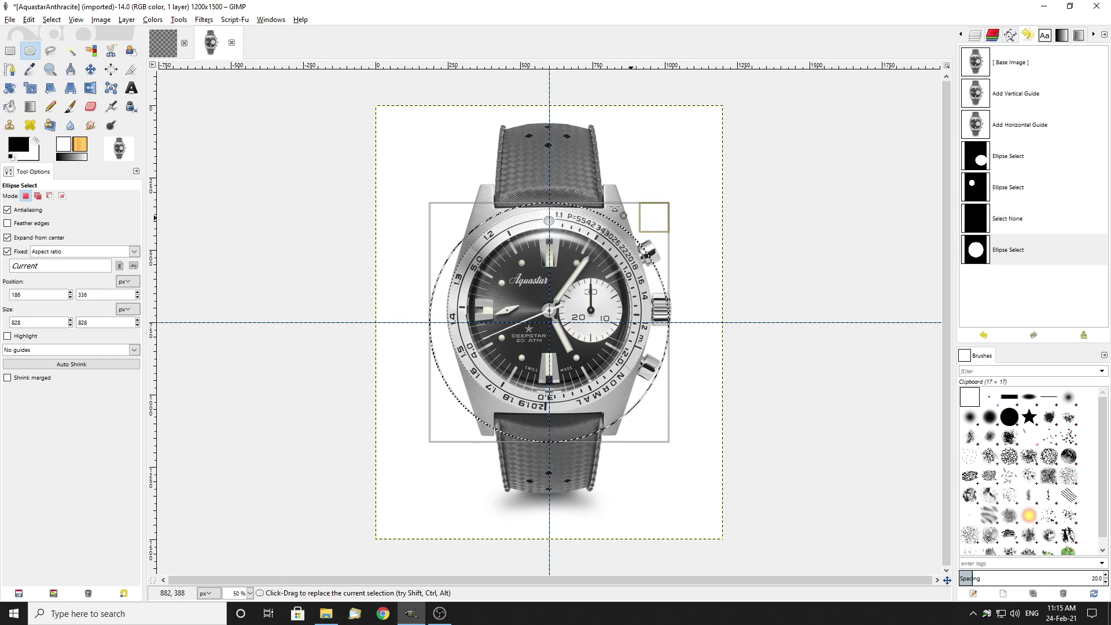
{"action": "left_click", "coordinate": [260, 274]}
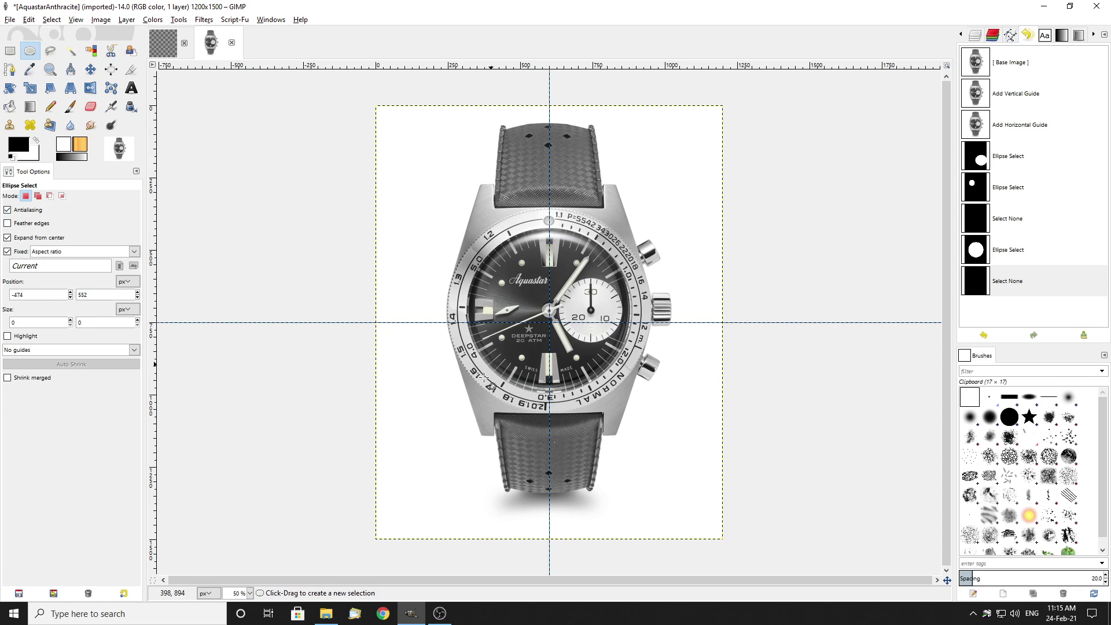
Try several centre-expanded circular selections across the watch, ending with one about 456 px wide over the subdial
{"action": "left_click_drag", "start_coordinate": [442, 401], "coordinate": [509, 466]}
{"action": "left_click_drag", "start_coordinate": [453, 279], "coordinate": [549, 373]}
{"action": "mouse_move", "coordinate": [577, 243]}
{"action": "left_mouse_down"}
{"action": "mouse_move", "coordinate": [572, 282]}
{"action": "mouse_move", "coordinate": [674, 377]}
{"action": "left_mouse_up"}
{"action": "left_click", "coordinate": [674, 377]}
{"action": "left_click_drag", "start_coordinate": [484, 430], "coordinate": [537, 486]}
{"action": "left_click_drag", "start_coordinate": [598, 293], "coordinate": [662, 359]}
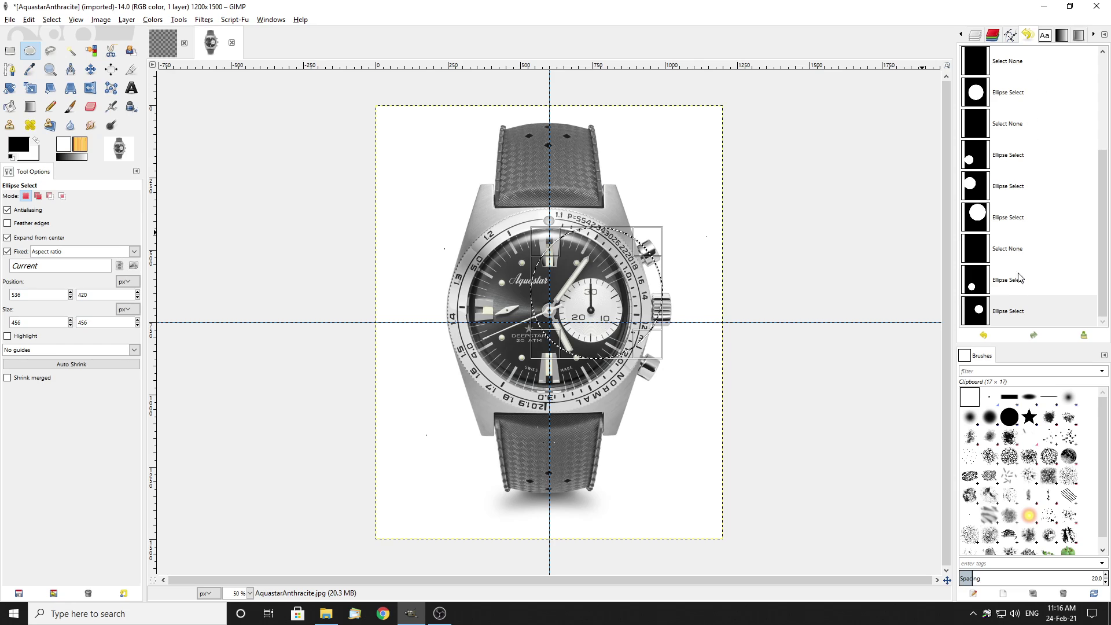
Revert the watch image through the undo history to the state just after the vertical guide was added
{"action": "left_click_drag", "start_coordinate": [1102, 179], "coordinate": [1102, 86]}
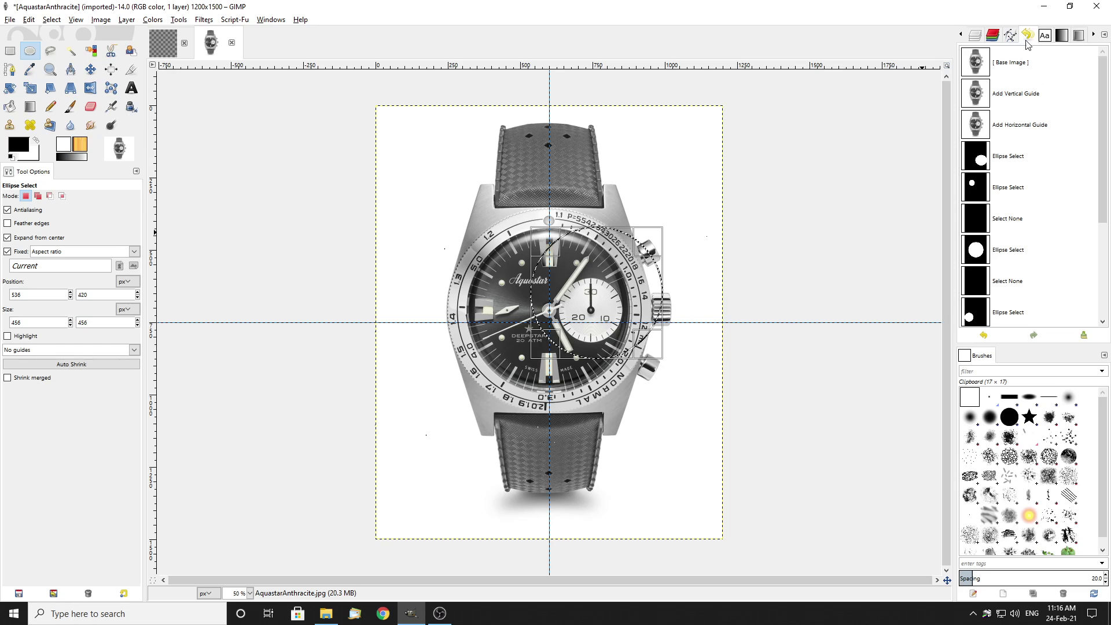
{"action": "left_click", "coordinate": [975, 36]}
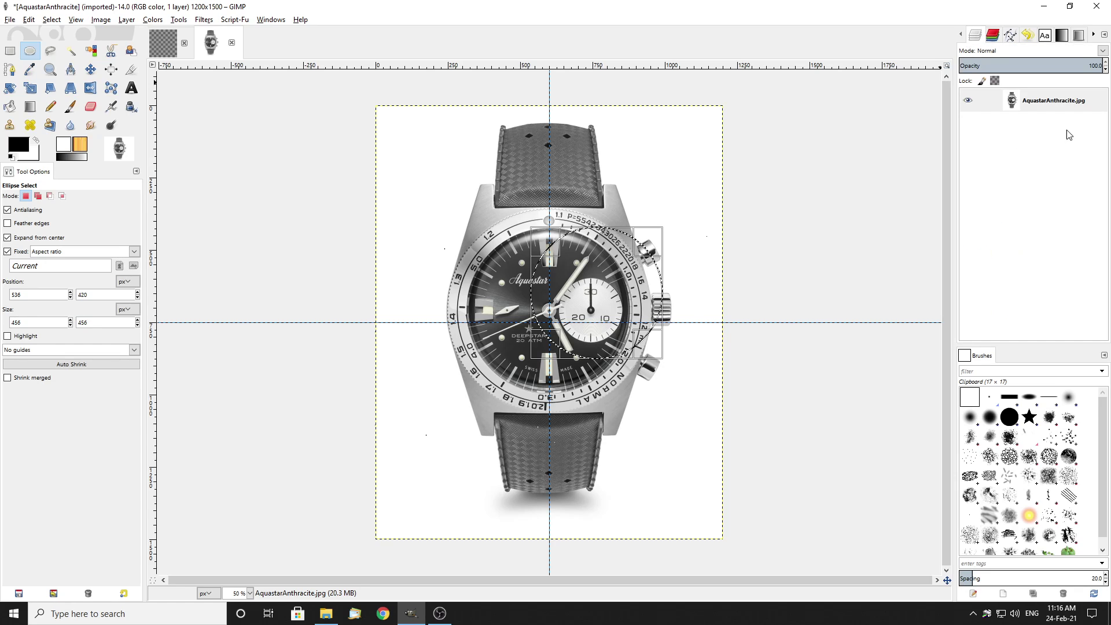
{"action": "left_click", "coordinate": [1029, 38]}
{"action": "left_click", "coordinate": [1003, 102]}
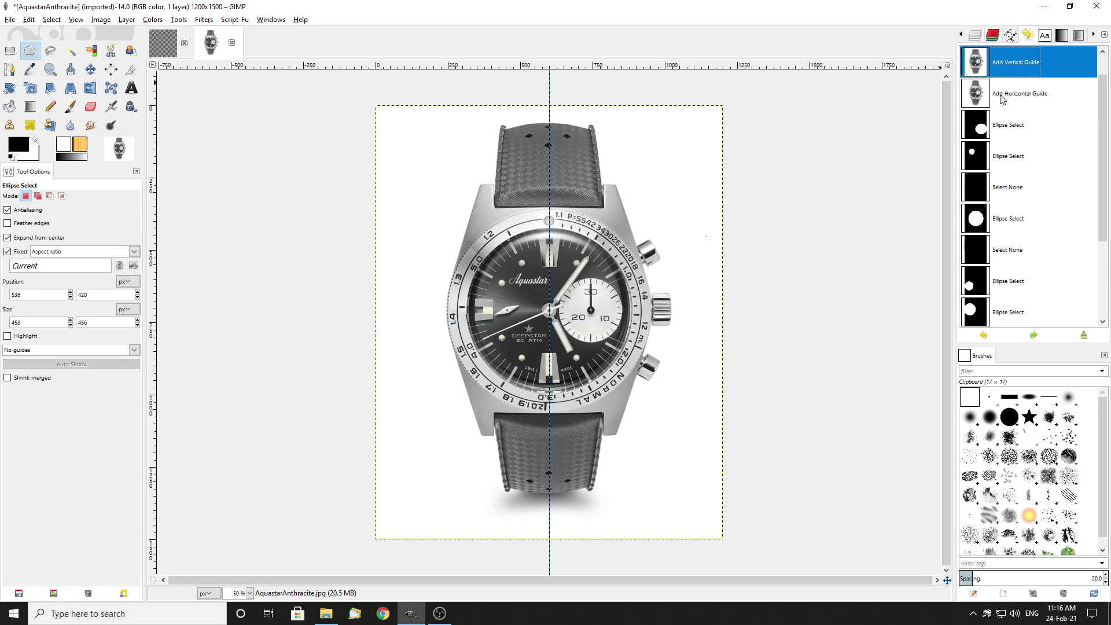
Hide the AquastarAnthracite.jpg layer and show it again
{"action": "left_click", "coordinate": [975, 38]}
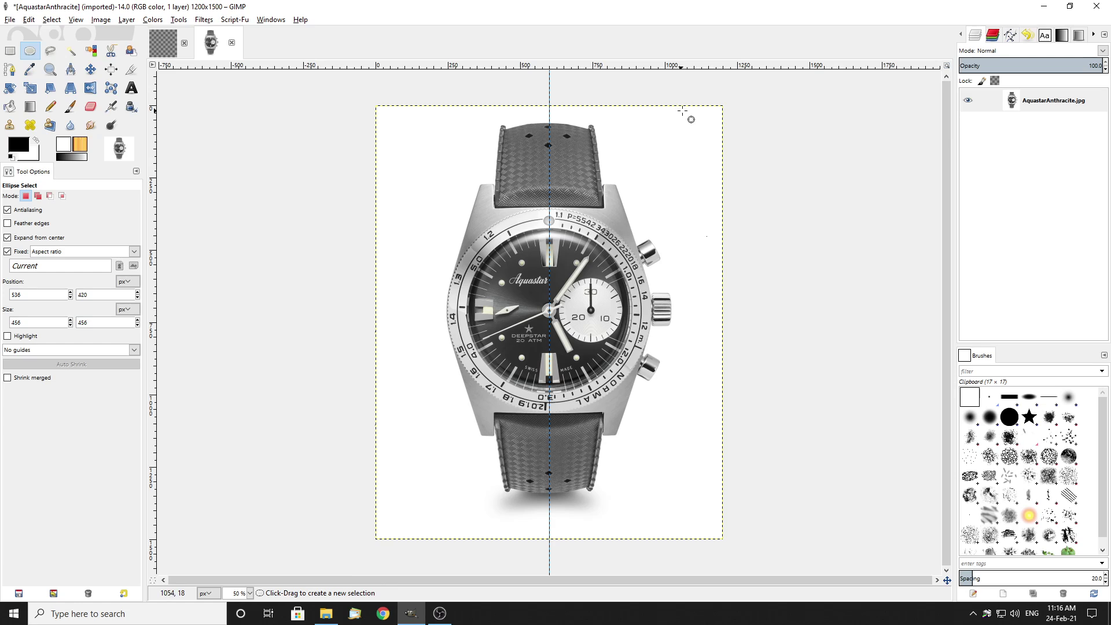
{"action": "left_click", "coordinate": [968, 101]}
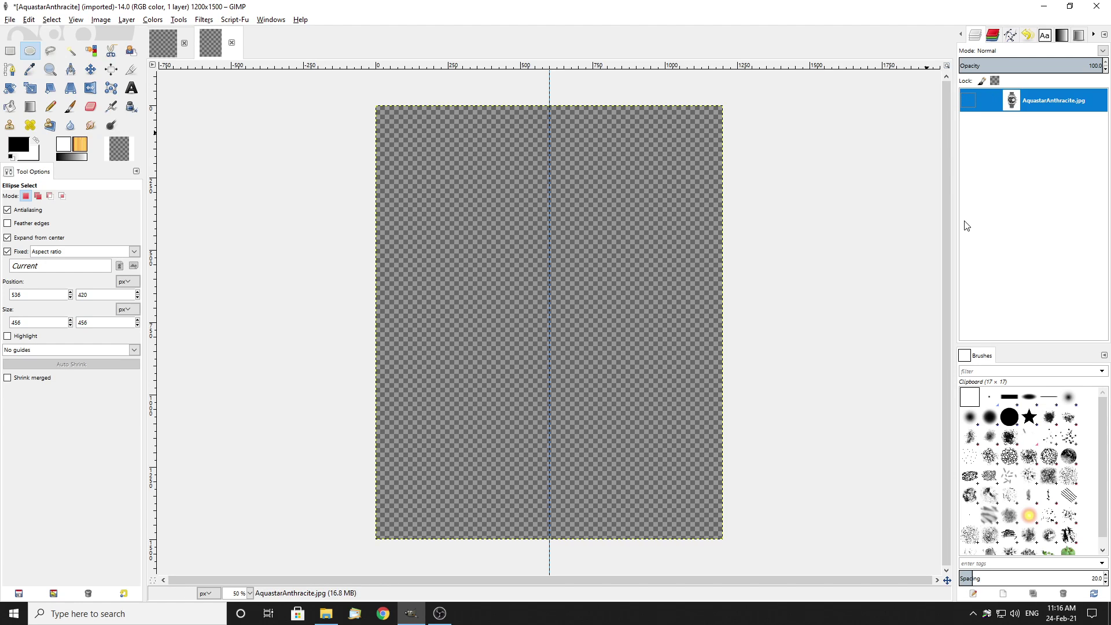
{"action": "left_click", "coordinate": [969, 101]}
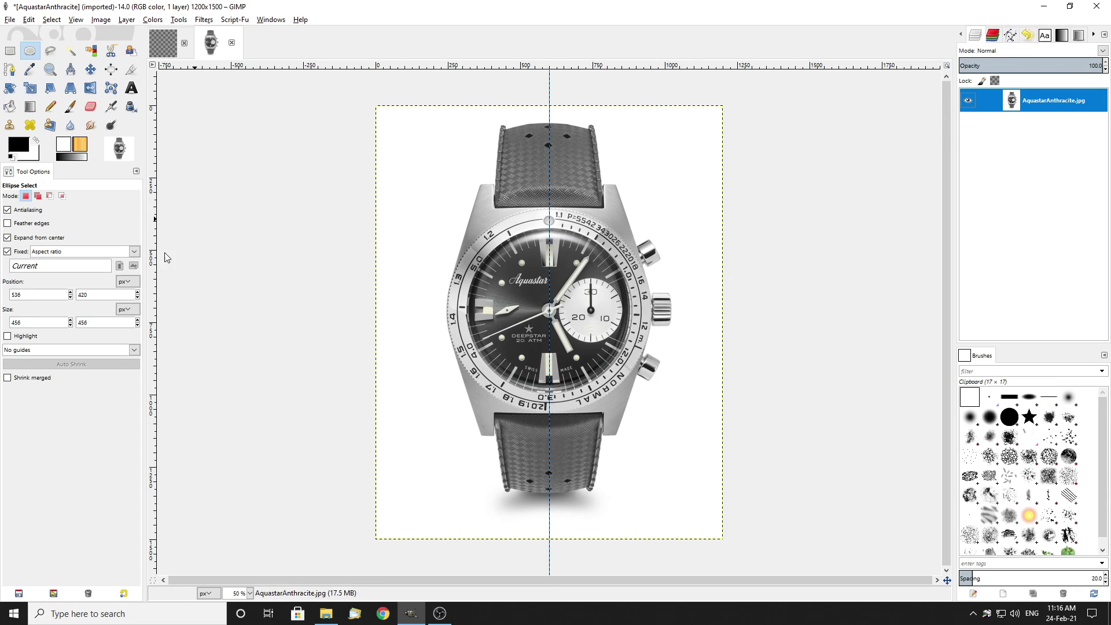
{"action": "left_click", "coordinate": [100, 20]}
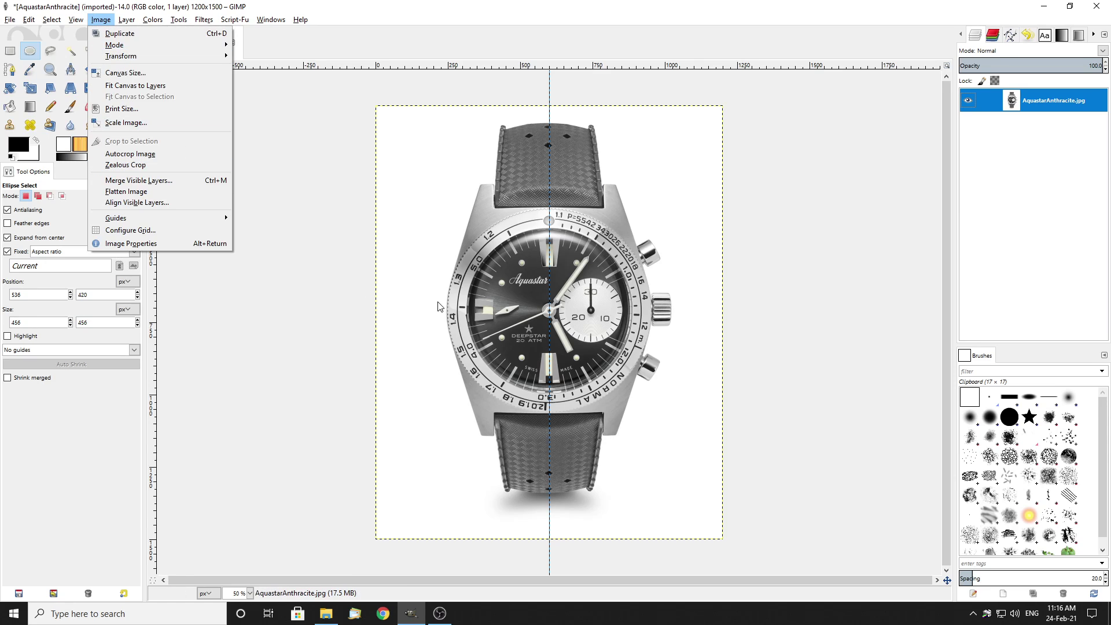
{"action": "left_click", "coordinate": [307, 289]}
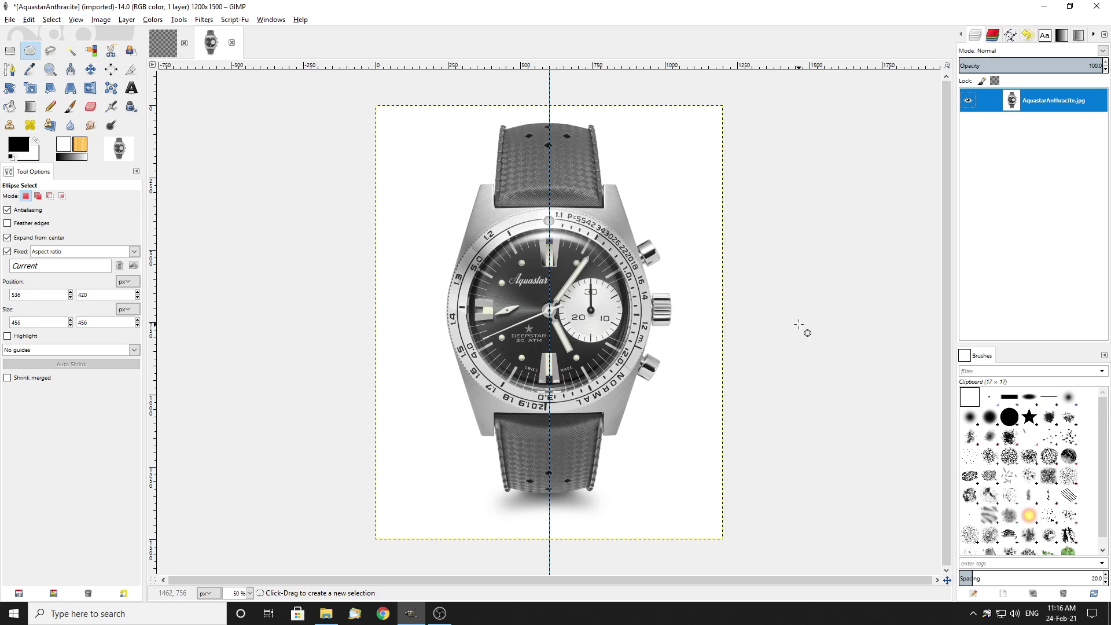
Go back to the item visibility state in the undo history and return to the latest state
{"action": "left_click", "coordinate": [1027, 36]}
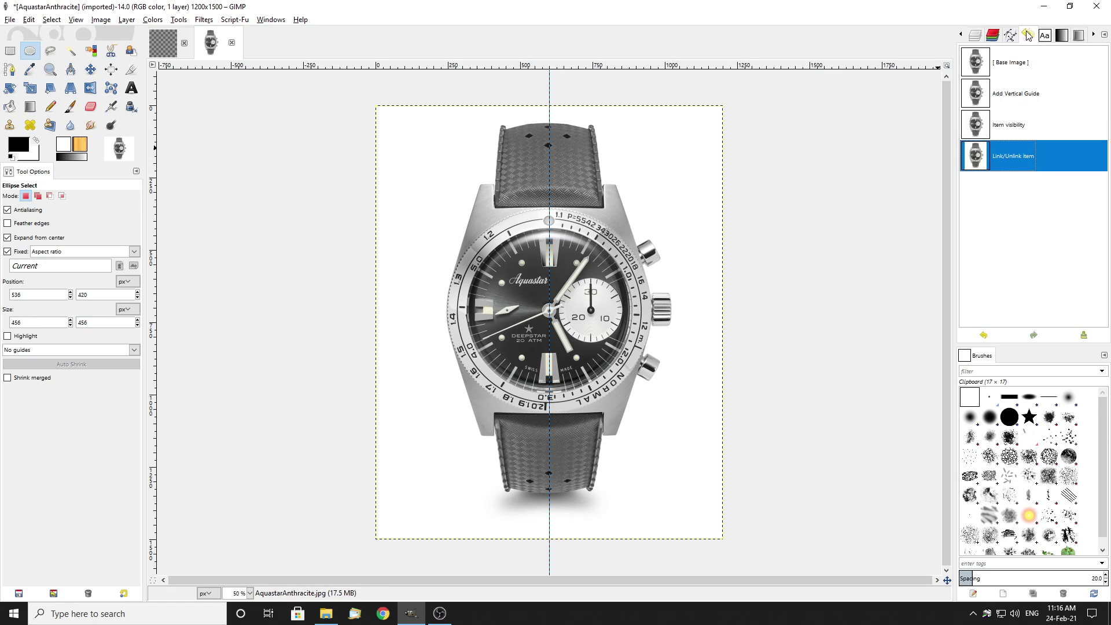
{"action": "left_click", "coordinate": [1016, 129]}
{"action": "left_click", "coordinate": [1012, 155]}
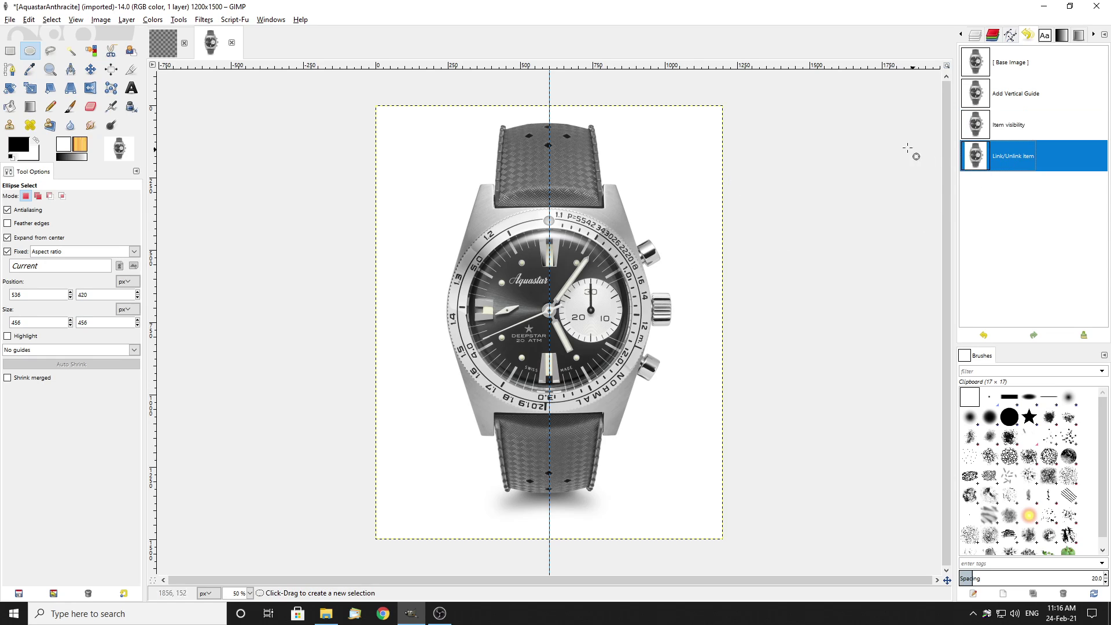
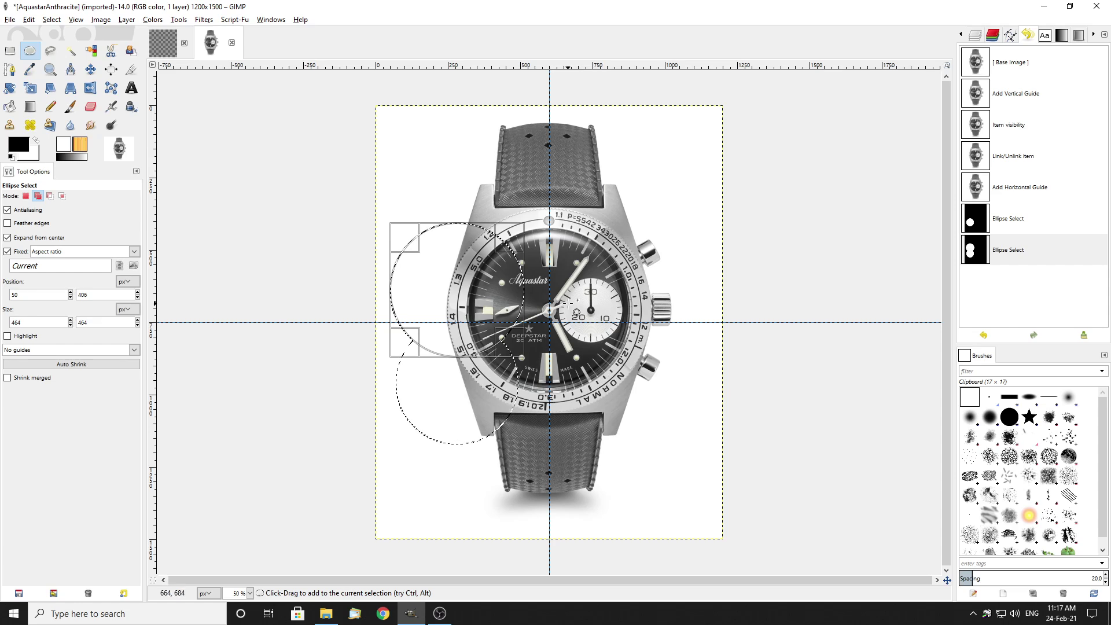
Add more circles to the existing selection, including one about 512 px wide over the upper watch and one about 192 px wide at the image's upper-right corner
{"action": "left_click_drag", "start_coordinate": [560, 249], "coordinate": [639, 327]}
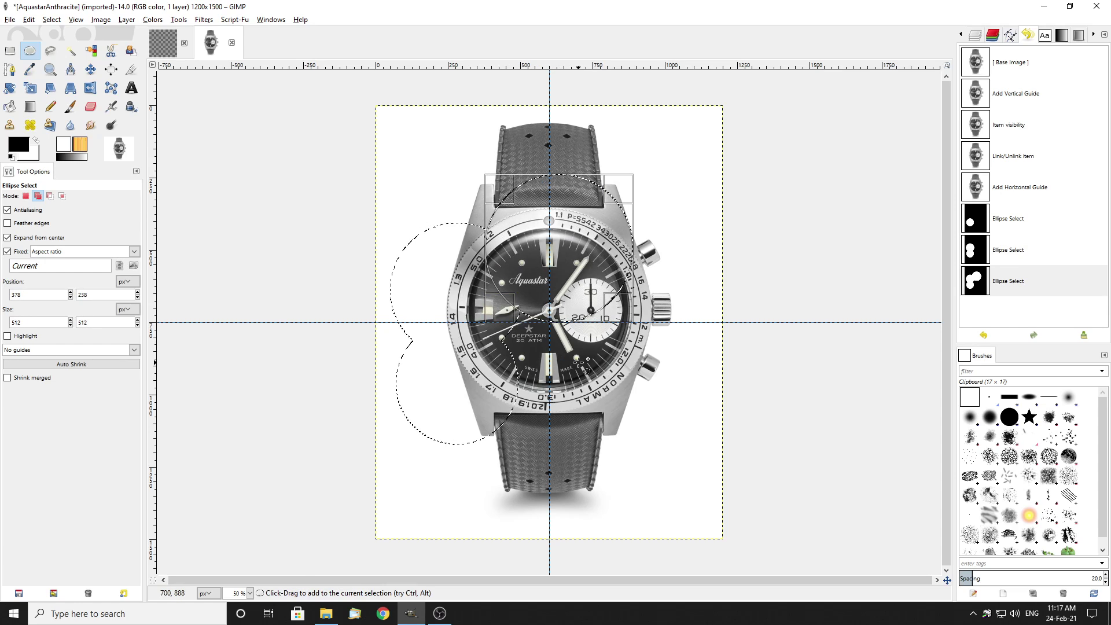
{"action": "left_click", "coordinate": [511, 379]}
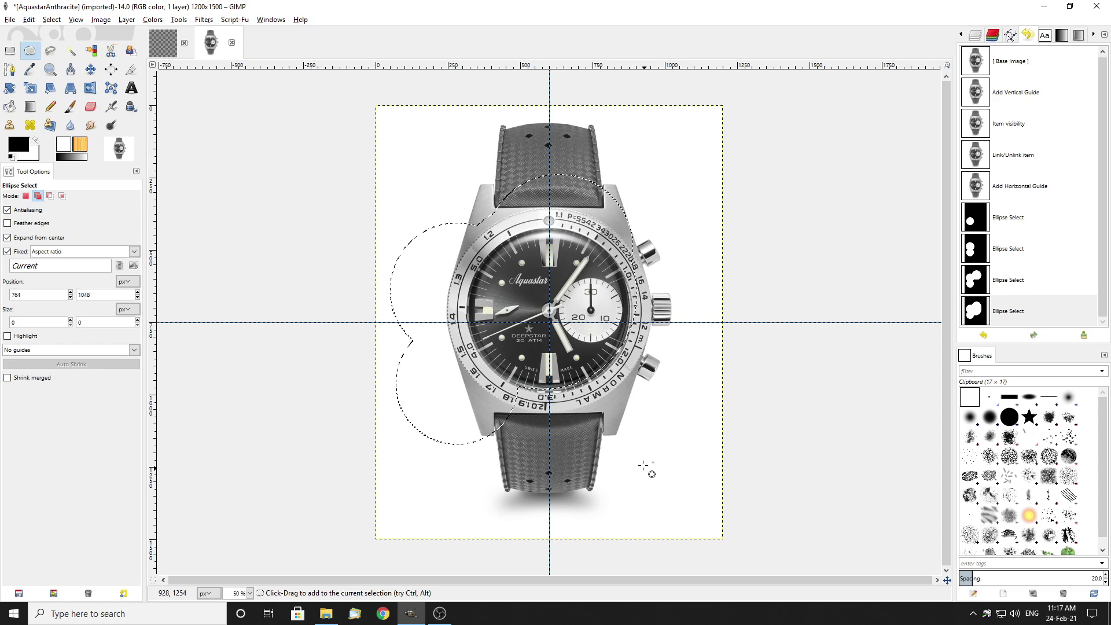
{"action": "left_click_drag", "start_coordinate": [601, 460], "coordinate": [678, 505]}
{"action": "left_click_drag", "start_coordinate": [668, 132], "coordinate": [696, 160]}
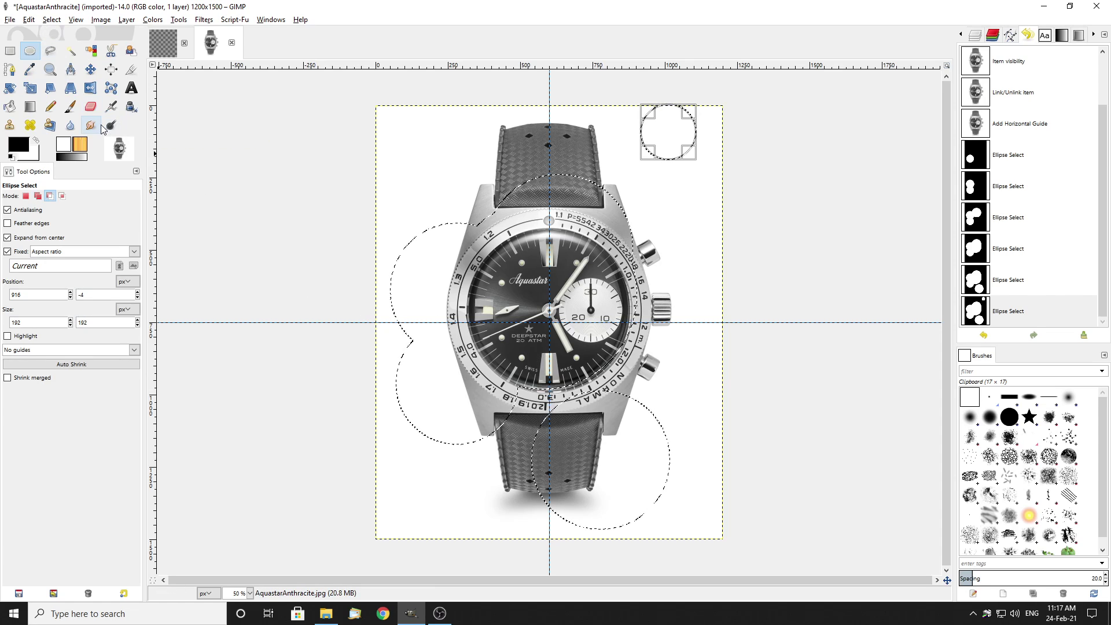
Undo all the added circle selections back to the horizontal guide
{"action": "key", "text": "ctrl+z"}
{"action": "key", "text": "ctrl+z"}
{"action": "key", "text": "ctrl+z"}
{"action": "key", "text": "ctrl+z"}
{"action": "key", "text": "ctrl+z"}
{"action": "key", "text": "ctrl+z"}
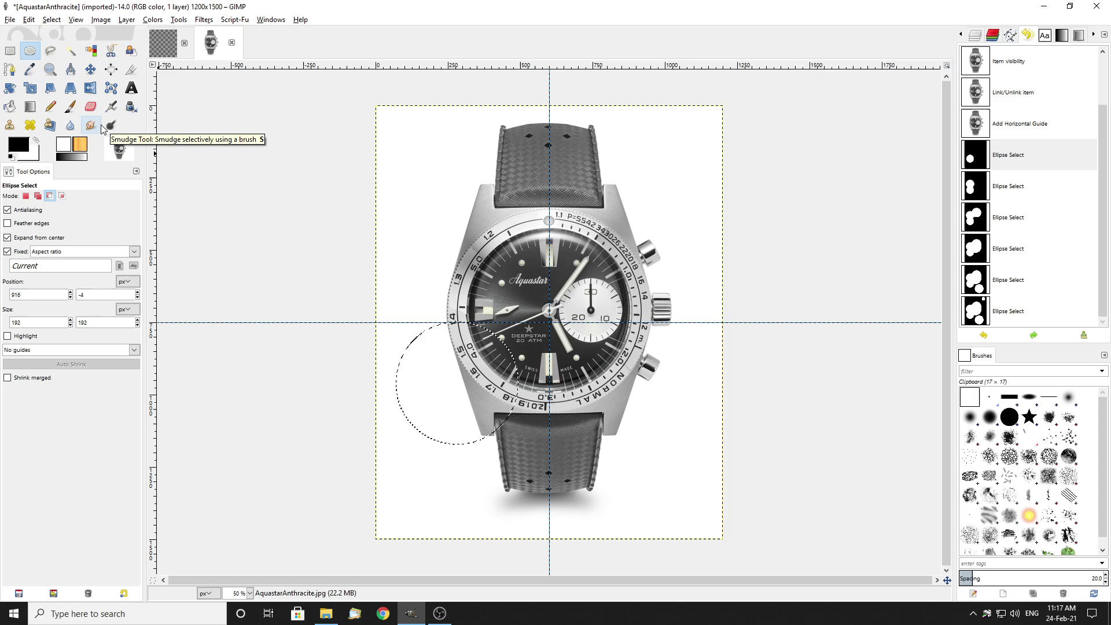
Try subtracting two circles over the watch with Ellipse Select in subtract mode and no selection active
{"action": "left_click", "coordinate": [51, 197]}
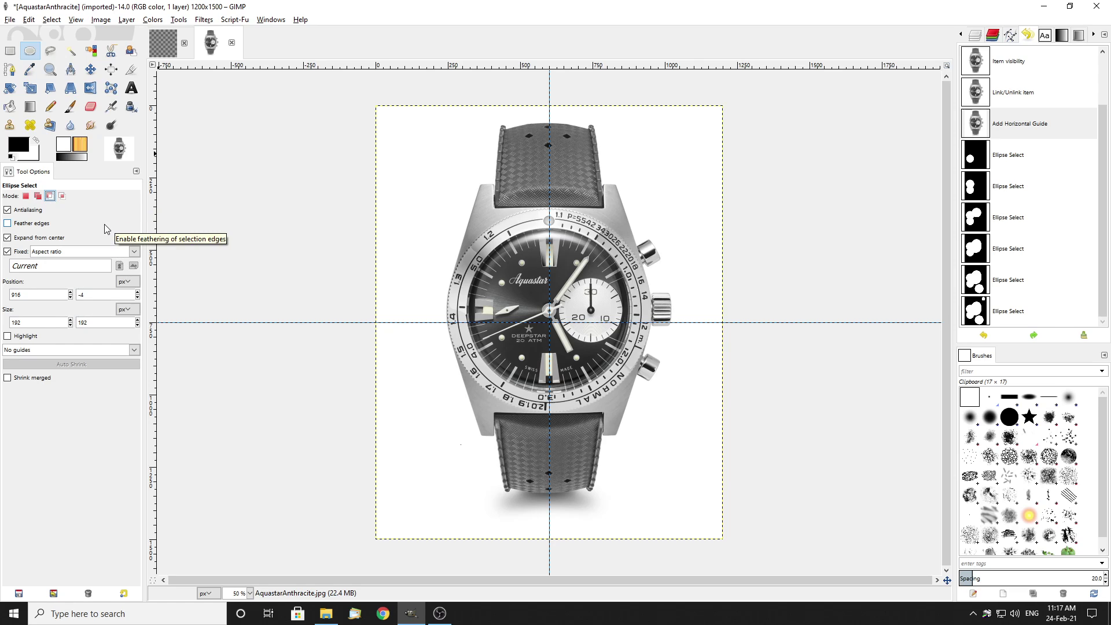
{"action": "left_click_drag", "start_coordinate": [493, 257], "coordinate": [564, 327]}
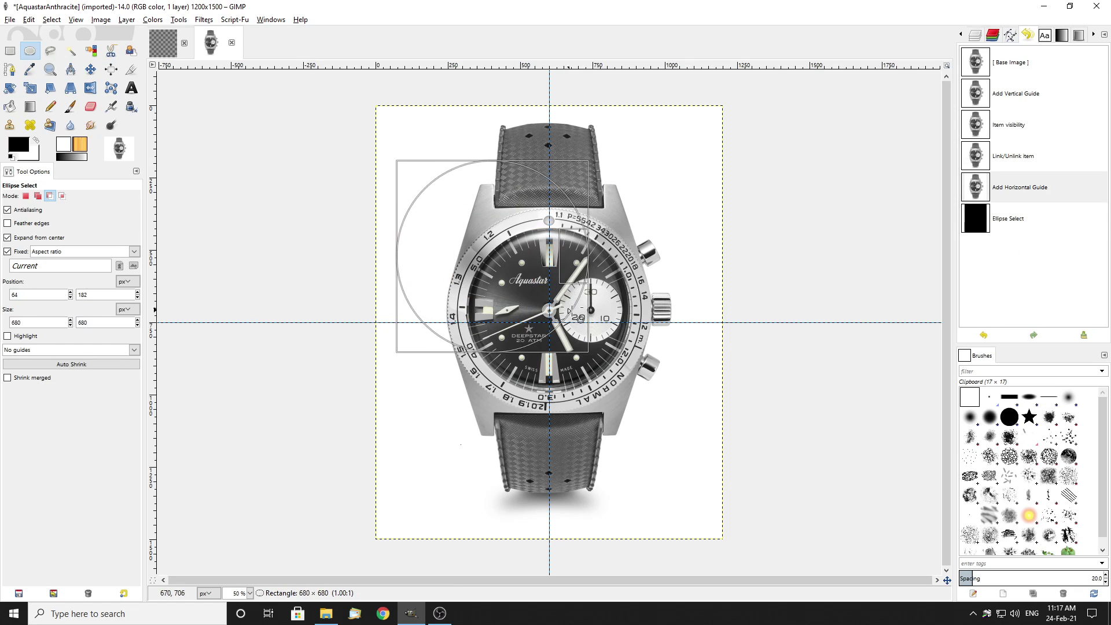
{"action": "left_click_drag", "start_coordinate": [597, 410], "coordinate": [663, 475]}
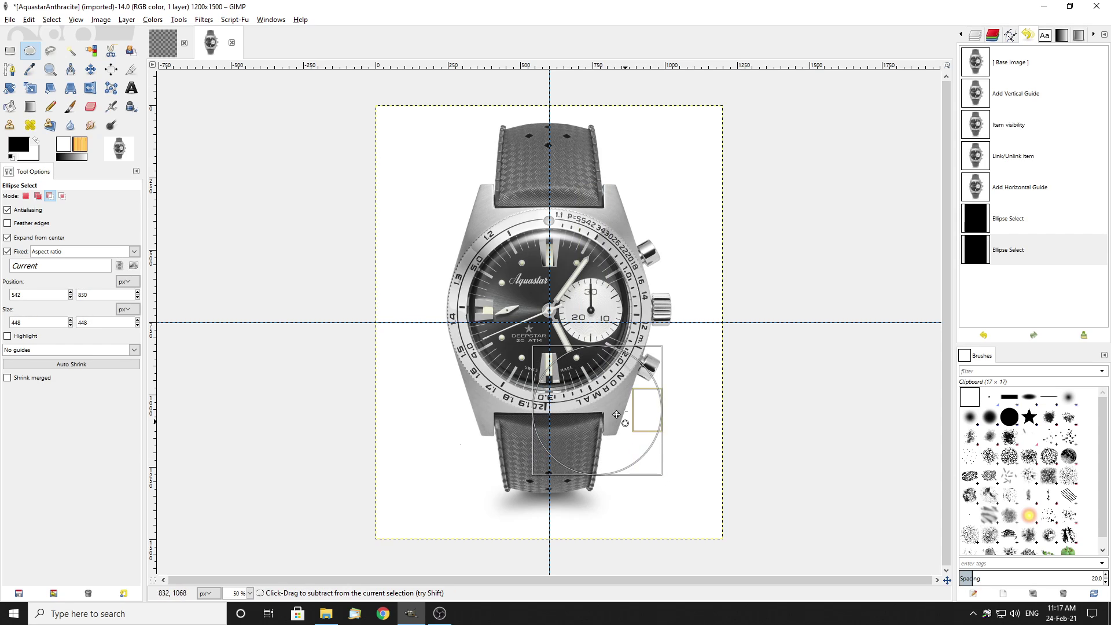
{"action": "left_click", "coordinate": [223, 238]}
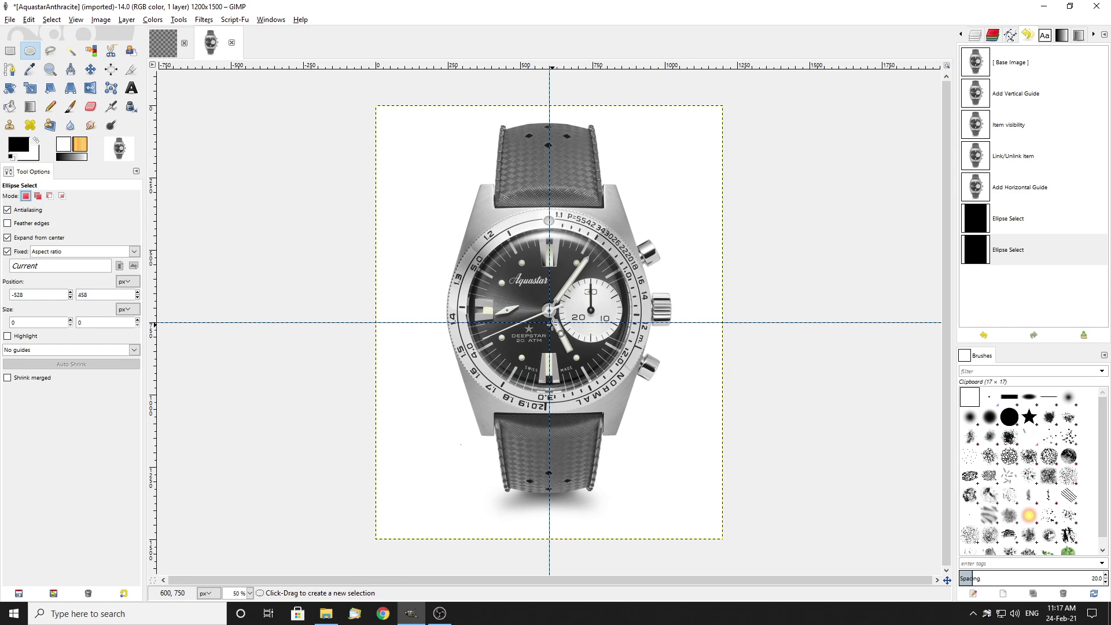
Select a circle about 1072 px wide centred on the guide intersection and subtract a concentric circle about 784 px wide
{"action": "left_click_drag", "start_coordinate": [550, 322], "coordinate": [703, 476]}
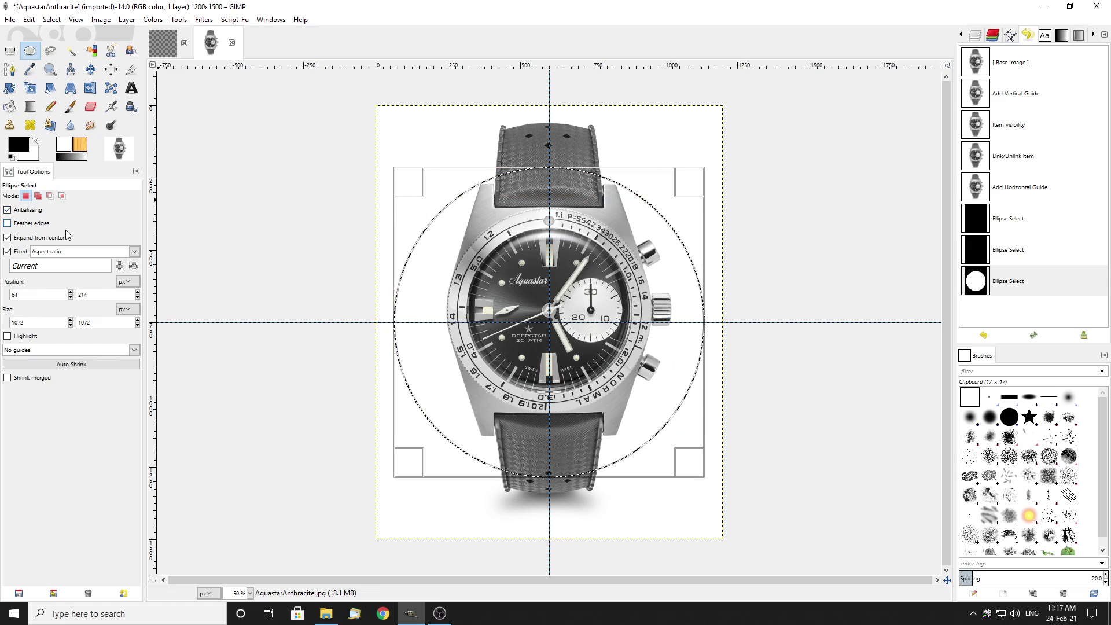
{"action": "left_click", "coordinate": [50, 196]}
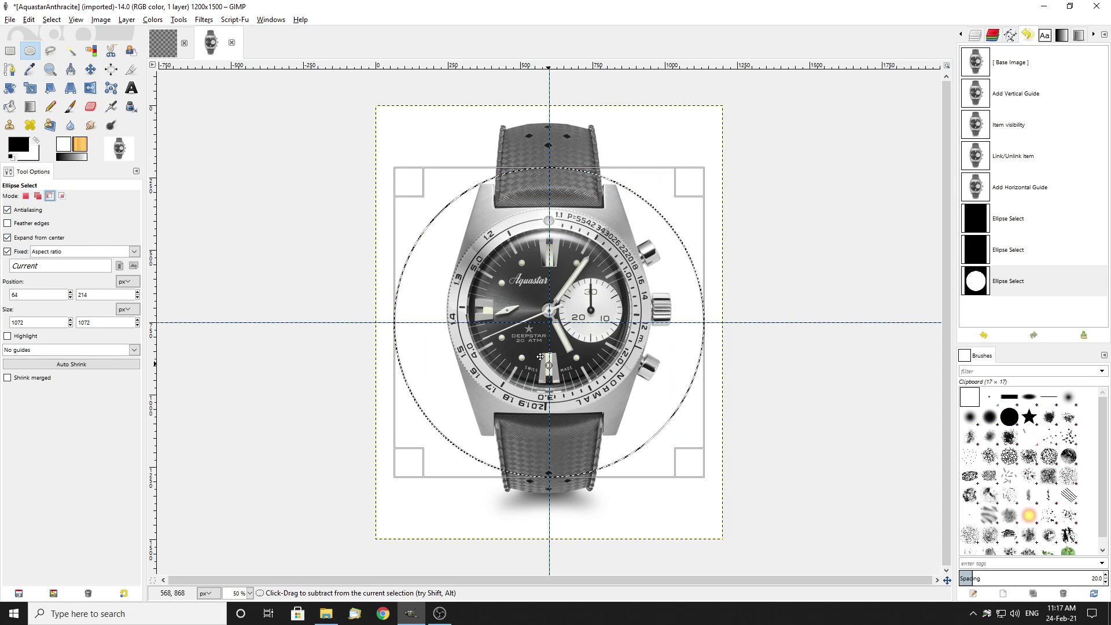
{"action": "left_click", "coordinate": [254, 309]}
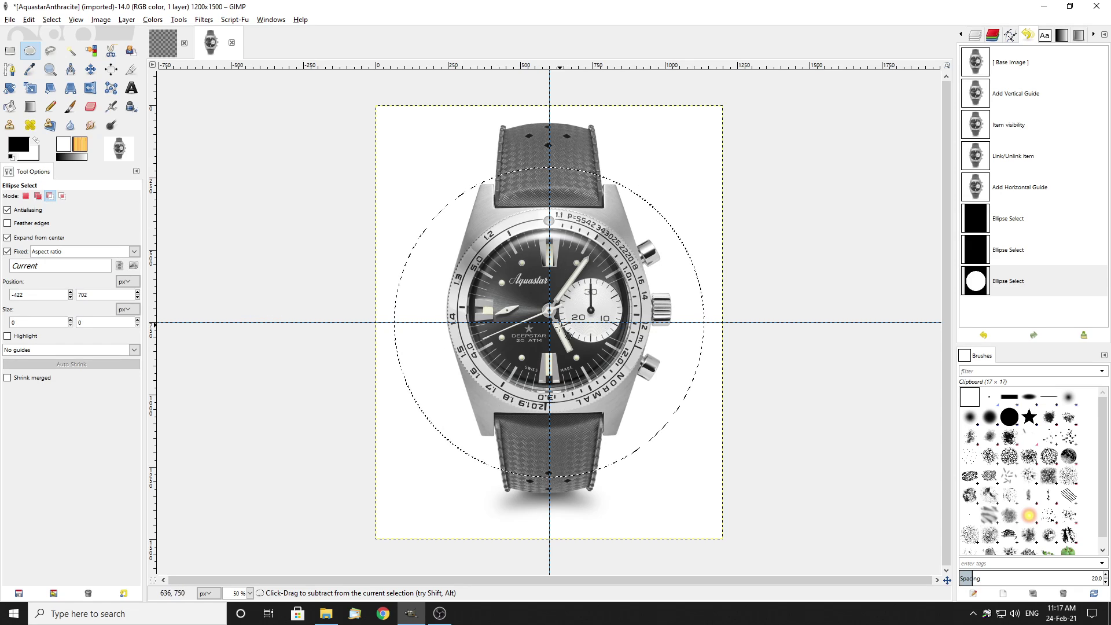
{"action": "left_click_drag", "start_coordinate": [549, 321], "coordinate": [603, 358]}
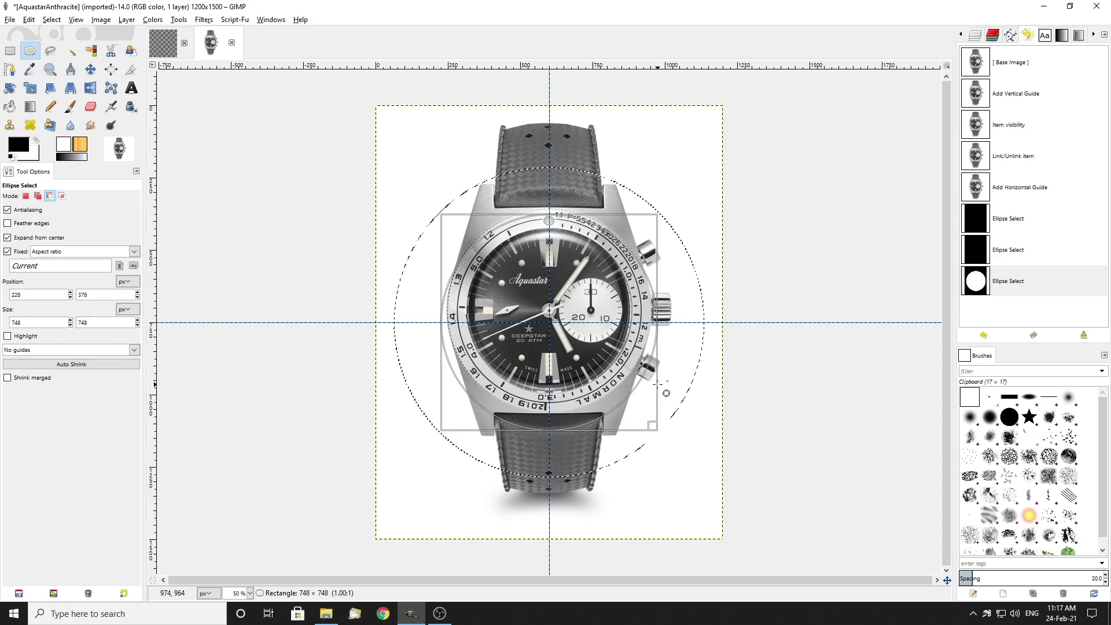
{"action": "left_click_drag", "start_coordinate": [666, 393], "coordinate": [665, 397]}
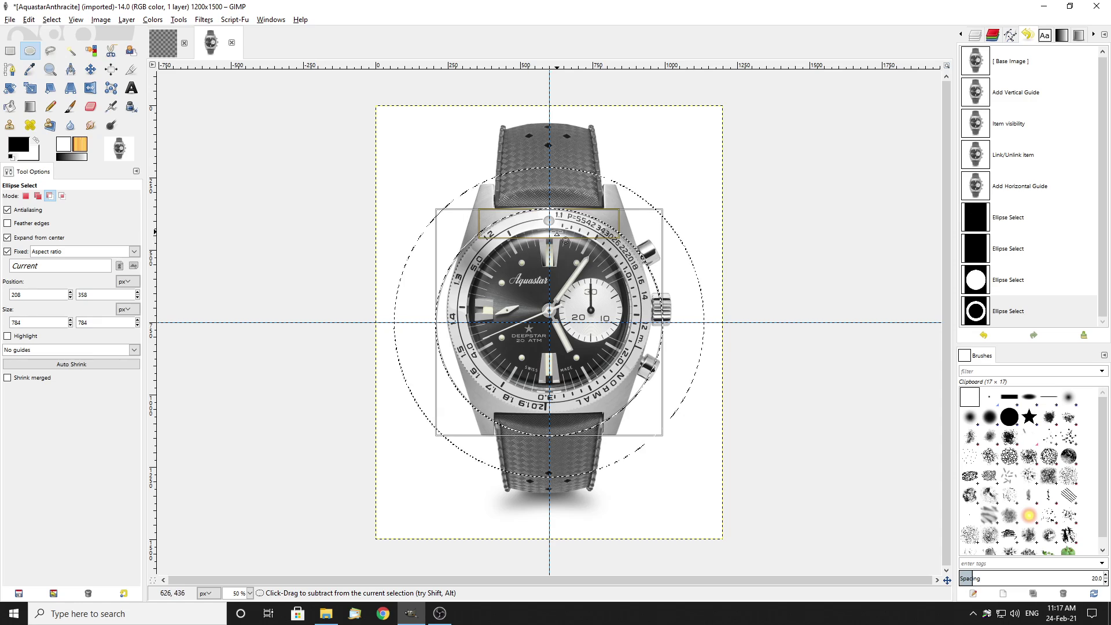
Clear the image inside the ring-shaped selection, undo the clear, and finish editing the inner circle
{"action": "key", "text": "Delete"}
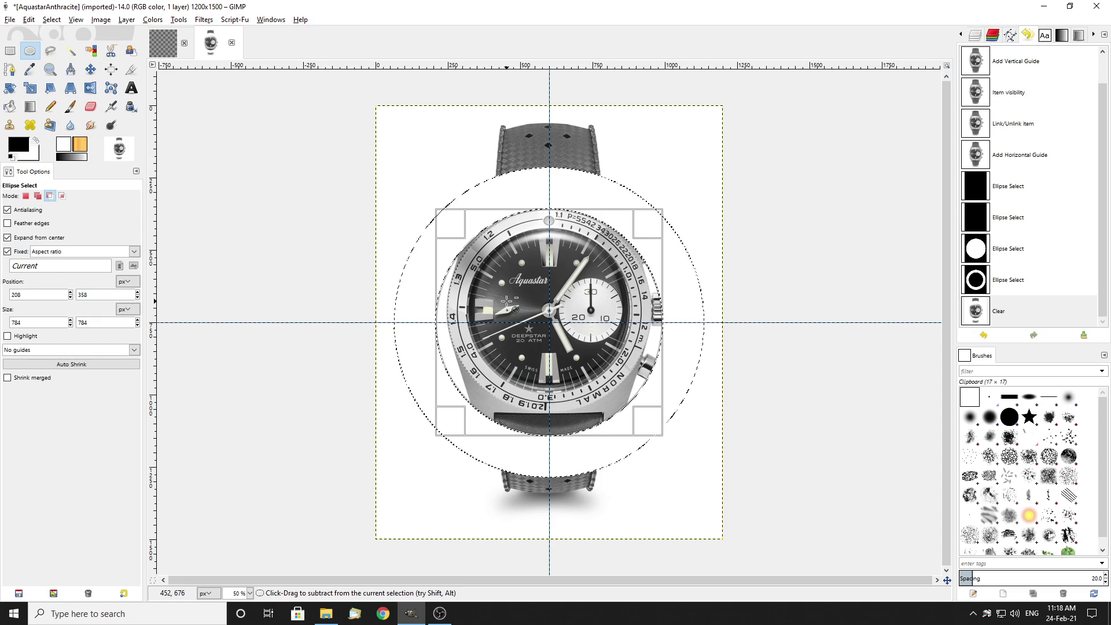
{"action": "key", "text": "ctrl+z"}
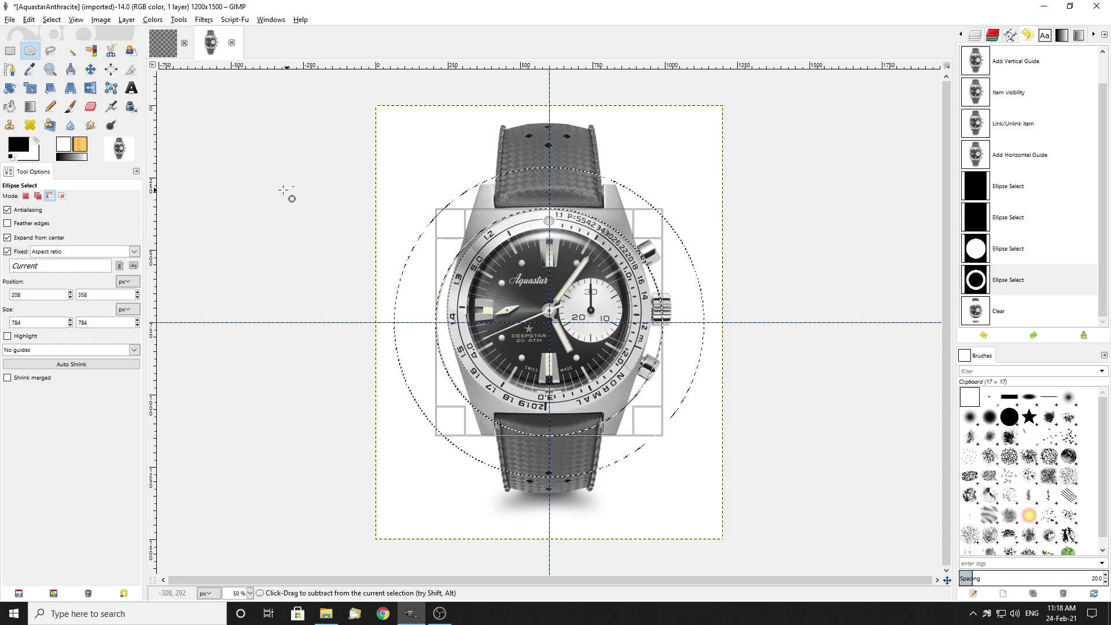
{"action": "left_click", "coordinate": [788, 176]}
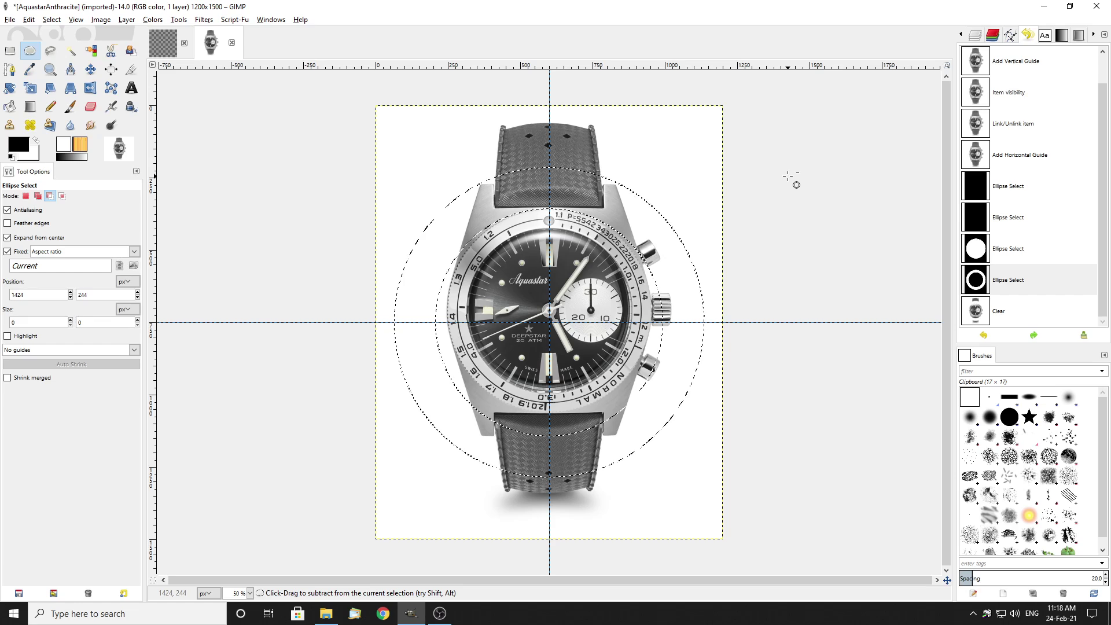
Clear everything outside the ring with an inverted selection, undo the clear, and invert the selection back
{"action": "key", "text": "ctrl+i"}
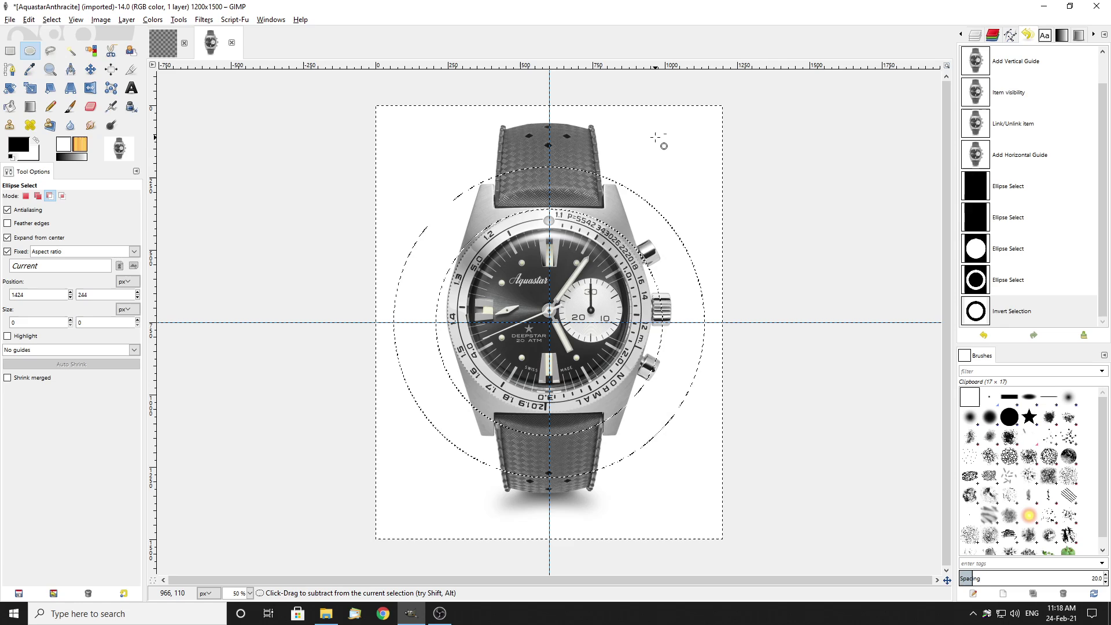
{"action": "key", "text": "Delete"}
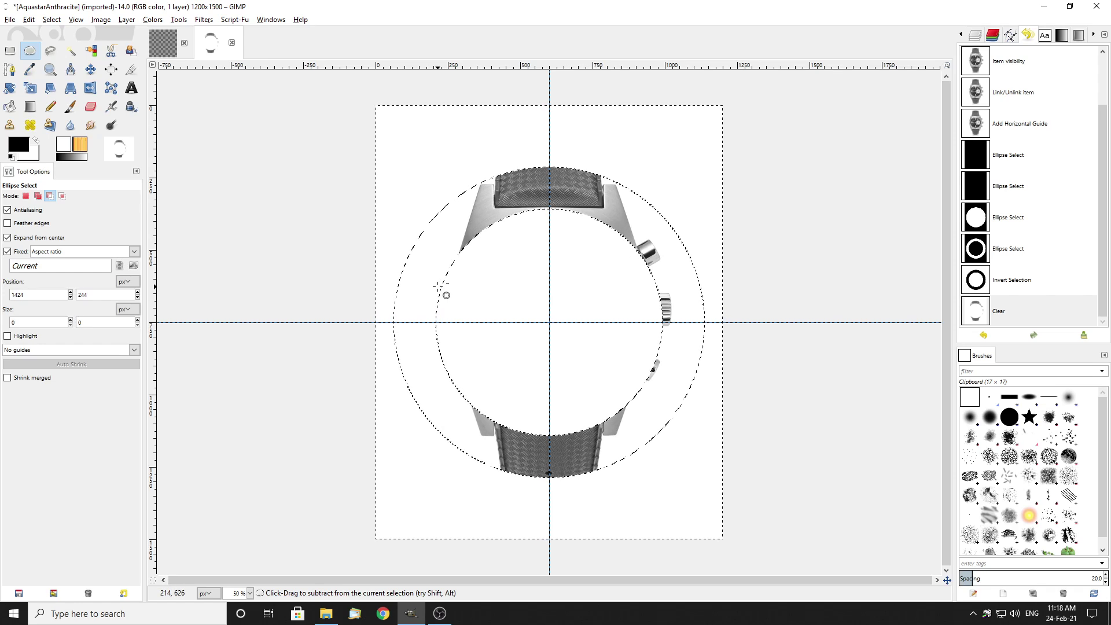
{"action": "key", "text": "ctrl+z"}
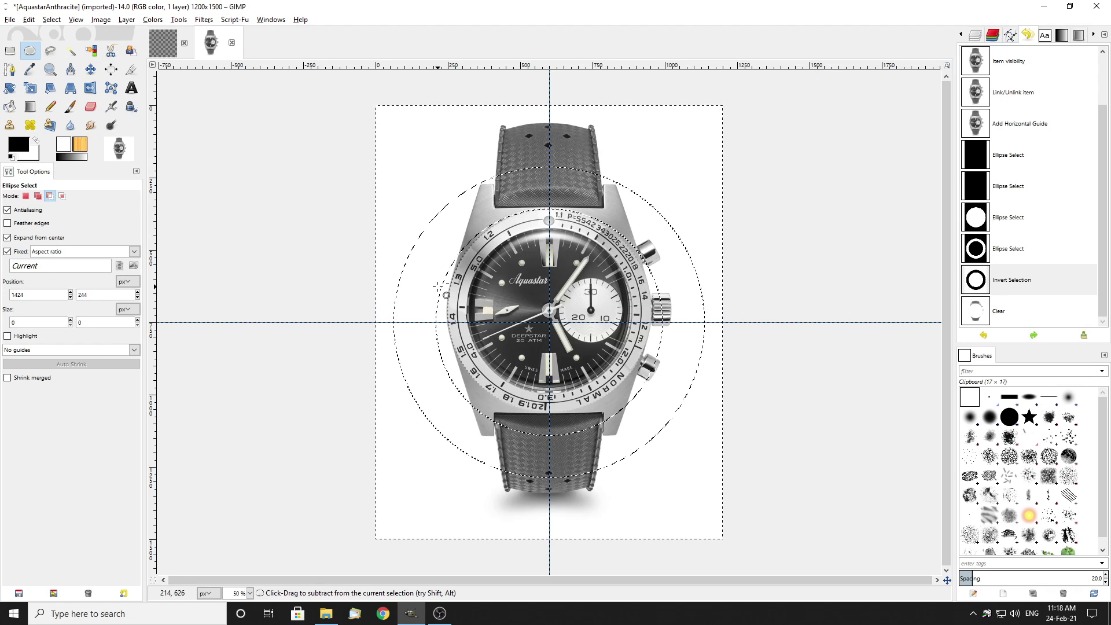
{"action": "key", "text": "ctrl+i"}
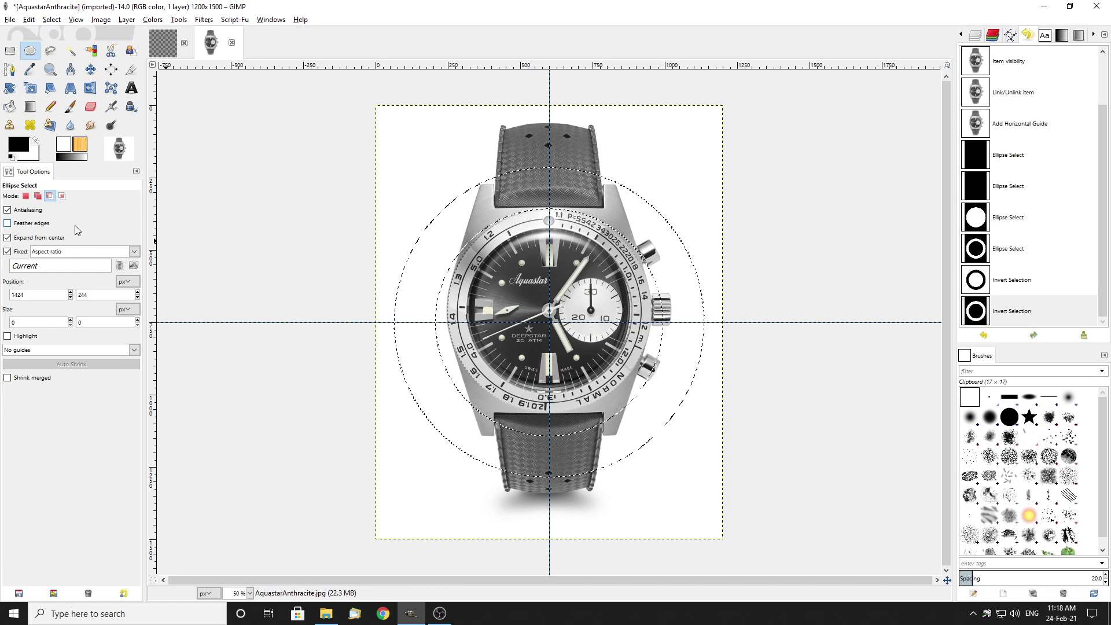
{"action": "key", "text": "shift"}
{"action": "key", "text": "shift+h"}
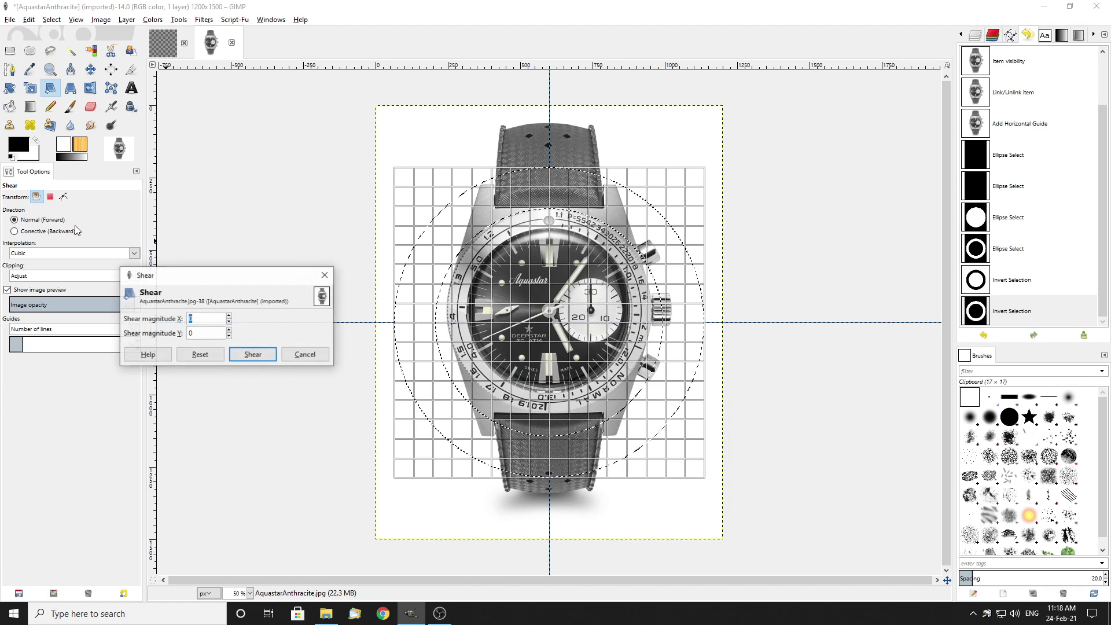
{"action": "left_click", "coordinate": [305, 354]}
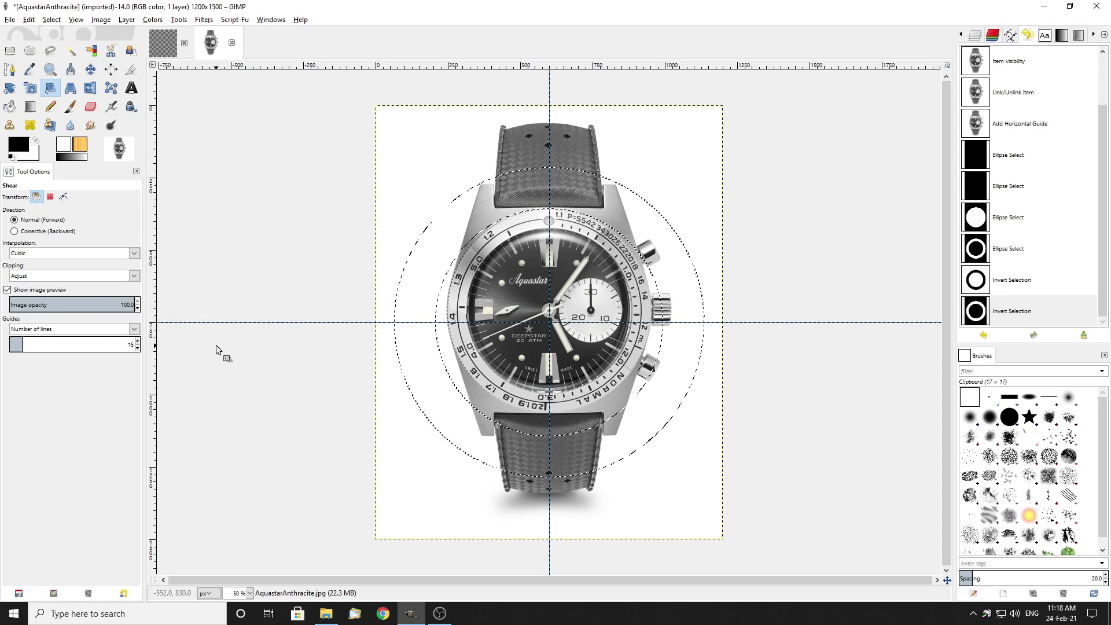
Undo the selection inversions and both circles of the ring so that nothing is selected
{"action": "key", "text": "ctrl+z"}
{"action": "key", "text": "ctrl+z"}
{"action": "key", "text": "ctrl+z"}
{"action": "key", "text": "ctrl+z"}
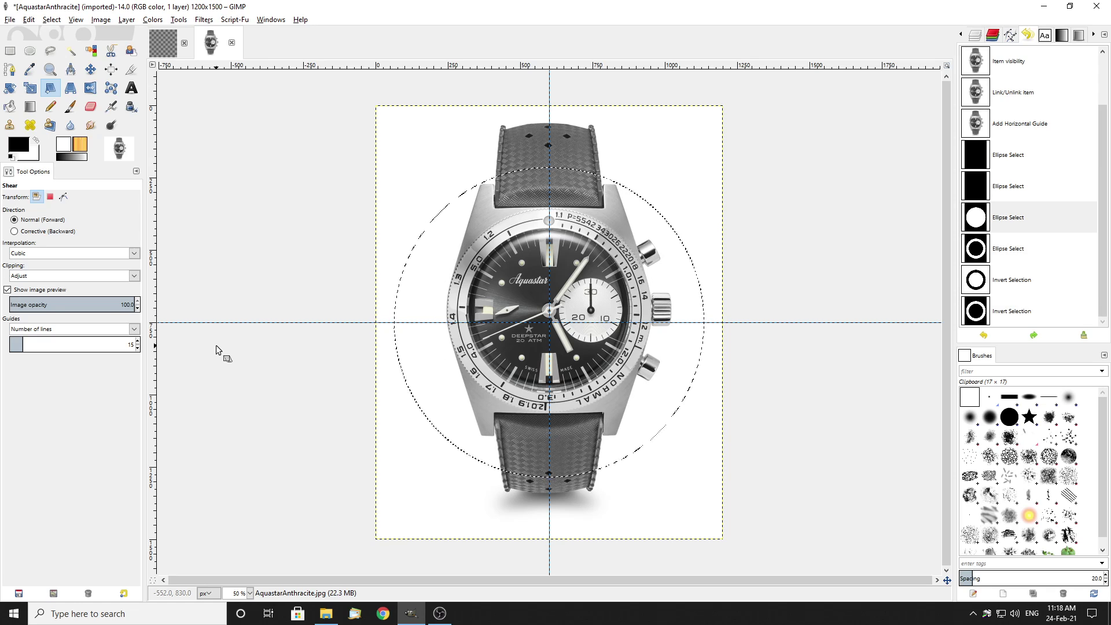
{"action": "left_click", "coordinate": [300, 310]}
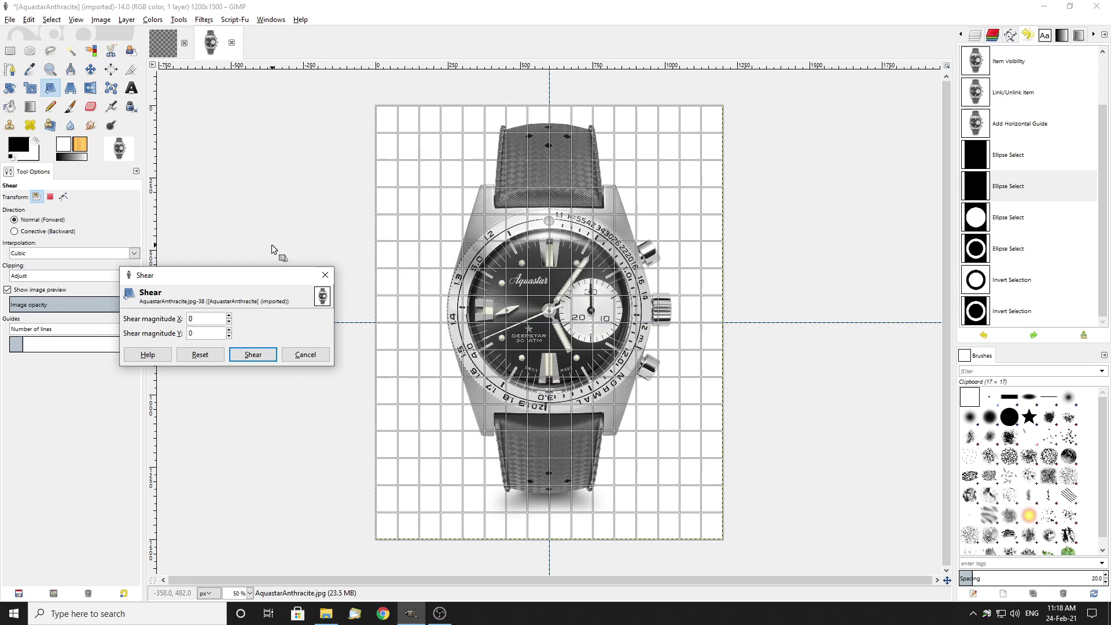
{"action": "left_click", "coordinate": [305, 354]}
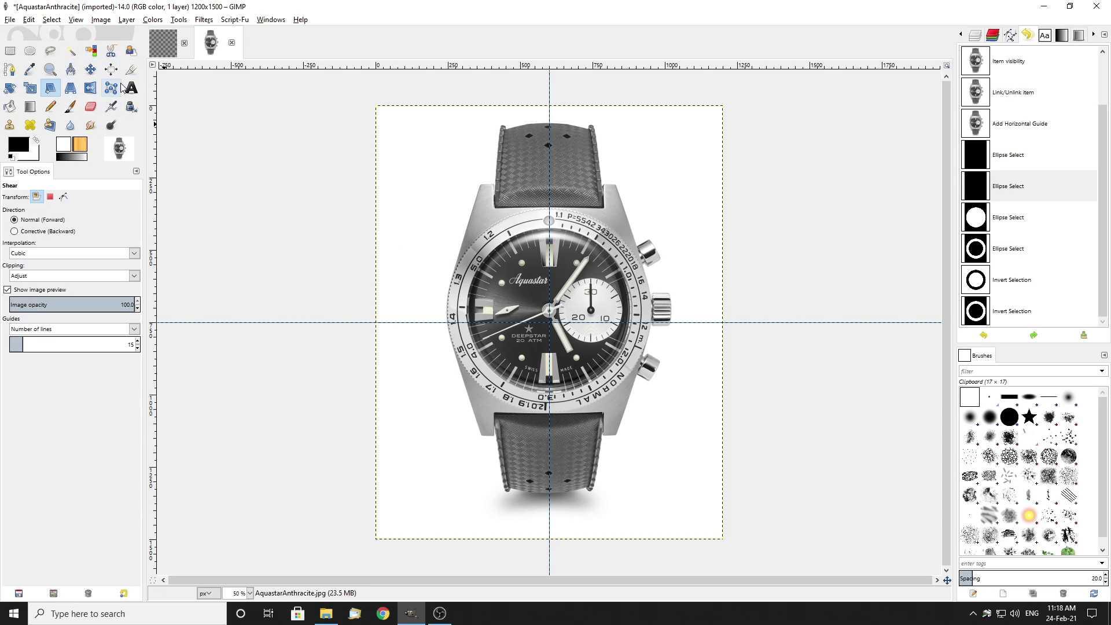
Try an Ellipse Select circle about 144 px wide around the hands' centre pin in subtract mode, and discard it
{"action": "left_click", "coordinate": [31, 52]}
{"action": "scroll", "coordinate": [551, 327], "scroll_direction": "up", "scroll_amount": 4}
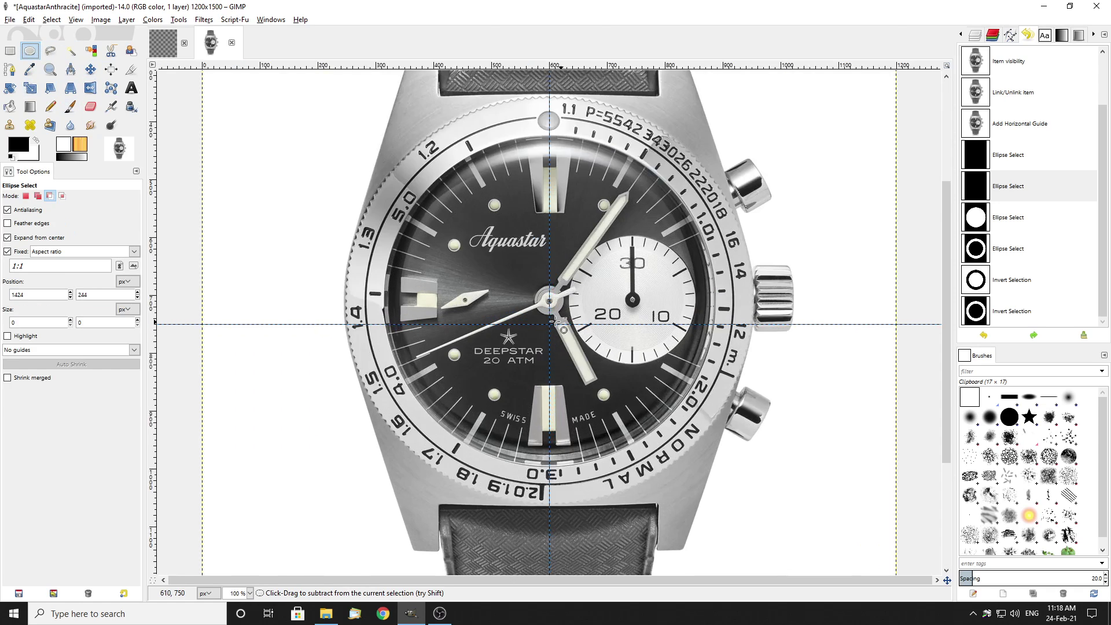
{"action": "scroll", "coordinate": [556, 324], "scroll_direction": "up", "scroll_amount": 2}
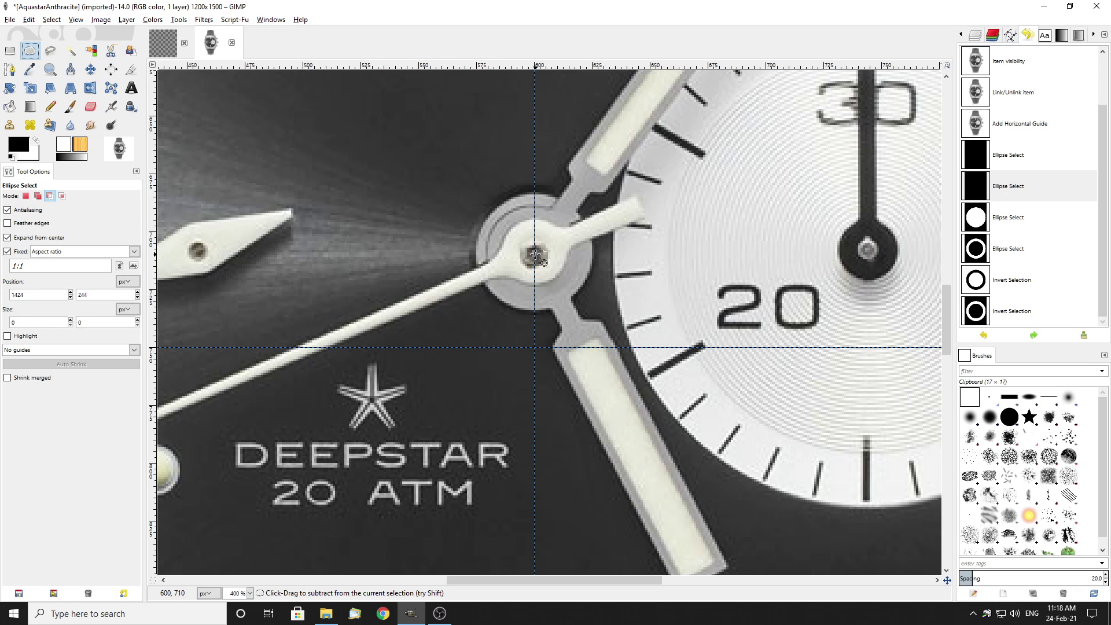
{"action": "left_click_drag", "start_coordinate": [535, 253], "coordinate": [699, 294]}
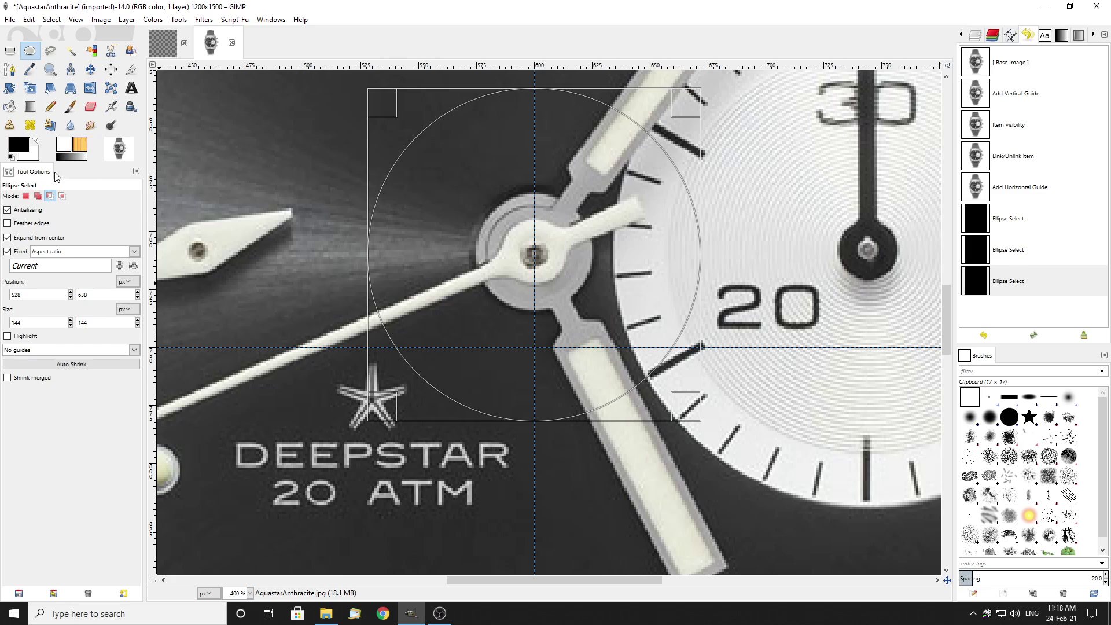
{"action": "left_click", "coordinate": [264, 174]}
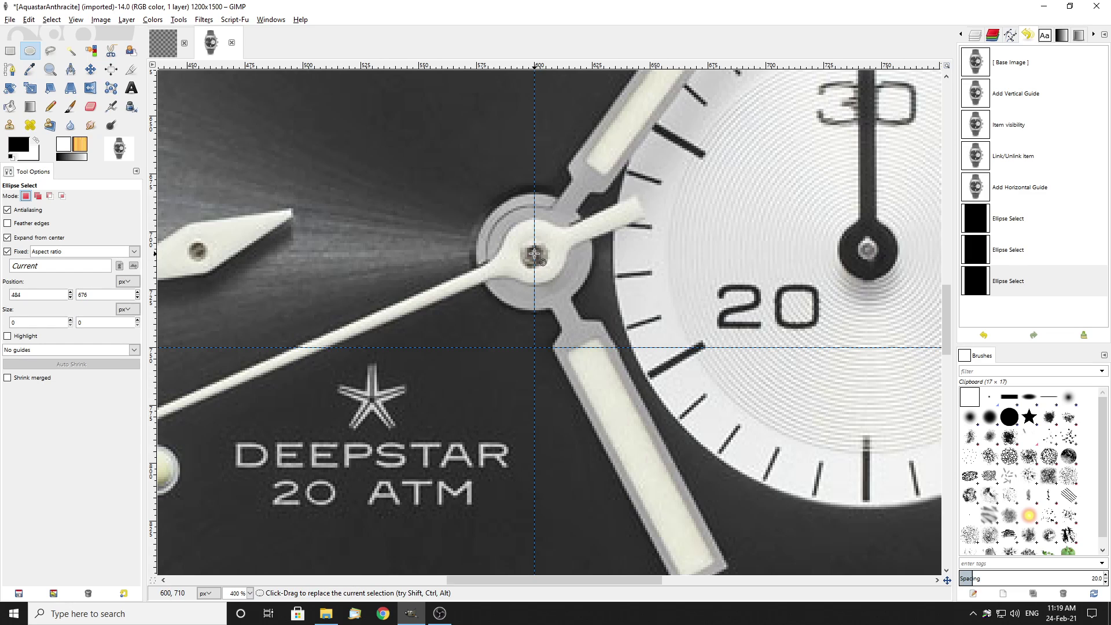
Select a circle centred on the hands' centre pin in replace mode and enlarge it to about 698 px
{"action": "left_click_drag", "start_coordinate": [534, 254], "coordinate": [830, 550]}
{"action": "scroll", "coordinate": [580, 292], "scroll_direction": "down", "scroll_amount": 4}
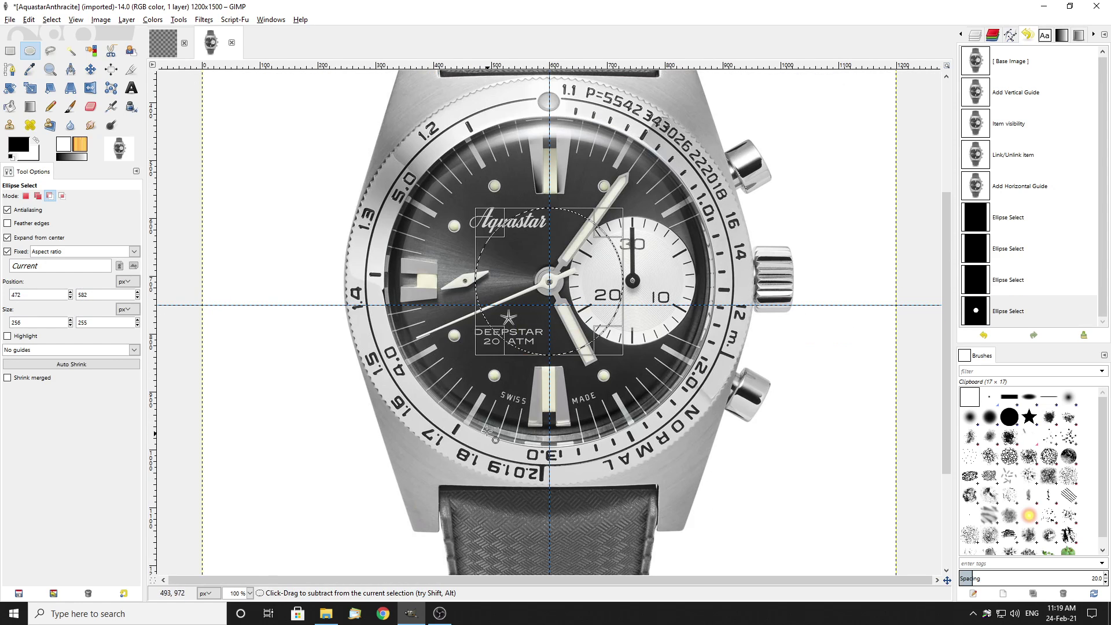
{"action": "left_click_drag", "start_coordinate": [484, 286], "coordinate": [382, 292]}
{"action": "key", "text": "ctrl+Page_Up"}
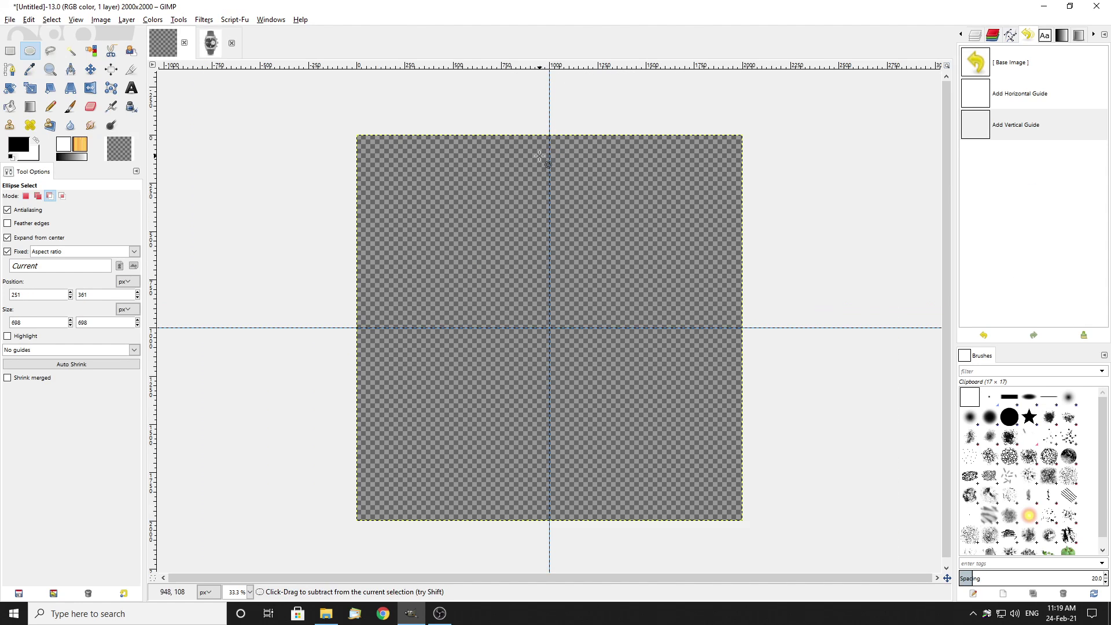
{"action": "left_click", "coordinate": [211, 42]}
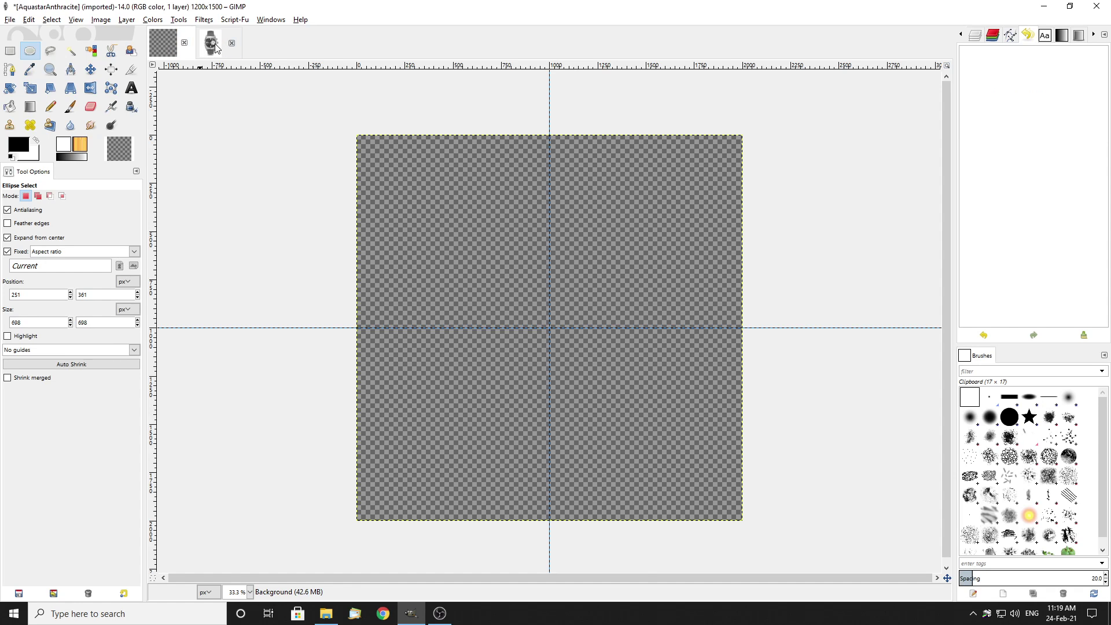
Enlarge the circular selection to about 719 px, extending past the bezel's serrated upper edge
{"action": "scroll", "coordinate": [555, 75], "scroll_direction": "up", "scroll_amount": 3}
{"action": "scroll", "coordinate": [556, 75], "scroll_direction": "up", "scroll_amount": 5}
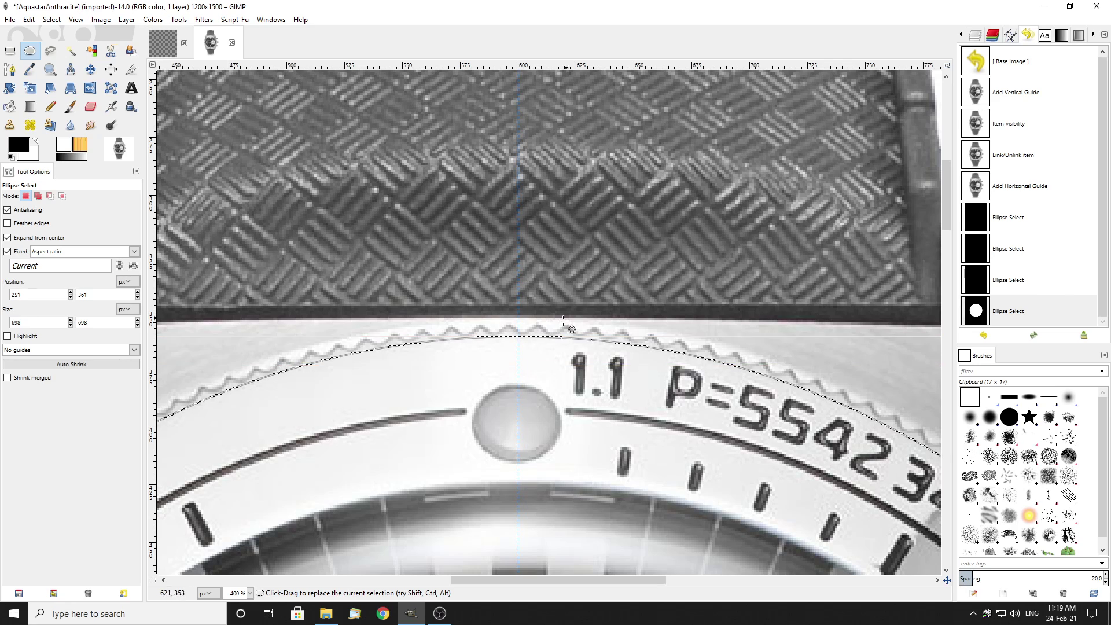
{"action": "left_click_drag", "start_coordinate": [538, 354], "coordinate": [548, 330]}
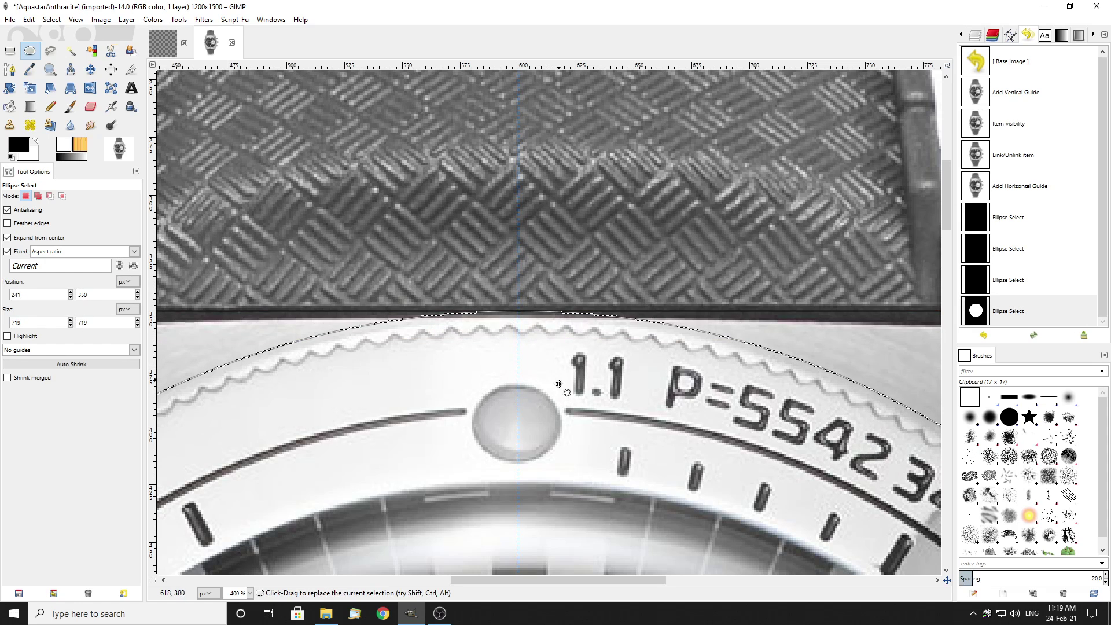
Nudge the 719 px circle to position 240, 350 and check its alignment at the hands' centre and upper bezel
{"action": "mouse_move", "coordinate": [582, 464]}
{"action": "left_mouse_down"}
{"action": "mouse_move", "coordinate": [586, 446]}
{"action": "mouse_move", "coordinate": [588, 461]}
{"action": "left_mouse_up"}
{"action": "scroll", "coordinate": [594, 442], "scroll_direction": "down", "scroll_amount": 3}
{"action": "scroll", "coordinate": [593, 442], "scroll_direction": "up", "scroll_amount": 3}
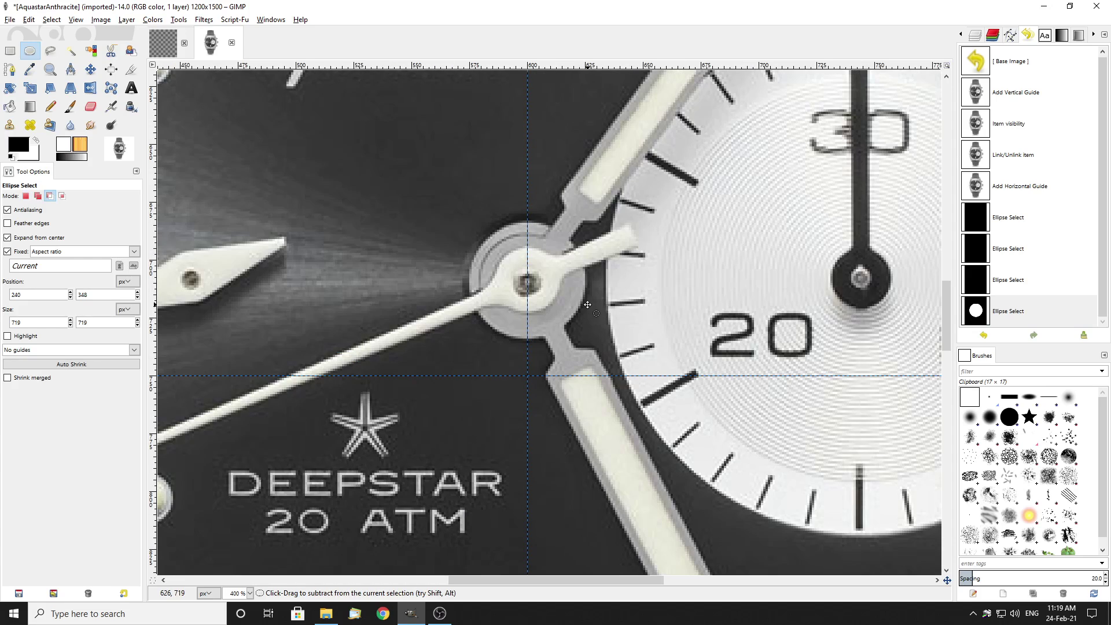
{"action": "key", "text": "ctrl+z"}
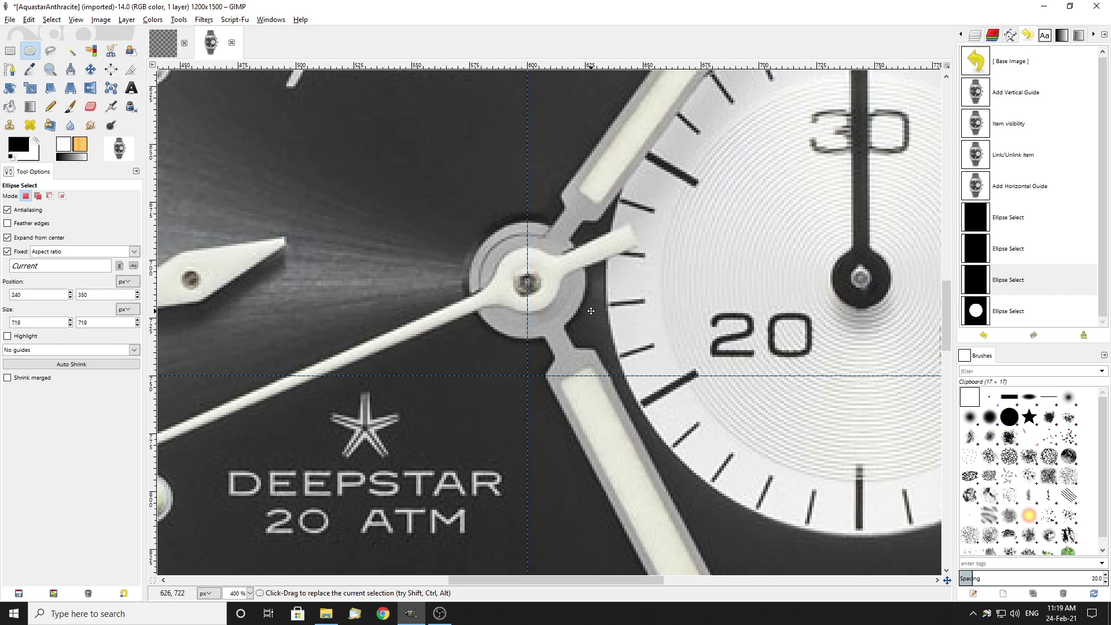
{"action": "key", "text": "ctrl+y"}
{"action": "scroll", "coordinate": [591, 311], "scroll_direction": "down", "scroll_amount": 3}
{"action": "scroll", "coordinate": [624, 174], "scroll_direction": "up", "scroll_amount": 5}
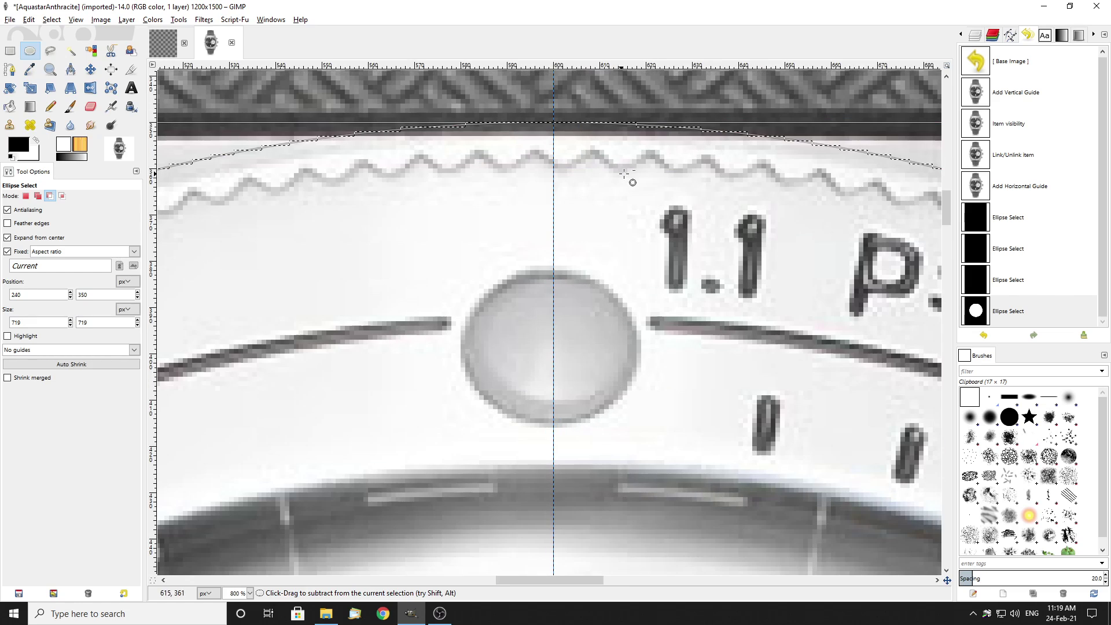
Shrink the circular selection to about 709 px so that it follows the bezel's serrated upper edge
{"action": "key", "text": "ctrl+z"}
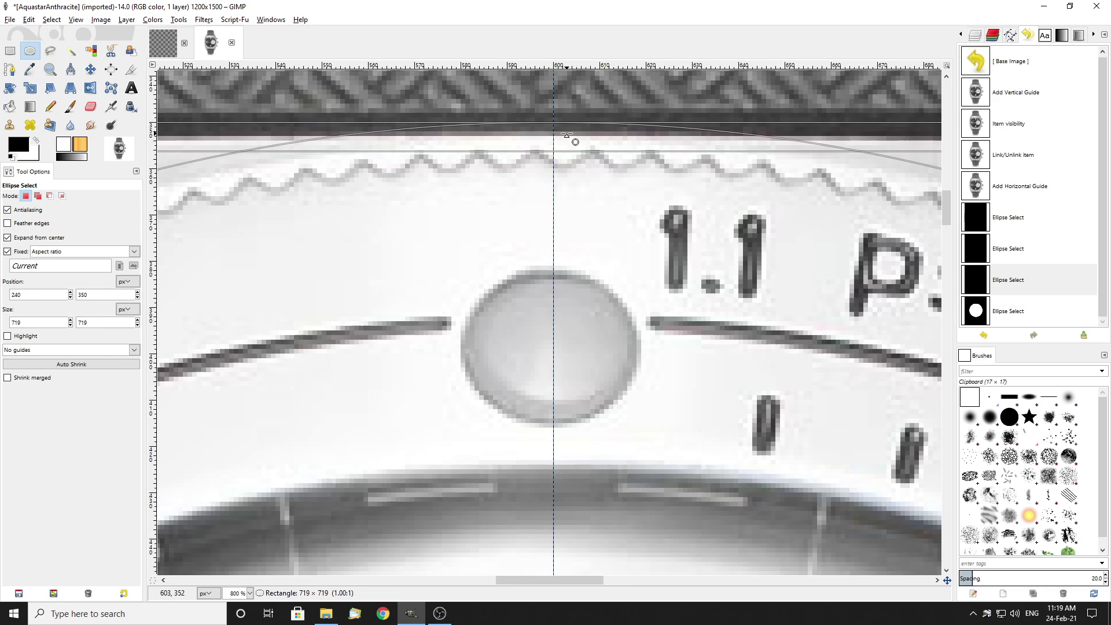
{"action": "left_click_drag", "start_coordinate": [565, 135], "coordinate": [550, 149]}
{"action": "key", "text": "Return"}
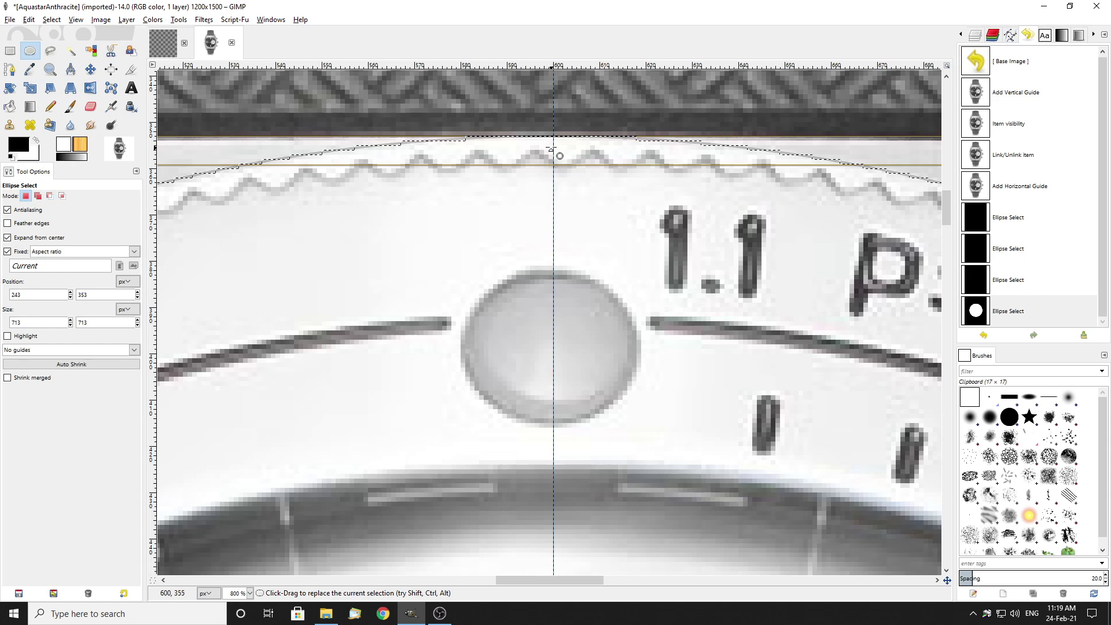
{"action": "scroll", "coordinate": [544, 155], "scroll_direction": "down", "scroll_amount": 5}
{"action": "scroll", "coordinate": [723, 198], "scroll_direction": "up", "scroll_amount": 4}
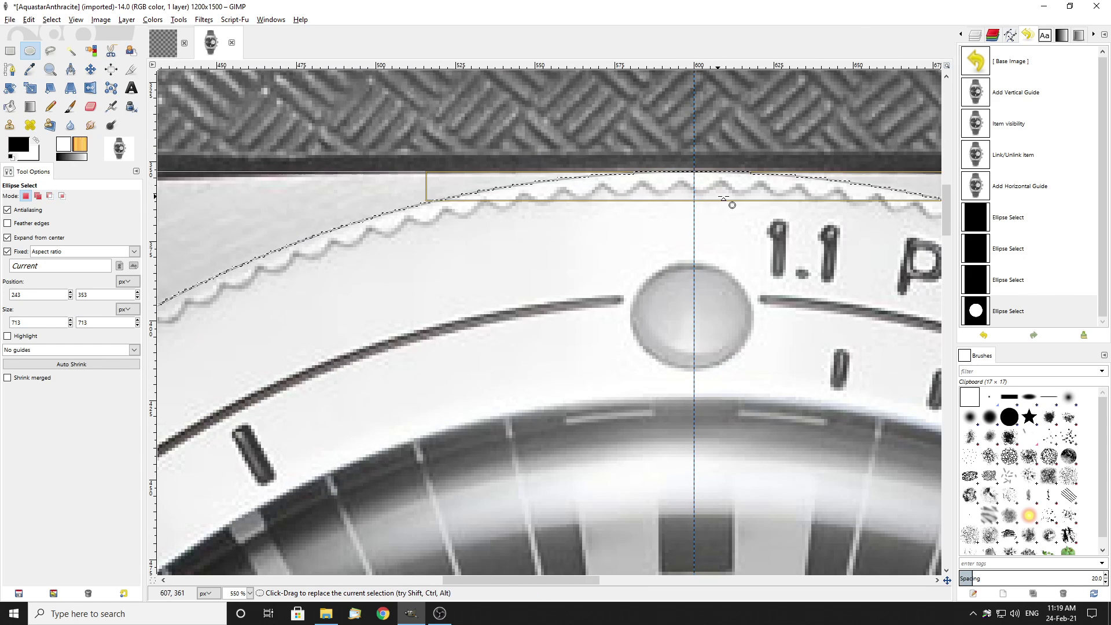
{"action": "mouse_move", "coordinate": [719, 192]}
{"action": "left_mouse_down"}
{"action": "mouse_move", "coordinate": [716, 223]}
{"action": "mouse_move", "coordinate": [715, 191]}
{"action": "mouse_move", "coordinate": [714, 200]}
{"action": "left_mouse_up"}
{"action": "scroll", "coordinate": [541, 254], "scroll_direction": "down", "scroll_amount": 5}
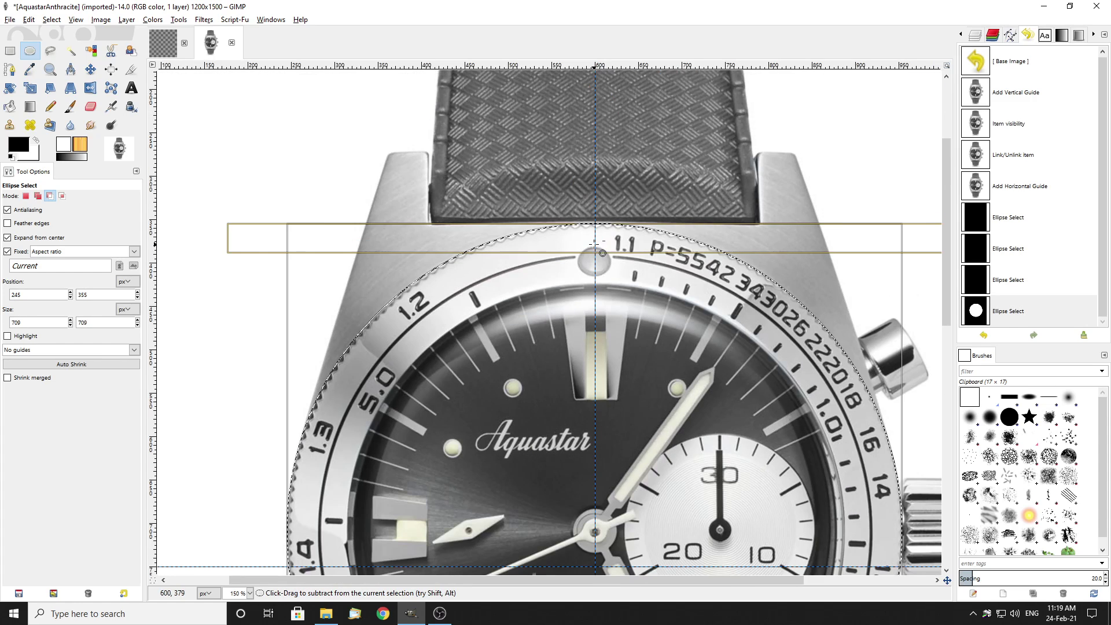
Turn off centre expansion and the fixed aspect ratio, and pull the selection's left edge in to the bezel, making it 706 px wide
{"action": "scroll", "coordinate": [541, 254], "scroll_direction": "down", "scroll_amount": 2}
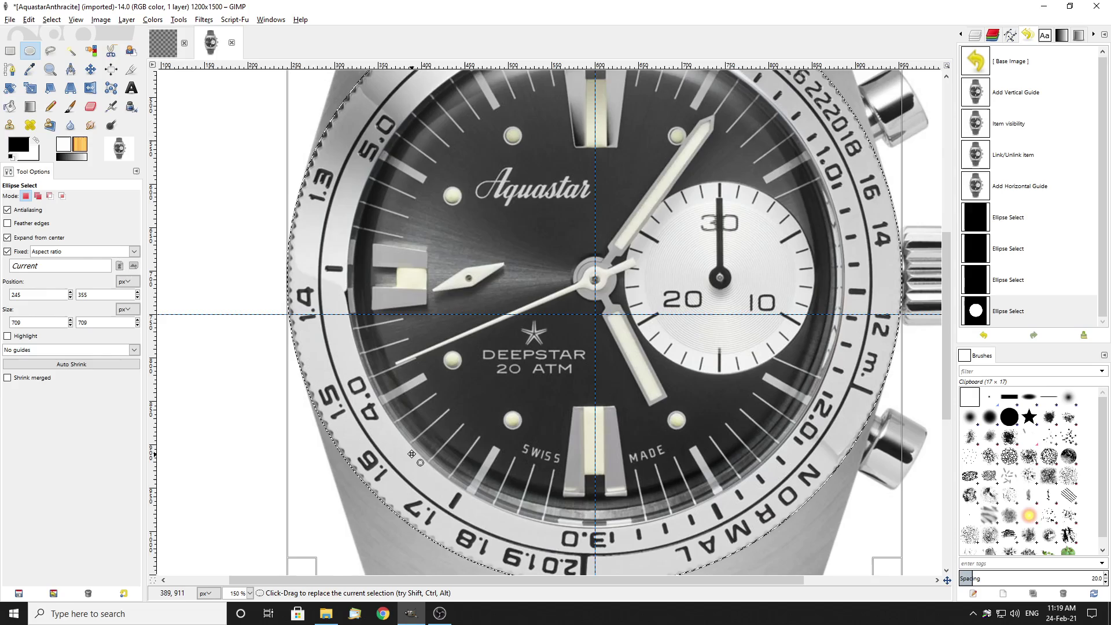
{"action": "scroll", "coordinate": [643, 354], "scroll_direction": "down", "scroll_amount": 7}
{"action": "key", "text": "ctrl"}
{"action": "scroll", "coordinate": [643, 354], "scroll_direction": "up", "scroll_amount": 6}
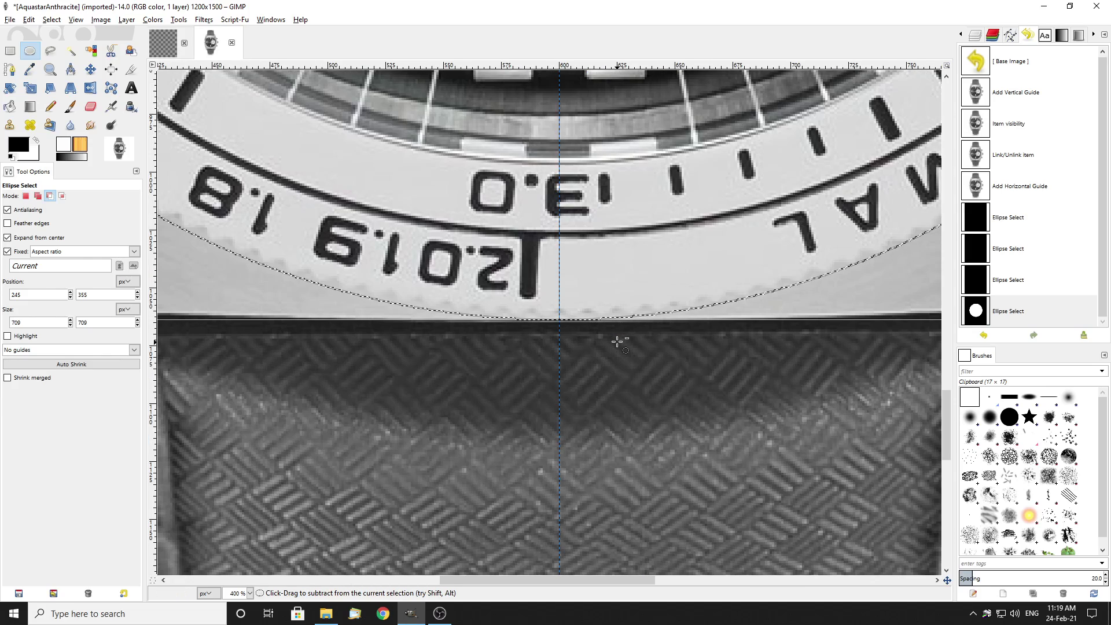
{"action": "scroll", "coordinate": [598, 324], "scroll_direction": "down", "scroll_amount": 8}
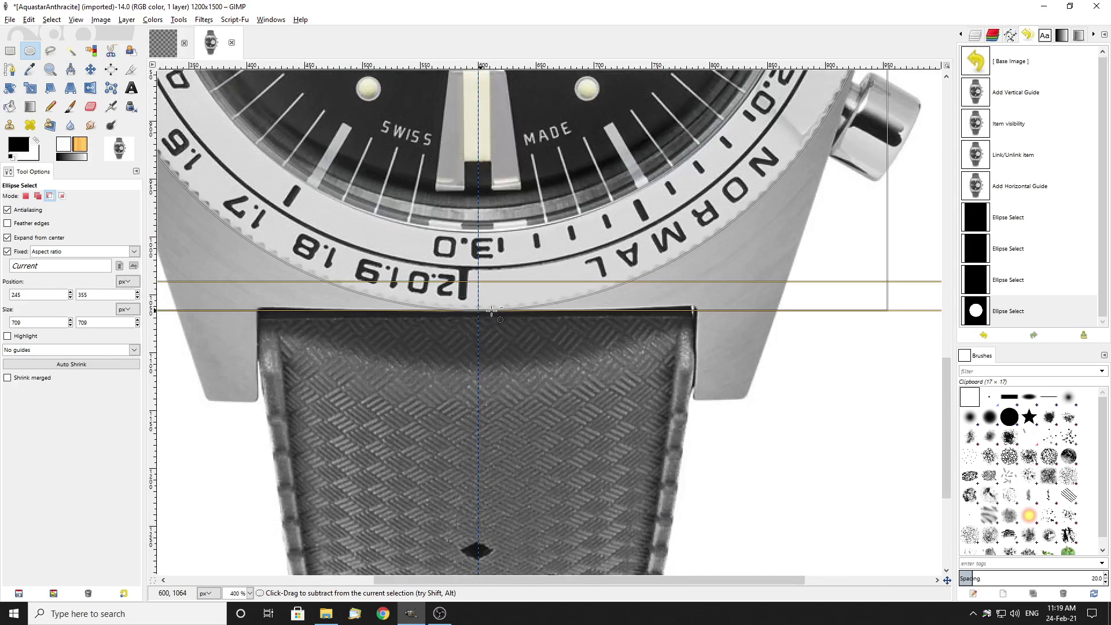
{"action": "scroll", "coordinate": [391, 173], "scroll_direction": "up", "scroll_amount": 7}
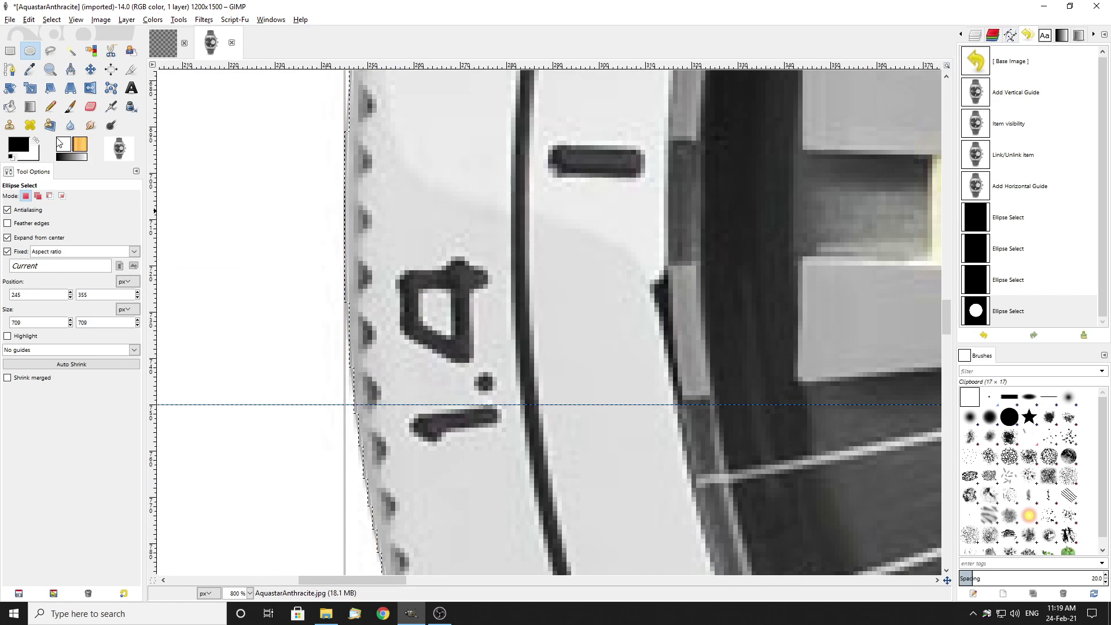
{"action": "left_click", "coordinate": [25, 196]}
{"action": "left_click", "coordinate": [7, 237]}
{"action": "left_click", "coordinate": [8, 251]}
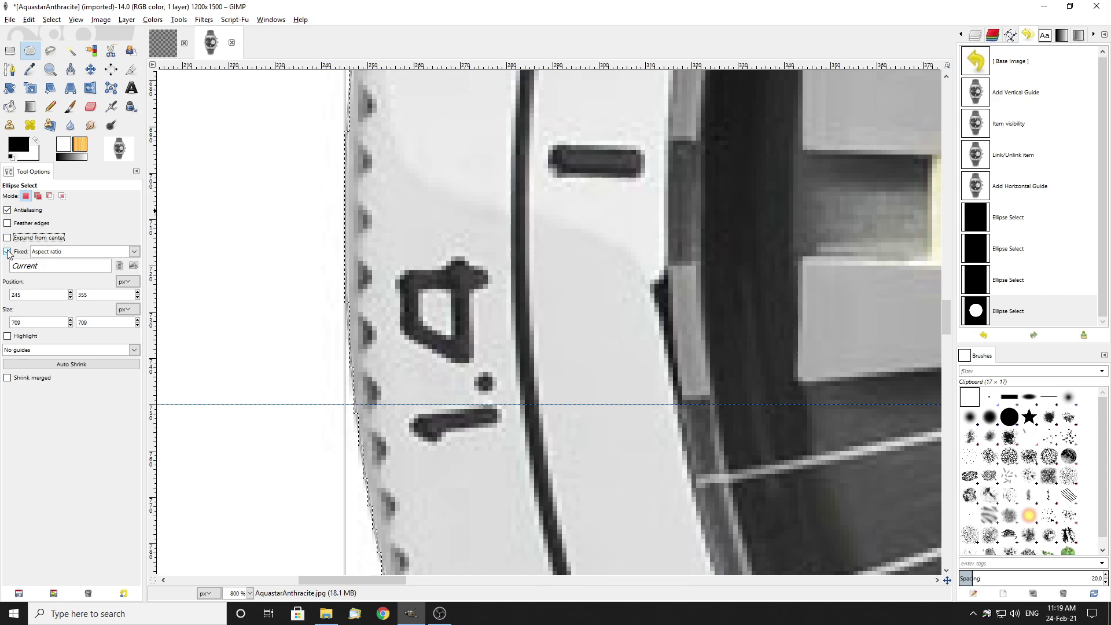
{"action": "mouse_move", "coordinate": [357, 365]}
{"action": "left_mouse_down"}
{"action": "mouse_move", "coordinate": [414, 368]}
{"action": "mouse_move", "coordinate": [371, 368]}
{"action": "left_mouse_up"}
{"action": "scroll", "coordinate": [293, 322], "scroll_direction": "down", "scroll_amount": 7}
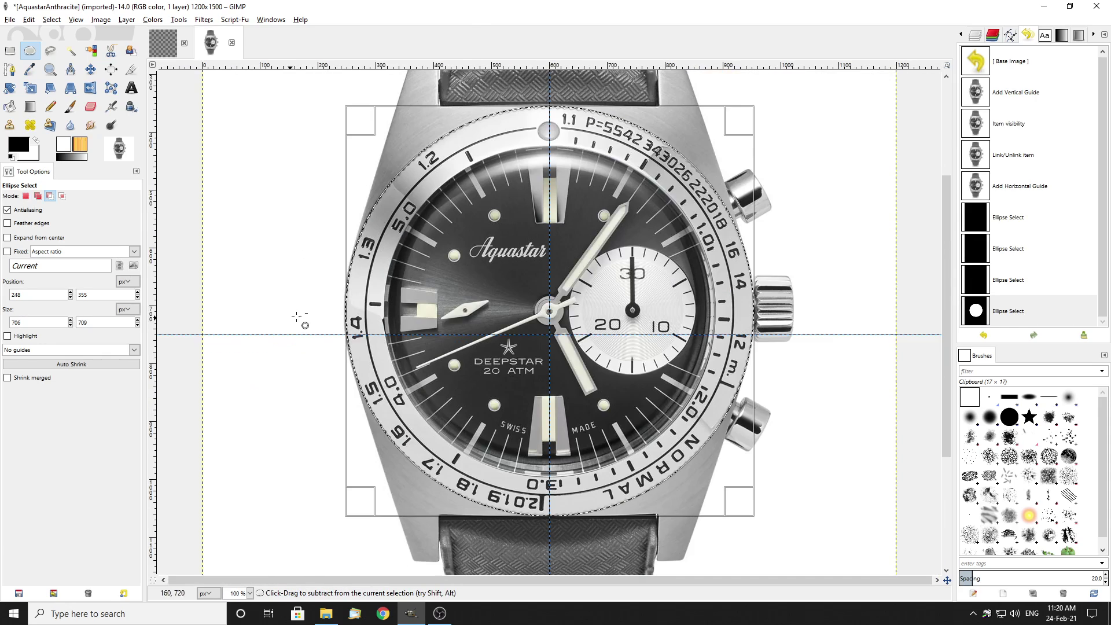
Check how closely the selection follows the bezel's right edge beside the crown
{"action": "scroll", "coordinate": [293, 322], "scroll_direction": "up", "scroll_amount": 3}
{"action": "scroll", "coordinate": [712, 369], "scroll_direction": "up", "scroll_amount": 8}
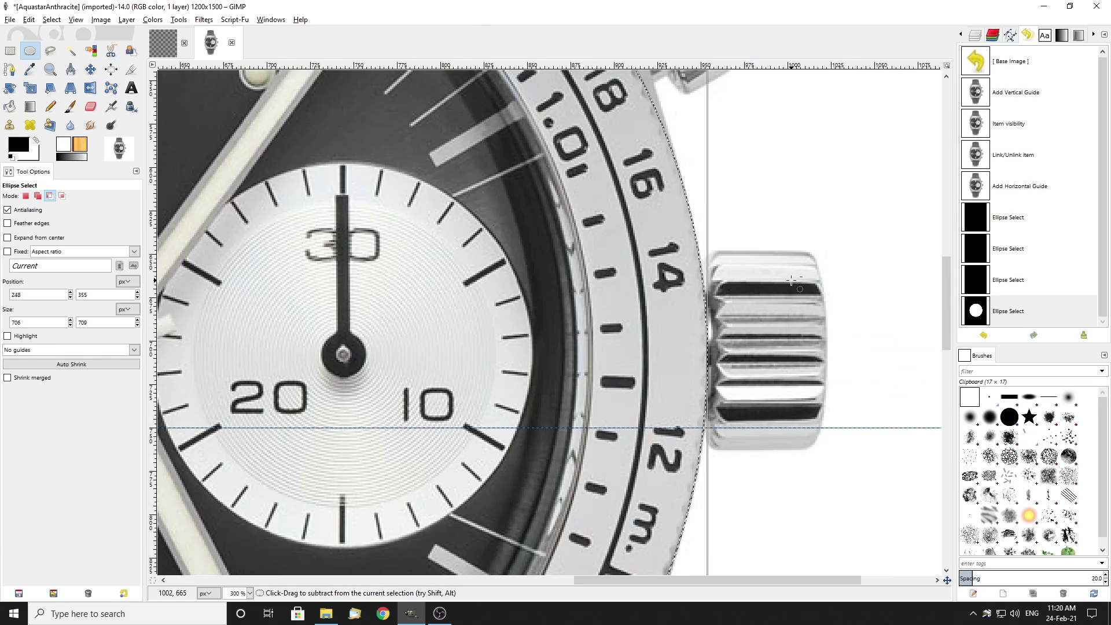
{"action": "scroll", "coordinate": [711, 368], "scroll_direction": "down", "scroll_amount": 3}
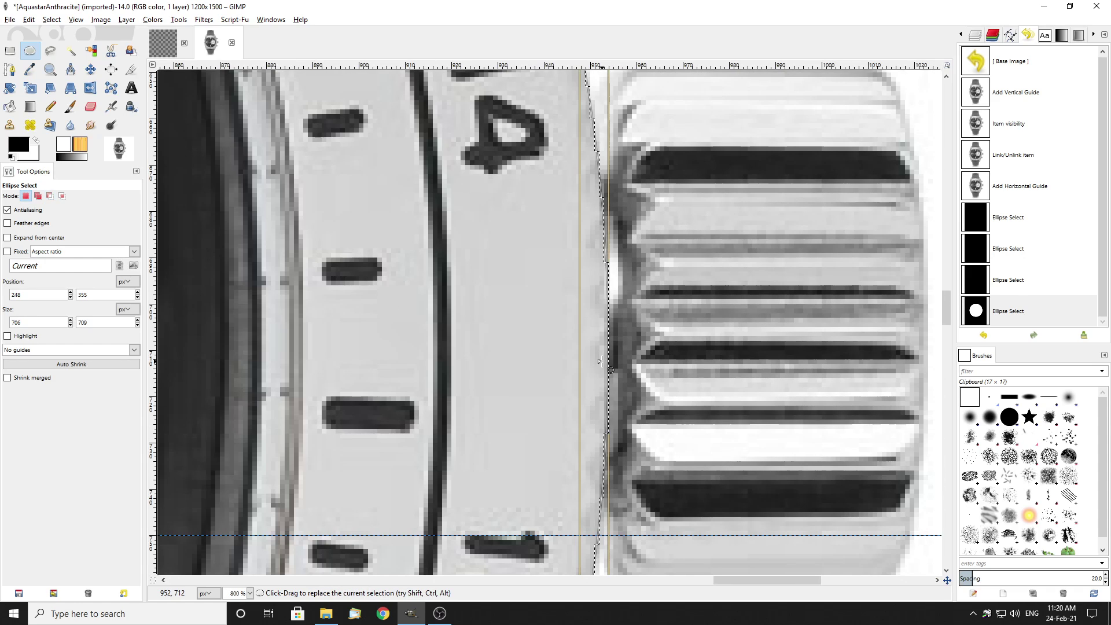
{"action": "left_click_drag", "start_coordinate": [622, 362], "coordinate": [580, 362]}
{"action": "scroll", "coordinate": [677, 360], "scroll_direction": "down", "scroll_amount": 3}
{"action": "scroll", "coordinate": [677, 360], "scroll_direction": "down", "scroll_amount": 4}
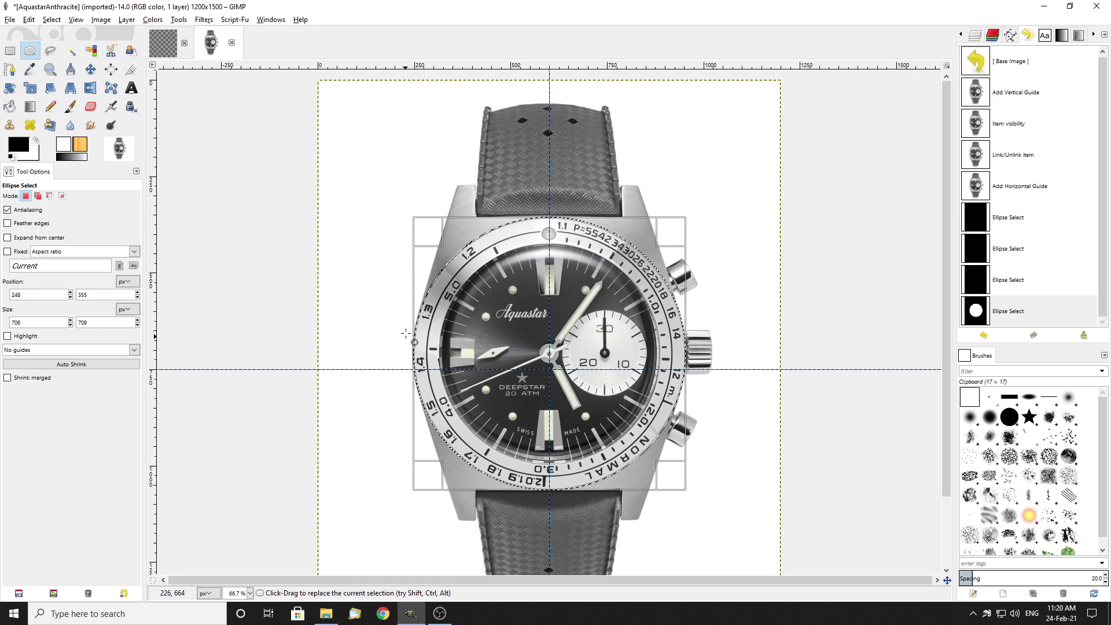
{"action": "scroll", "coordinate": [550, 339], "scroll_direction": "up", "scroll_amount": 1}
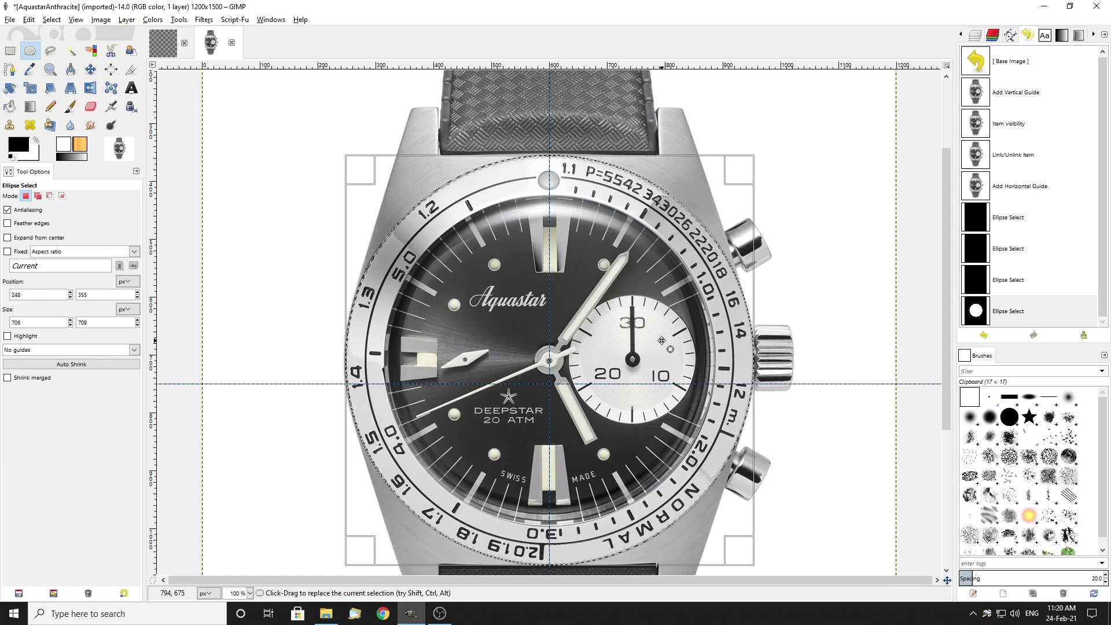
Clear the watch face inside the elliptical selection and undo the clearing
{"action": "key", "text": "Delete"}
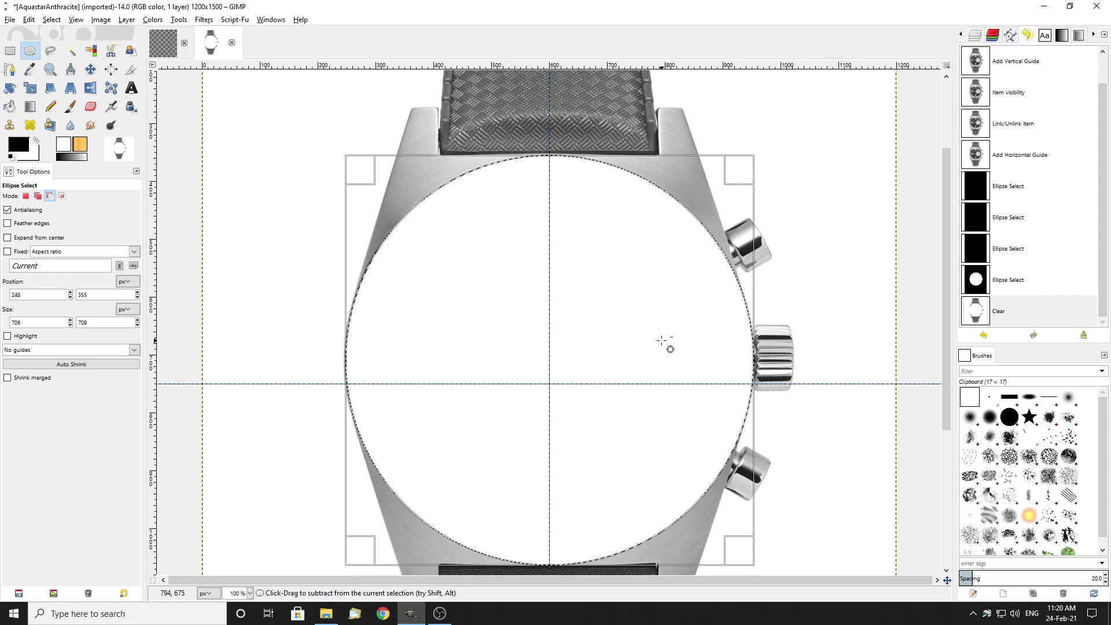
{"action": "key", "text": "ctrl+z"}
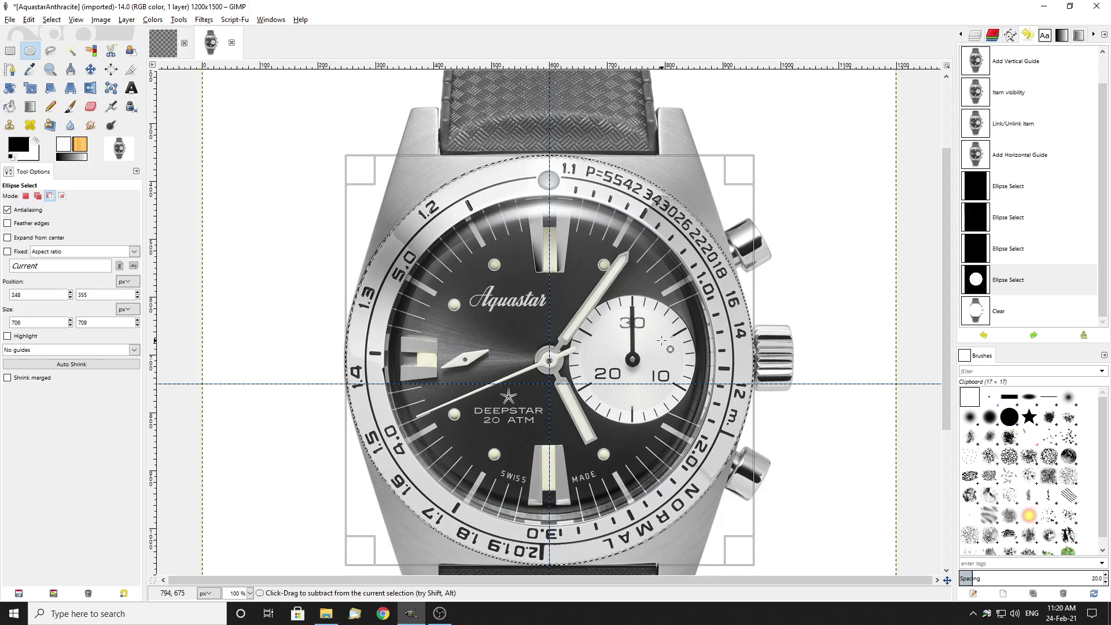
Invert the selection, and try clearing everything outside the bezel before undoing that clearing
{"action": "key", "text": "ctrl+i"}
{"action": "key", "text": "Delete"}
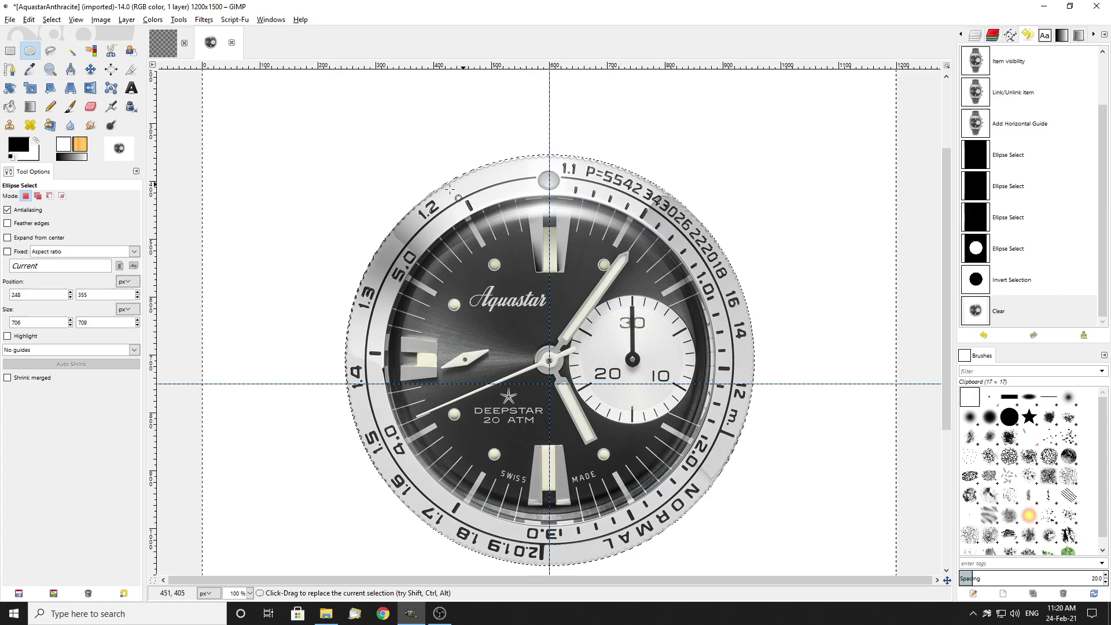
{"action": "key", "text": "ctrl"}
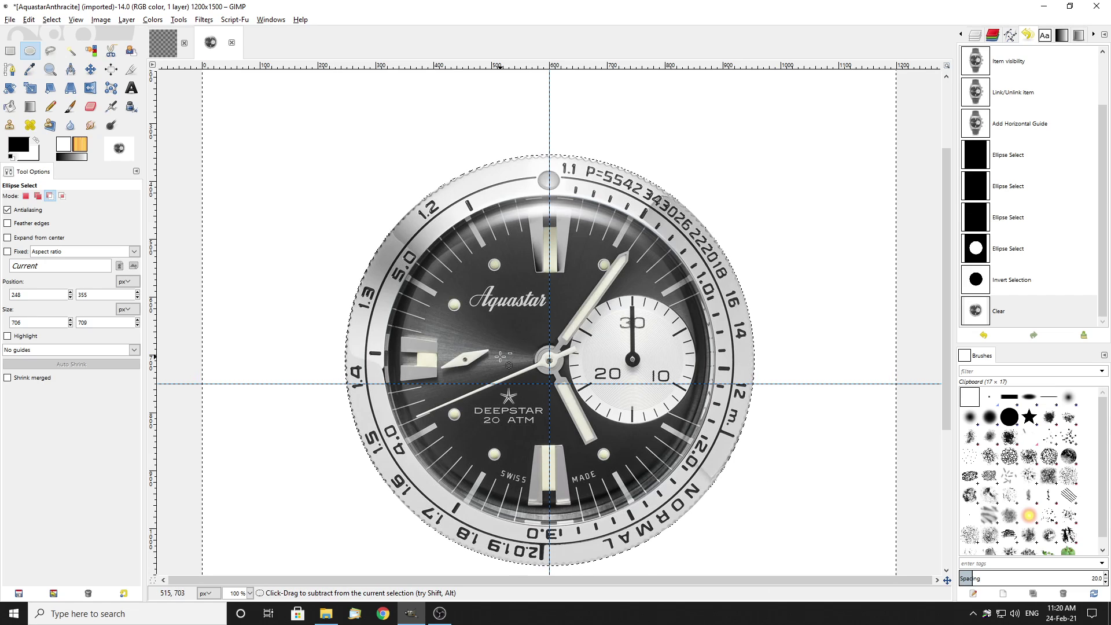
{"action": "key", "text": "ctrl+z"}
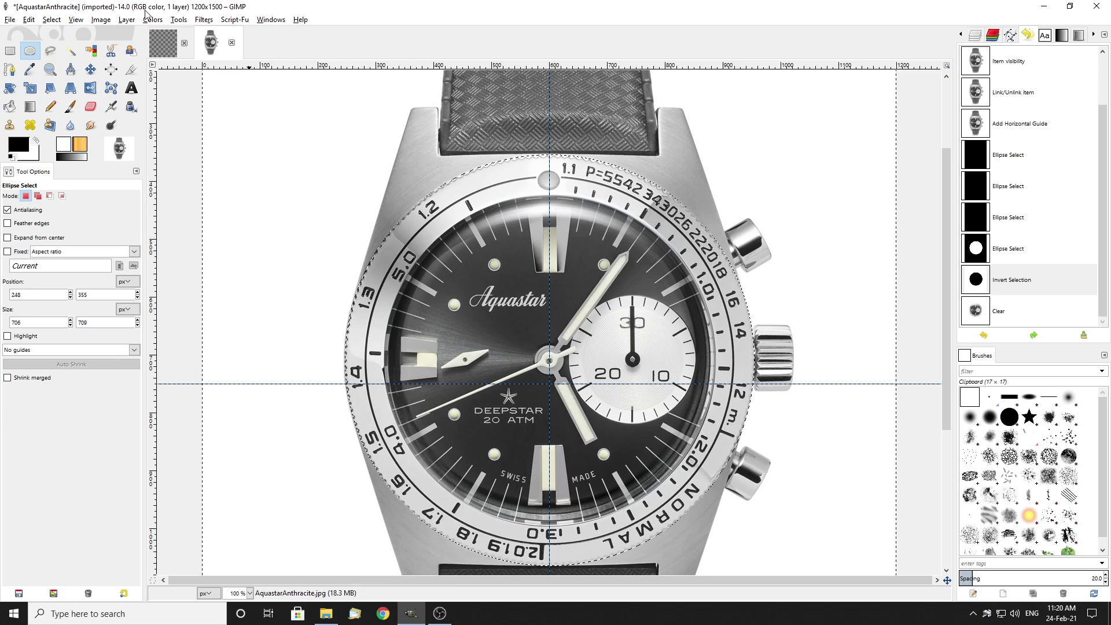
Add an alpha channel to the watch layer
{"action": "left_click", "coordinate": [126, 20]}
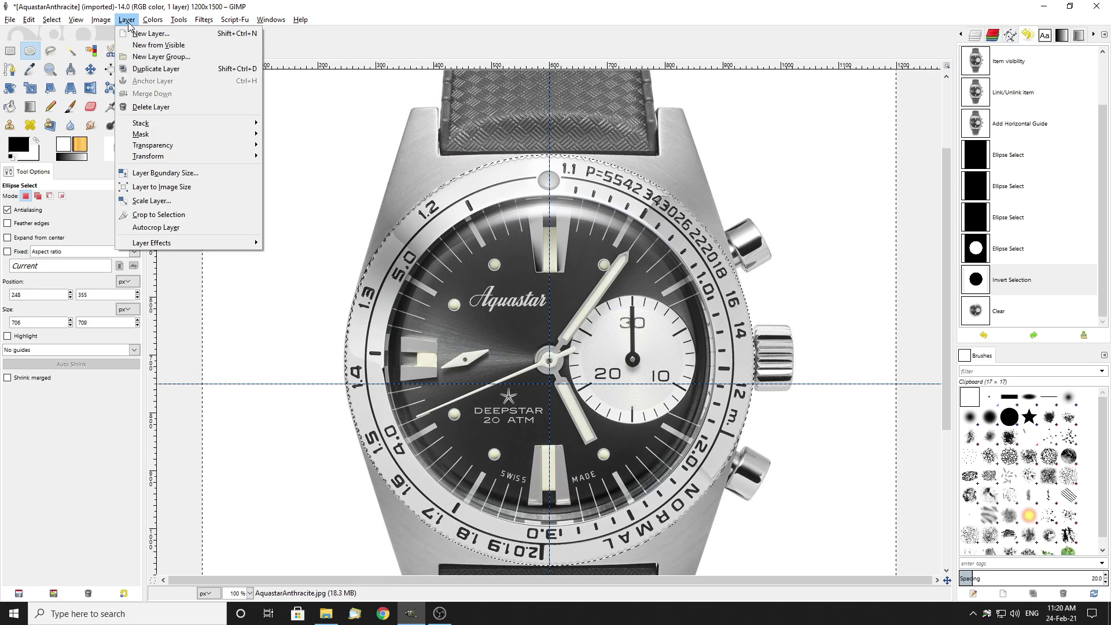
{"action": "mouse_move", "coordinate": [177, 145]}
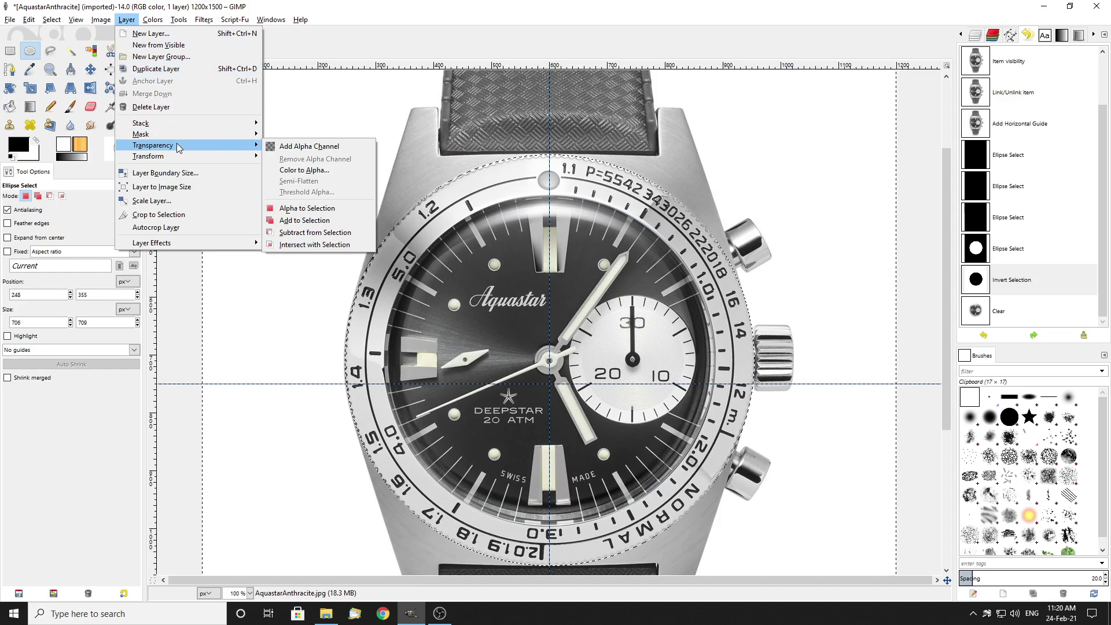
{"action": "left_click", "coordinate": [318, 148]}
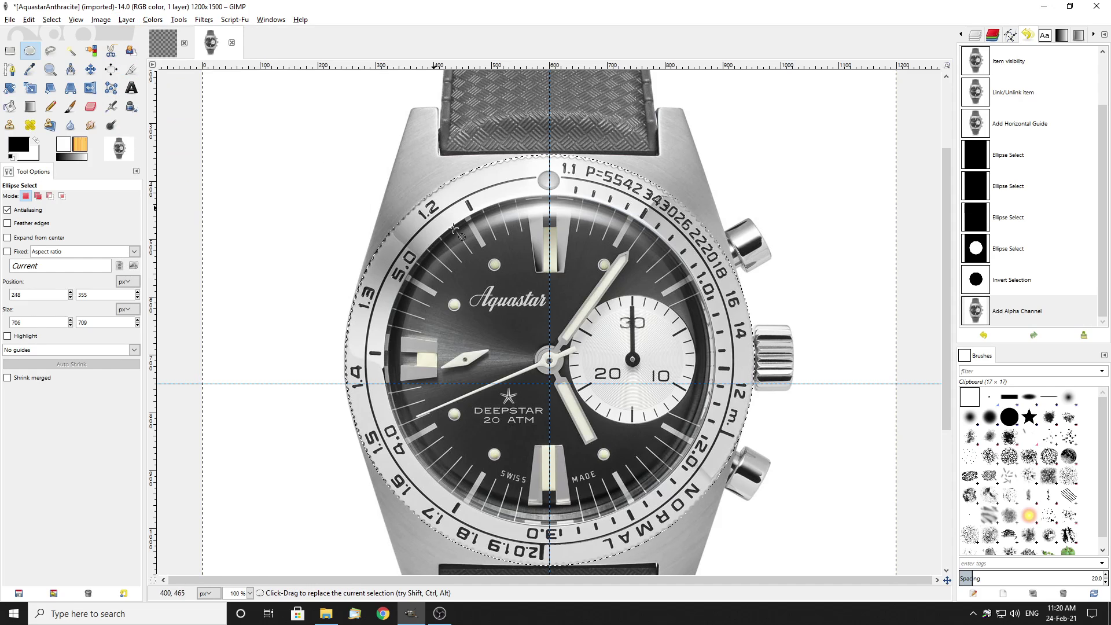
Try clearing the area outside the bezel and then the area inside it, undoing each clearing and inverting the selection after each
{"action": "scroll", "coordinate": [641, 403], "scroll_direction": "down", "scroll_amount": 1}
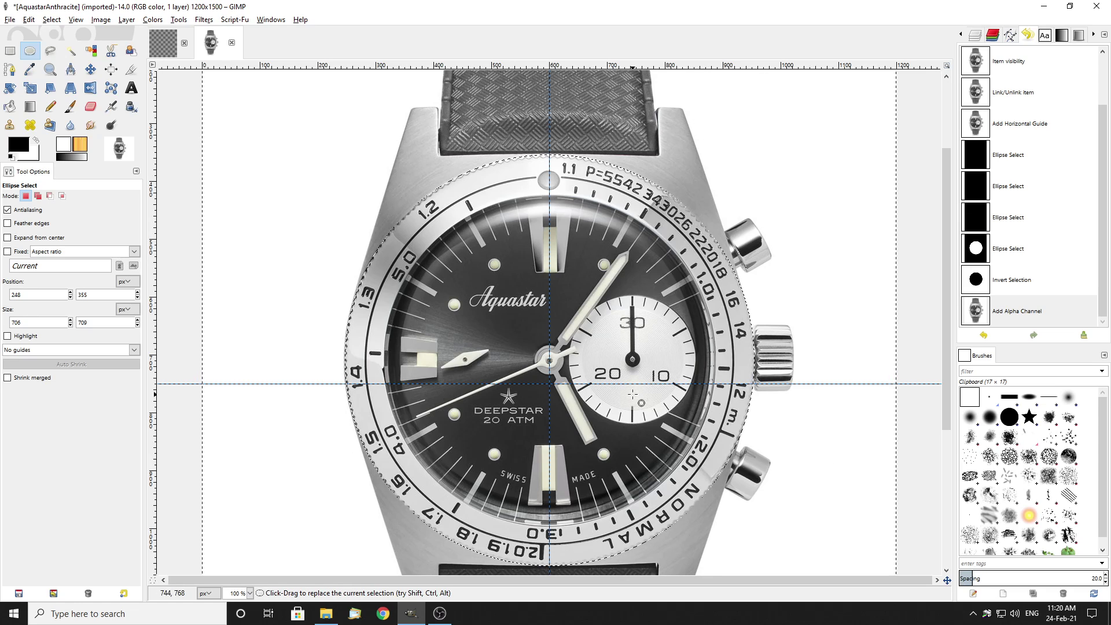
{"action": "scroll", "coordinate": [560, 298], "scroll_direction": "down", "scroll_amount": 1}
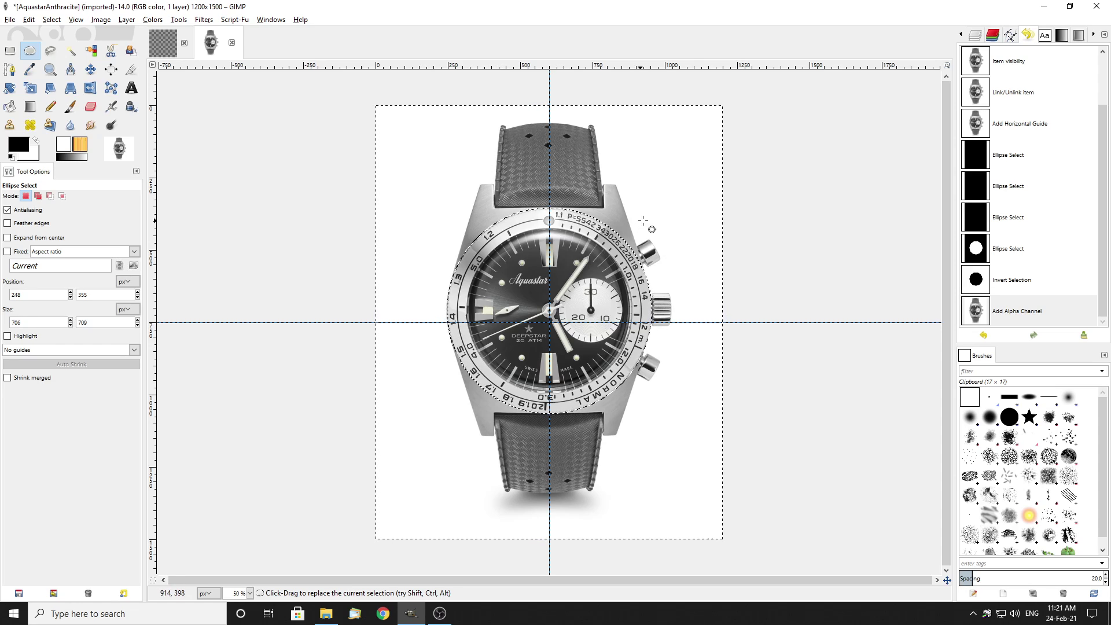
{"action": "key", "text": "Delete"}
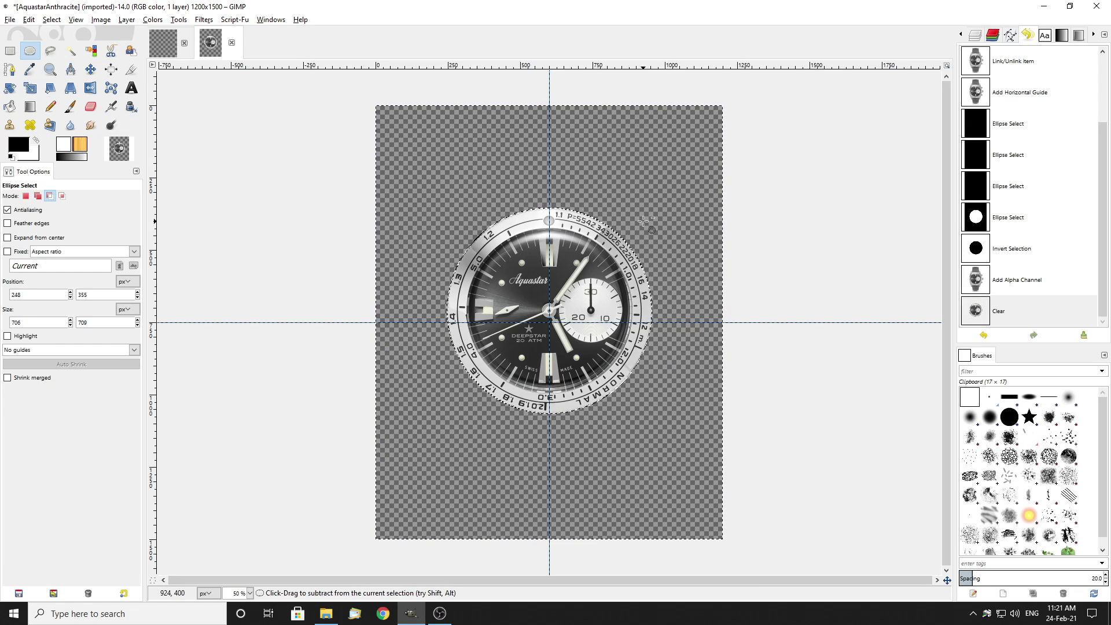
{"action": "key", "text": "ctrl+z"}
{"action": "key", "text": "ctrl+i"}
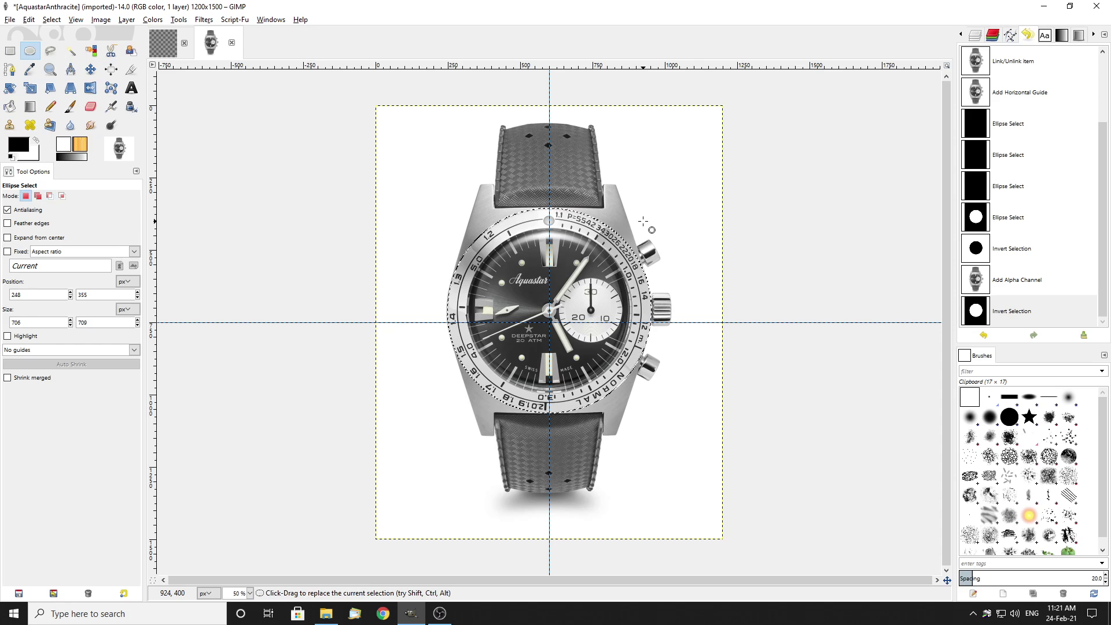
{"action": "key", "text": "Delete"}
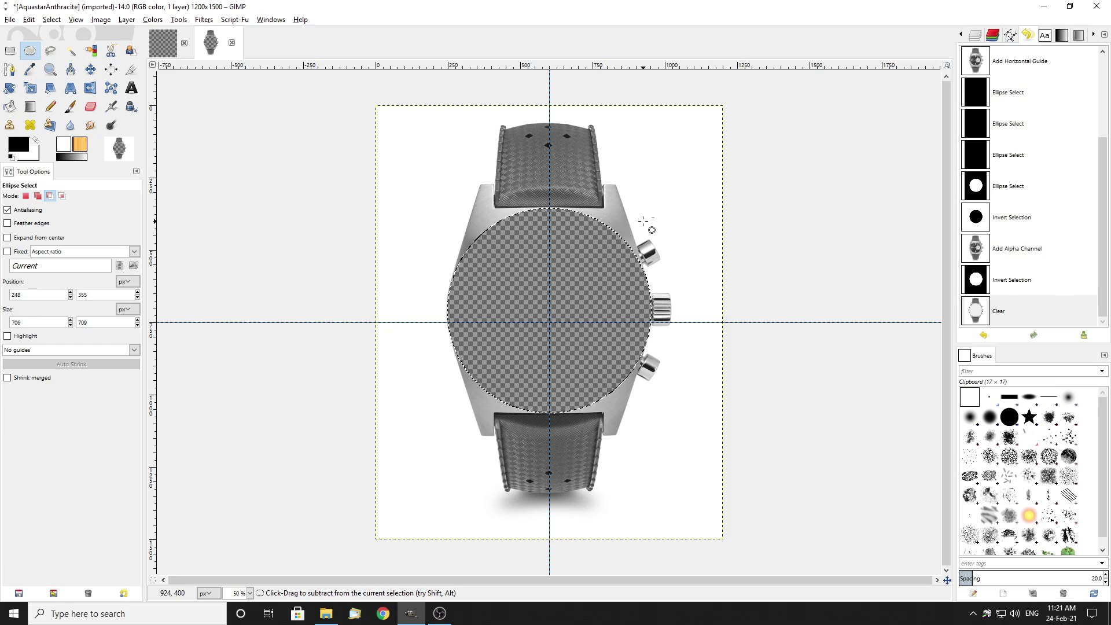
{"action": "key", "text": "ctrl+z"}
{"action": "key", "text": "ctrl+i"}
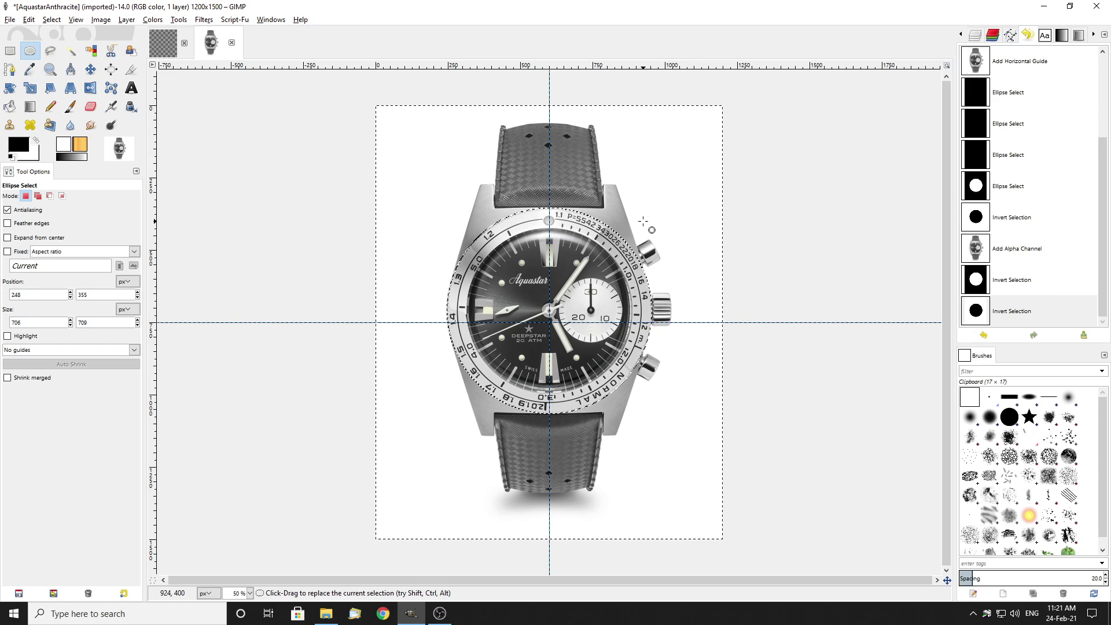
Clear everything outside the bezel to transparency and autocrop the image to the watch face
{"action": "key", "text": "Delete"}
{"action": "key", "text": "plus"}
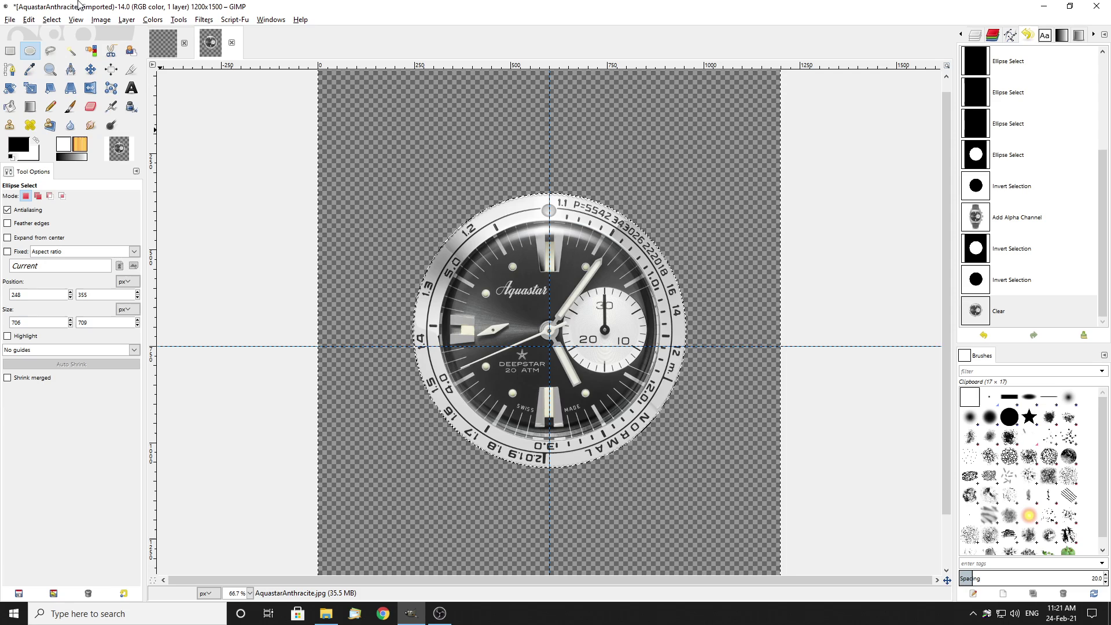
{"action": "left_click", "coordinate": [101, 20]}
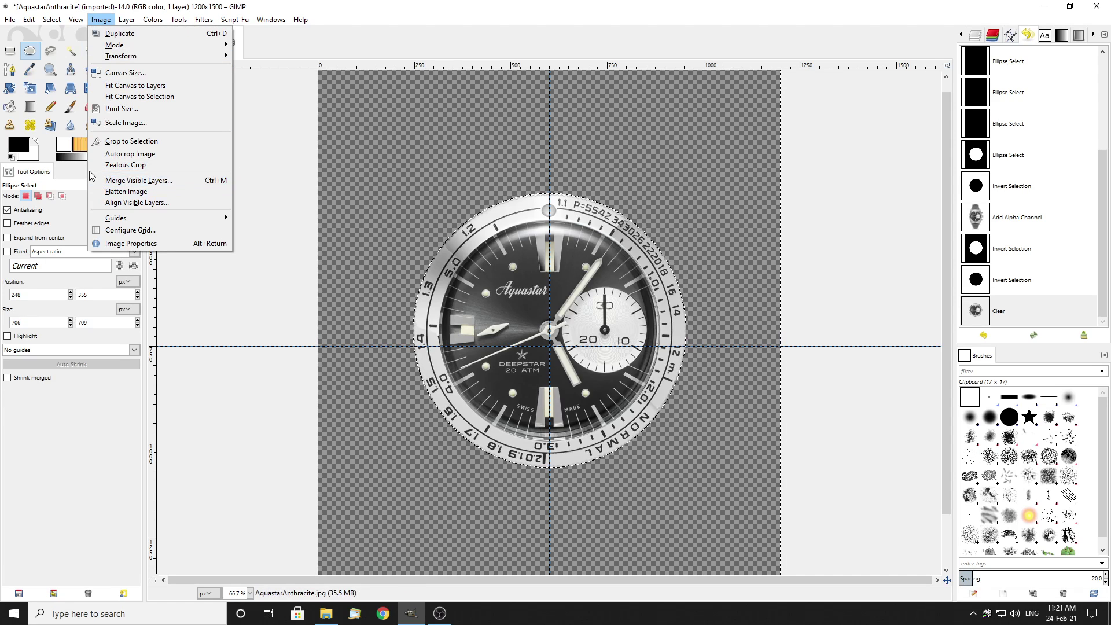
{"action": "left_click", "coordinate": [133, 157]}
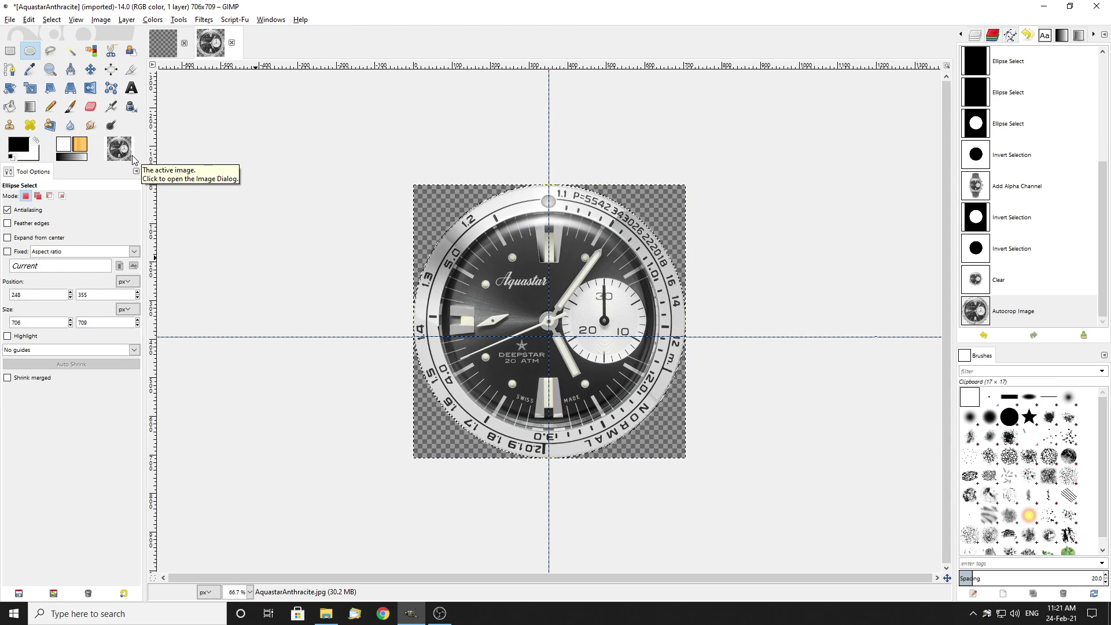
{"action": "left_click", "coordinate": [101, 20]}
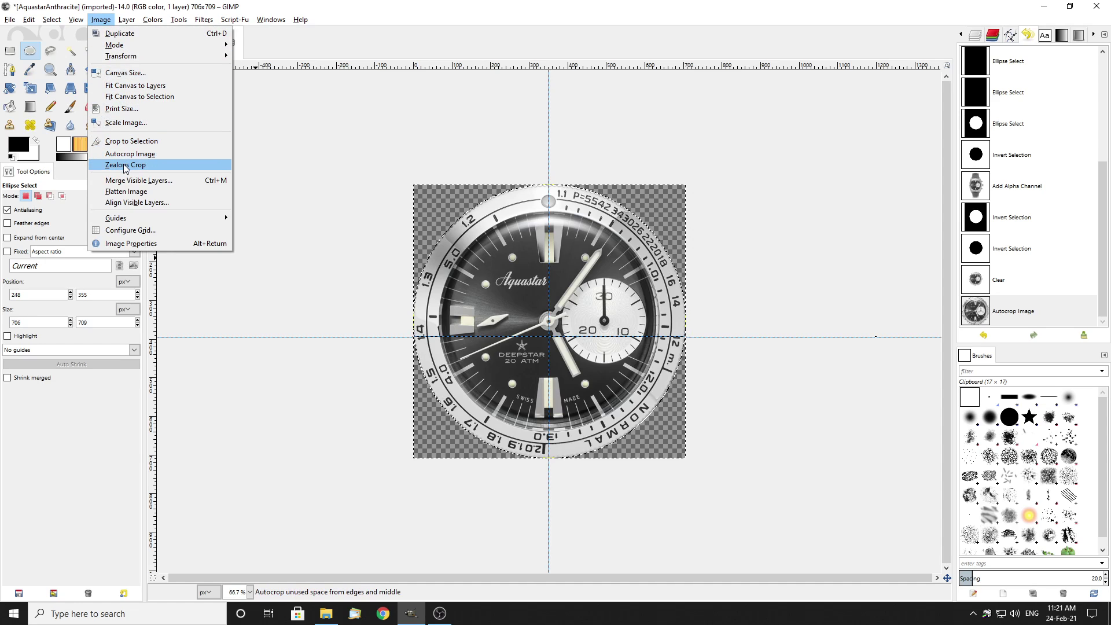
{"action": "left_click", "coordinate": [269, 247]}
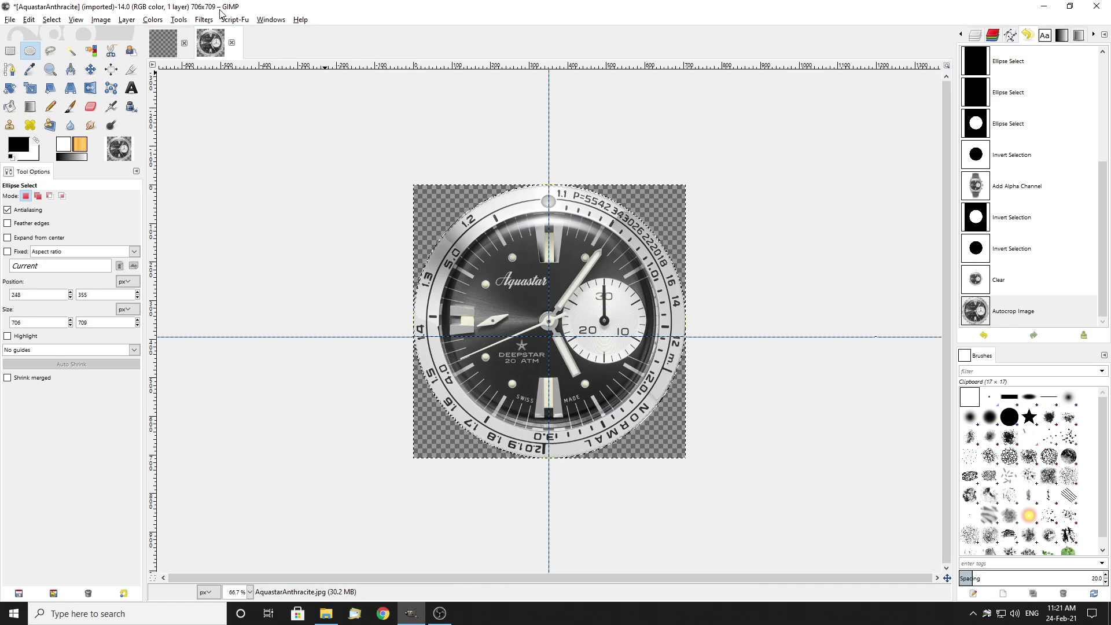
Start scaling the watch image, unlink its width from its height, and set both to 2000 px
{"action": "key", "text": "plus"}
{"action": "key", "text": "plus"}
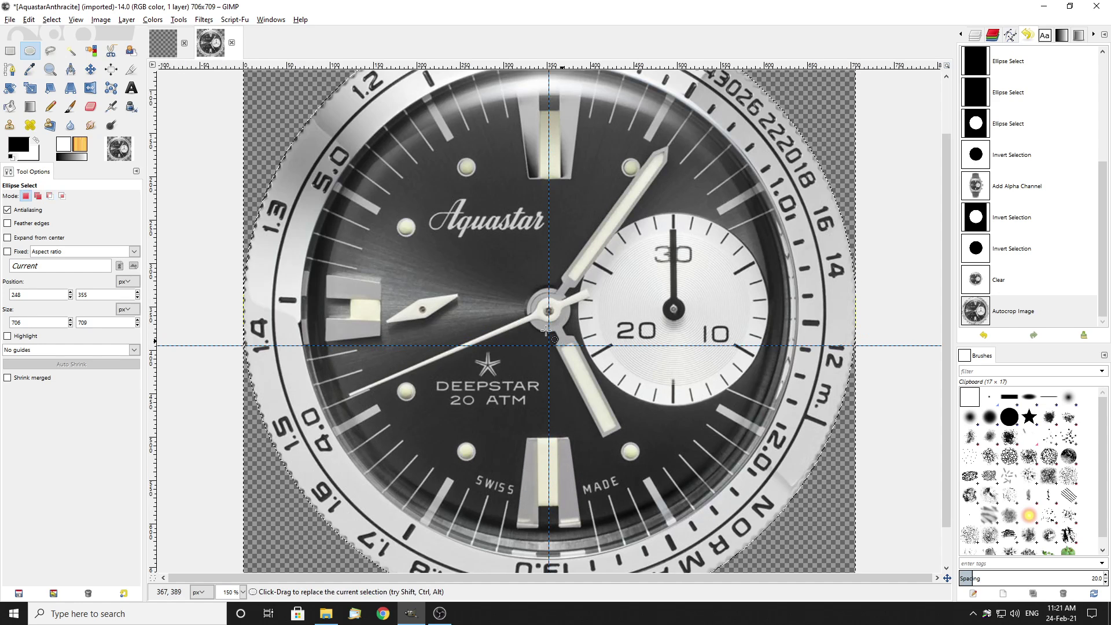
{"action": "left_click", "coordinate": [93, 19]}
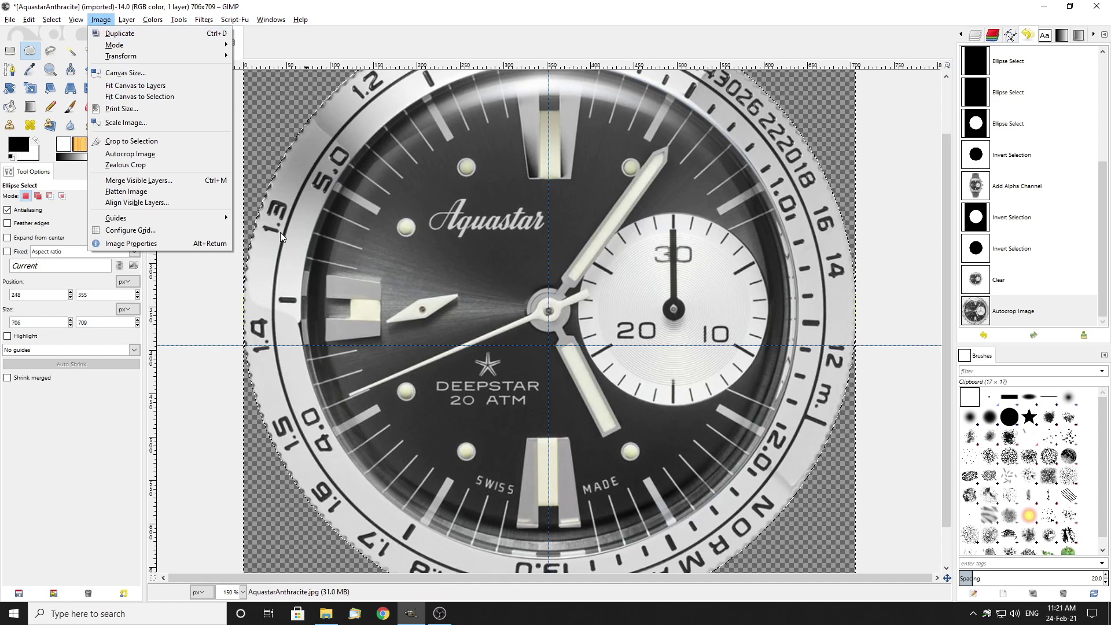
{"action": "mouse_move", "coordinate": [117, 22]}
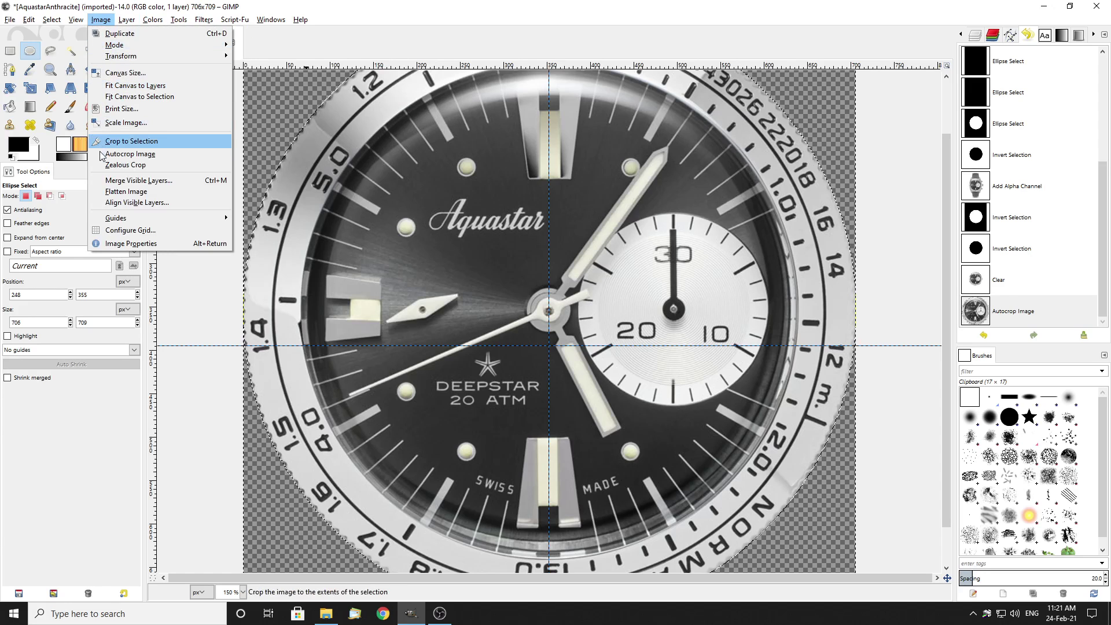
{"action": "left_click", "coordinate": [122, 122]}
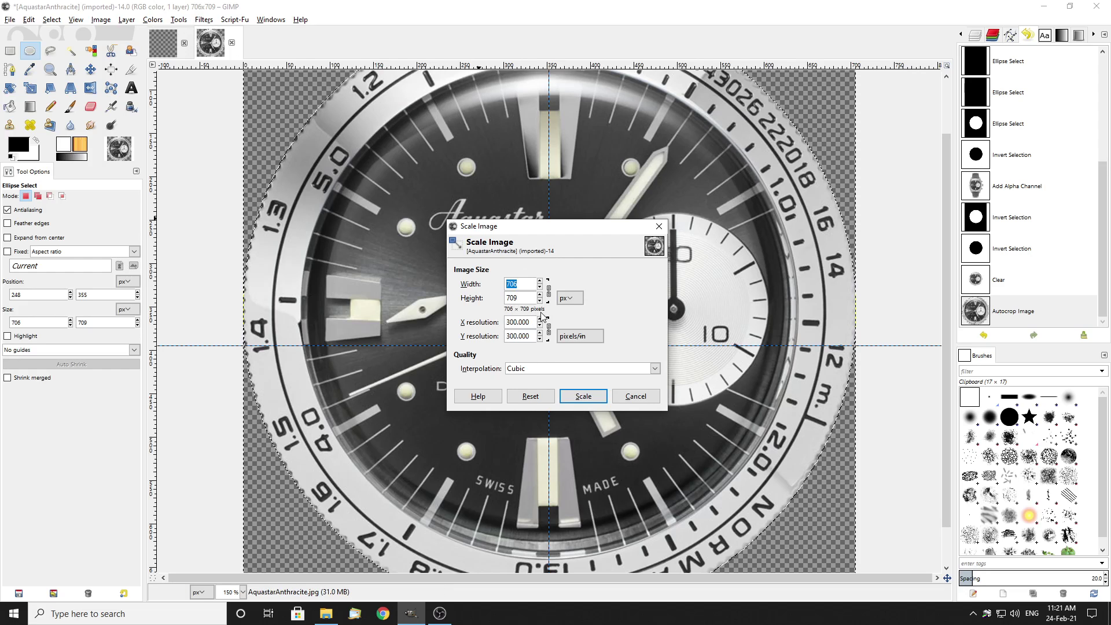
{"action": "left_click", "coordinate": [540, 280]}
{"action": "left_click", "coordinate": [540, 281]}
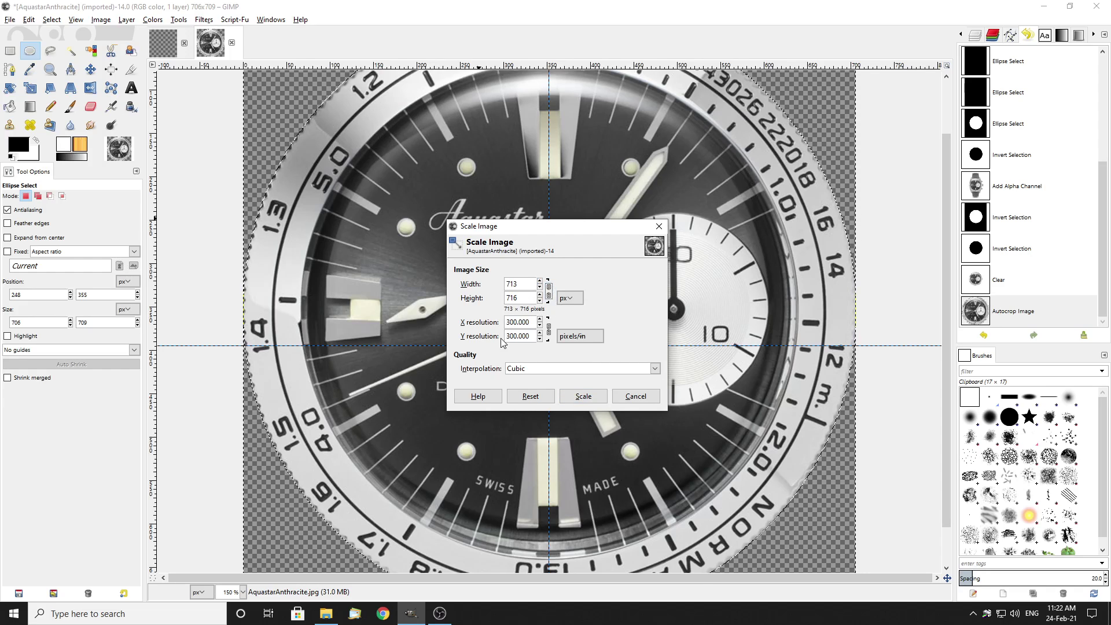
{"action": "double_click", "coordinate": [515, 283]}
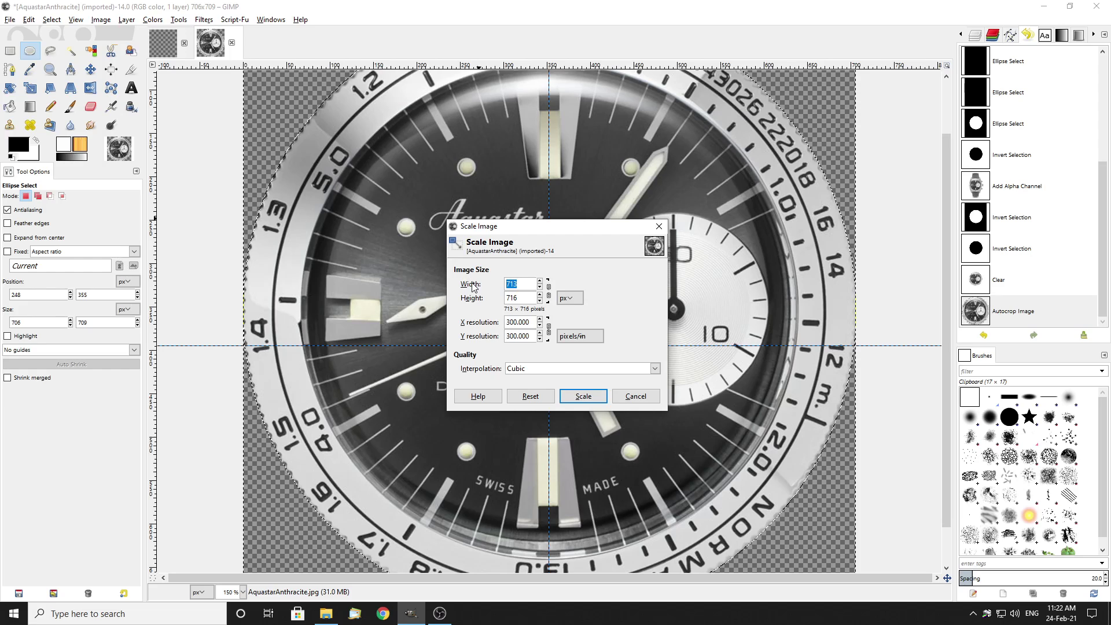
{"action": "type", "text": "2000"}
{"action": "key", "text": "Tab"}
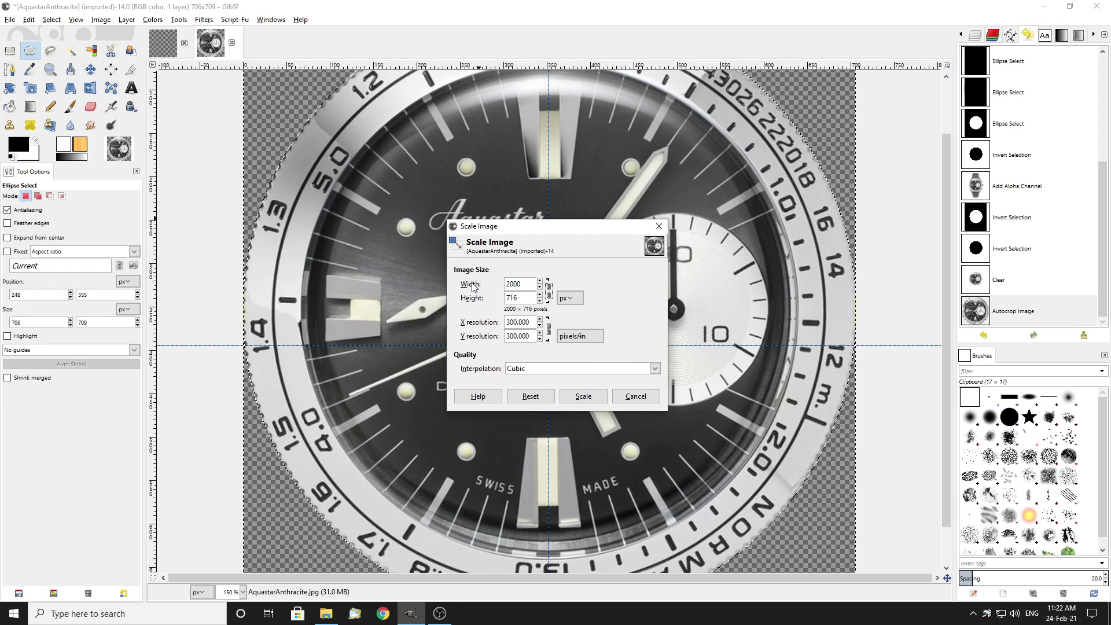
{"action": "double_click", "coordinate": [526, 297]}
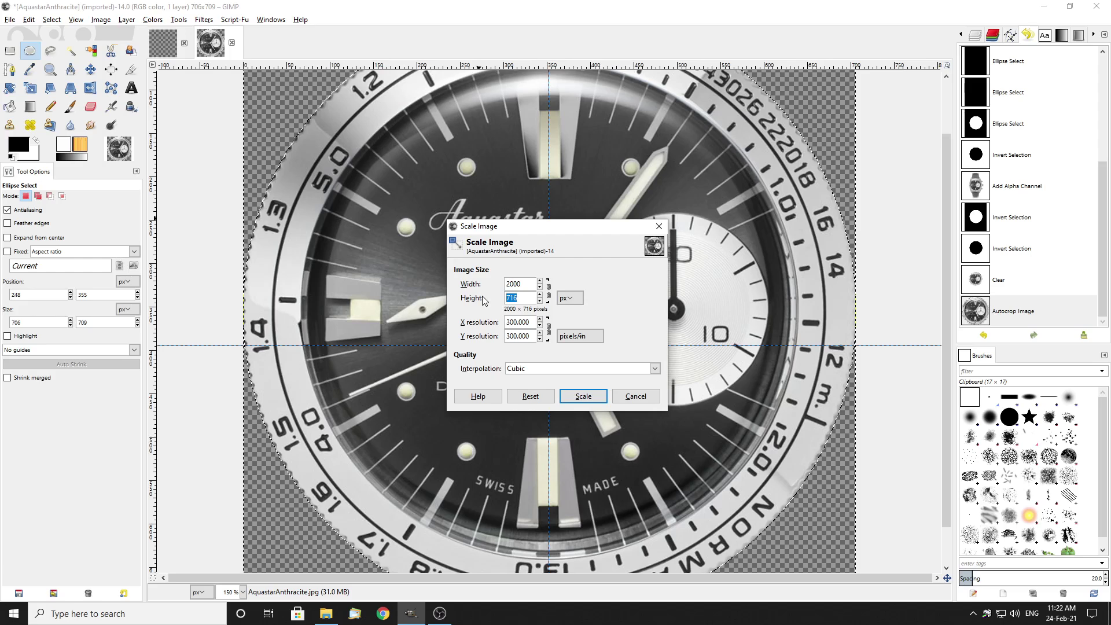
{"action": "type", "text": "2000"}
{"action": "key", "text": "Tab"}
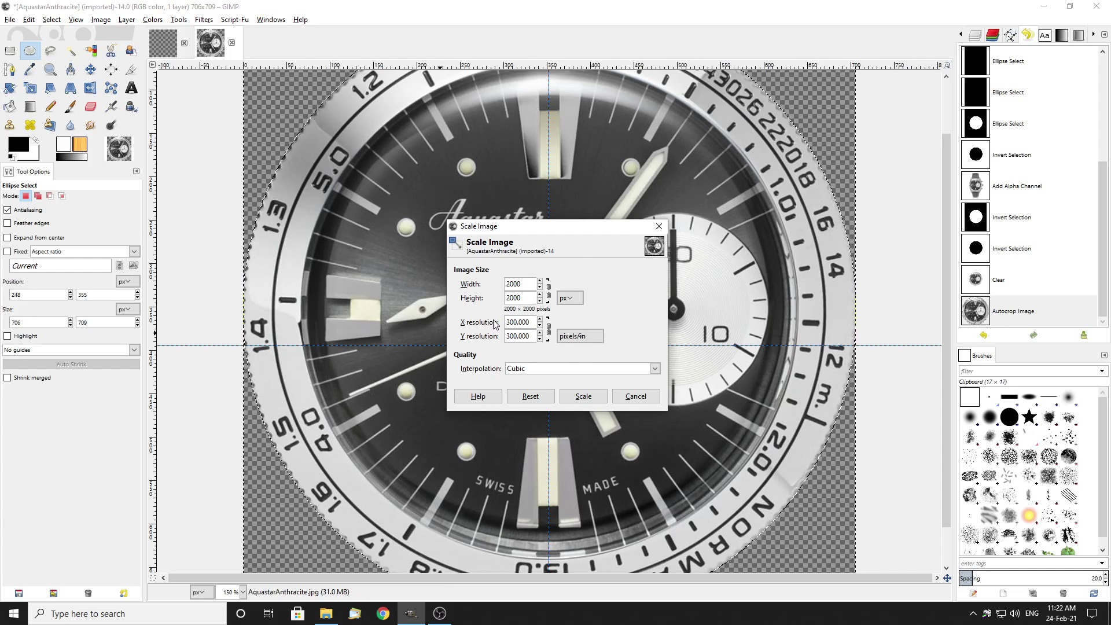
Set the X and Y resolution to 3000 pixels/in and apply the image scaling
{"action": "left_click_drag", "start_coordinate": [531, 320], "coordinate": [462, 322]}
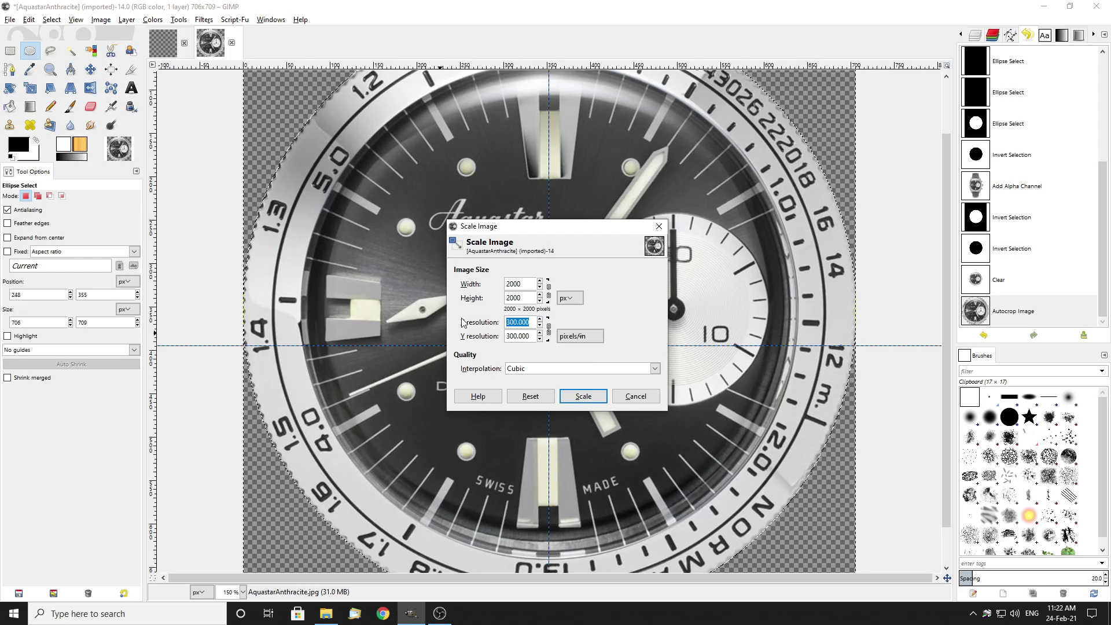
{"action": "type", "text": "3"}
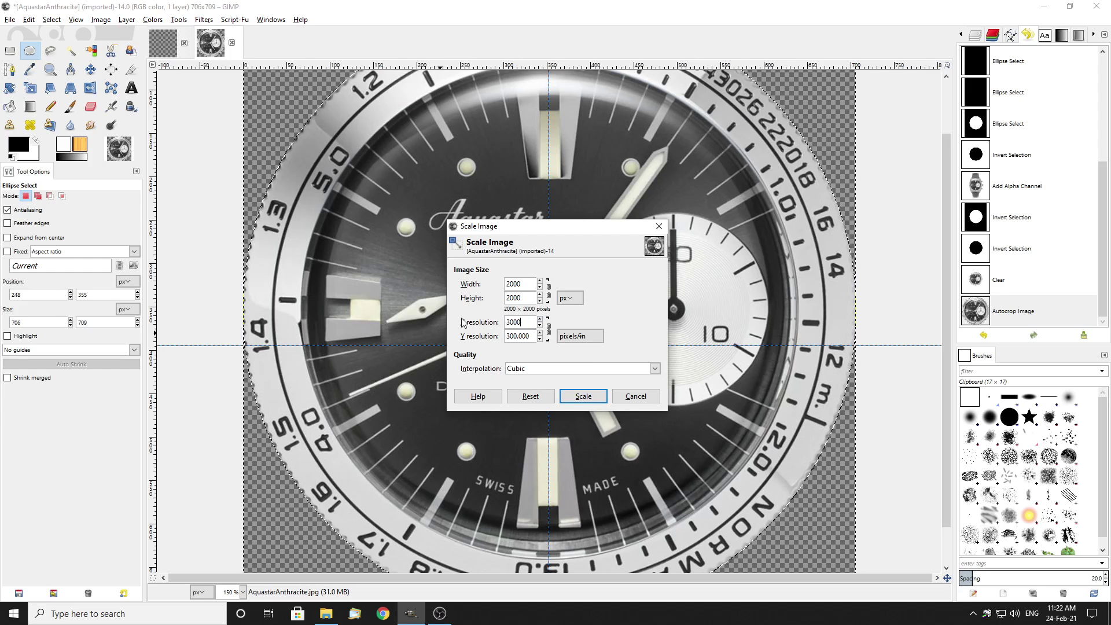
{"action": "type", "text": "000"}
{"action": "key", "text": "Tab"}
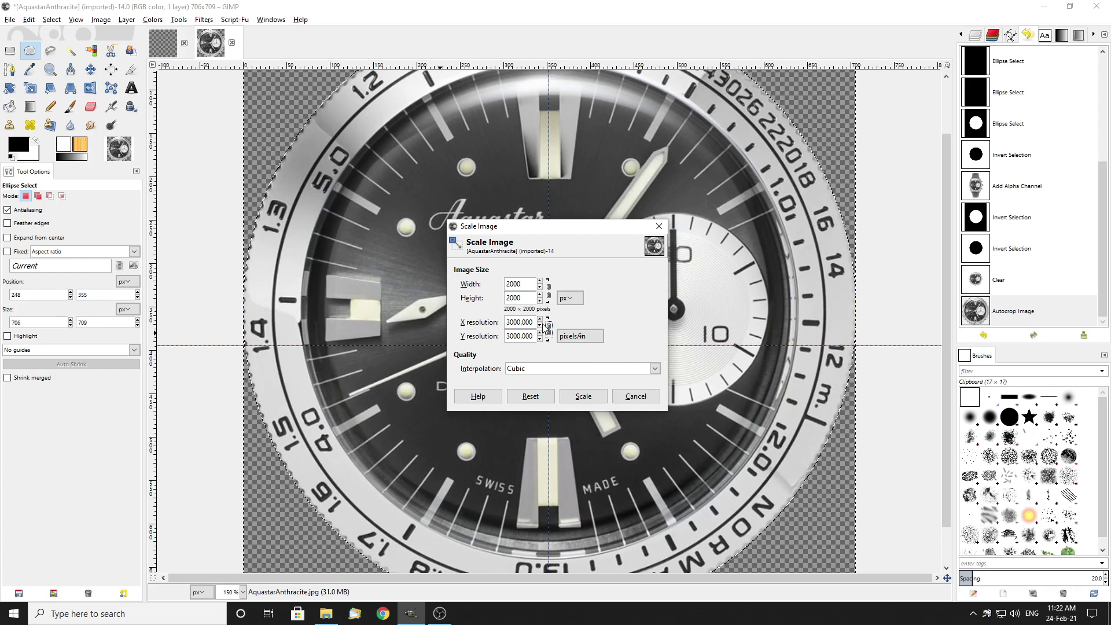
{"action": "left_click", "coordinate": [582, 397]}
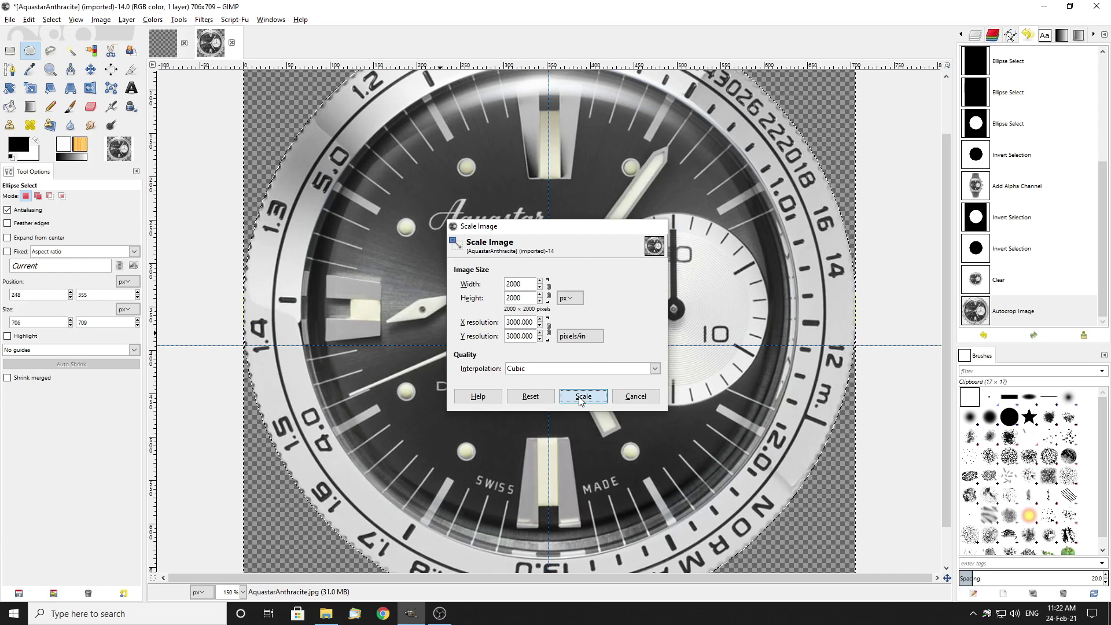
Switch to the Rectangle Select tool and remove the bezel selection from the scaled watch image
{"action": "key", "text": "minus"}
{"action": "key", "text": "minus"}
{"action": "key", "text": "minus"}
{"action": "key", "text": "minus"}
{"action": "key", "text": "minus"}
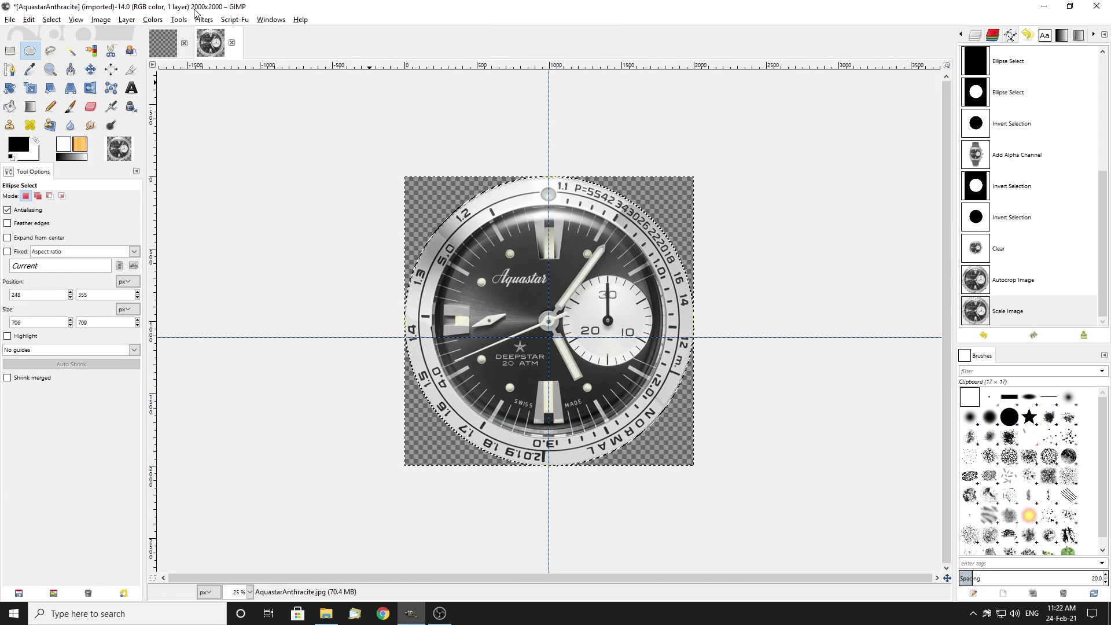
{"action": "left_click", "coordinate": [10, 50]}
{"action": "left_click", "coordinate": [325, 264]}
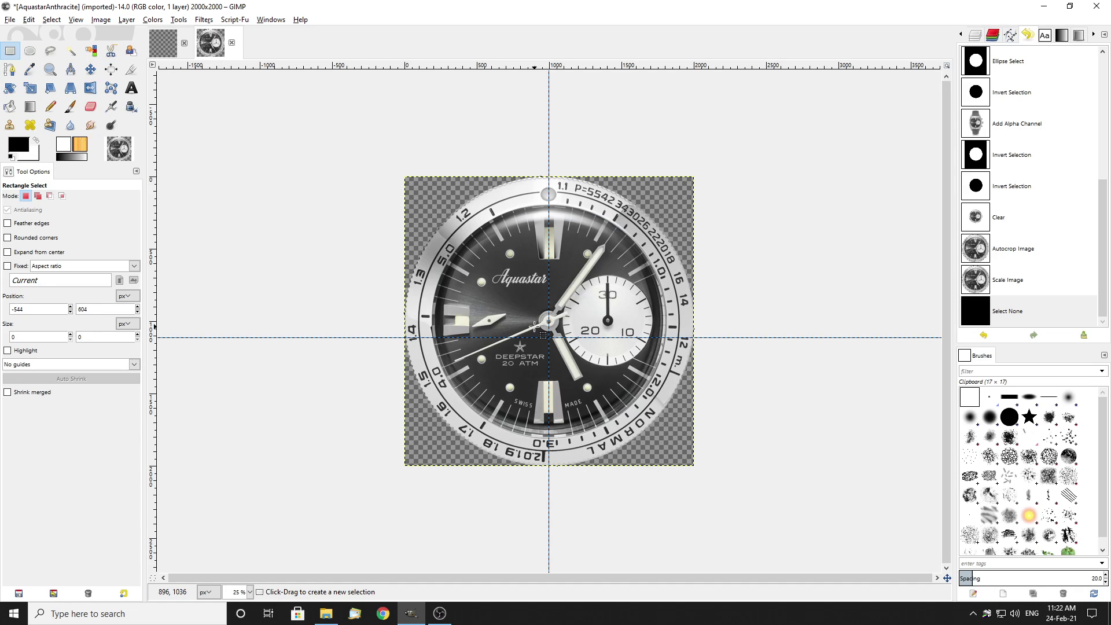
Start exporting the watch image and name the export file Base Image.png
{"action": "right_click", "coordinate": [509, 264]}
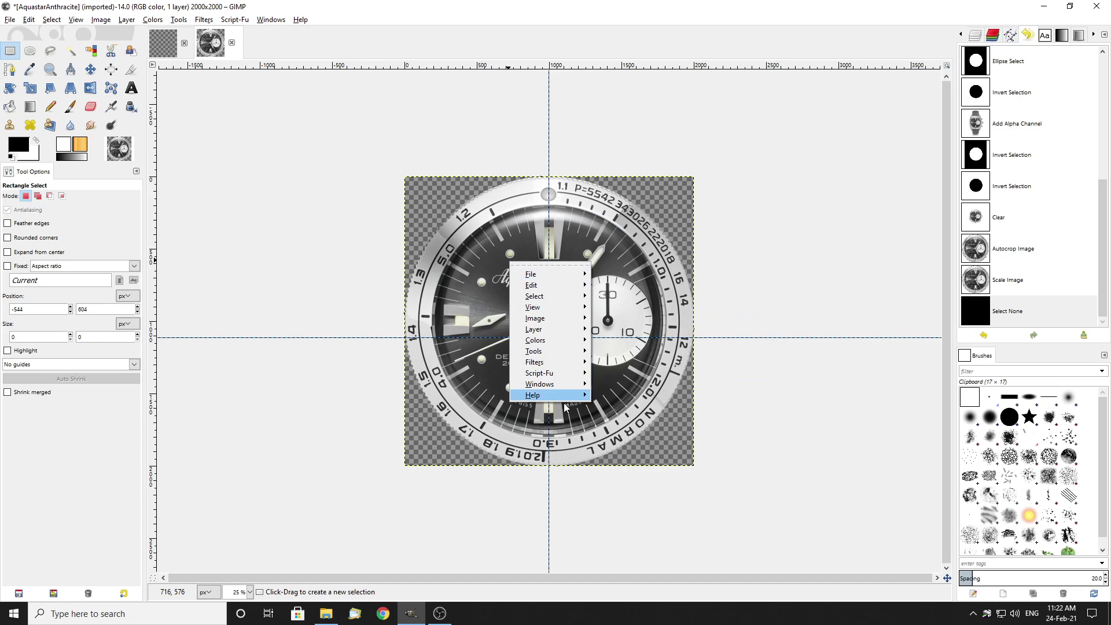
{"action": "mouse_move", "coordinate": [550, 273]}
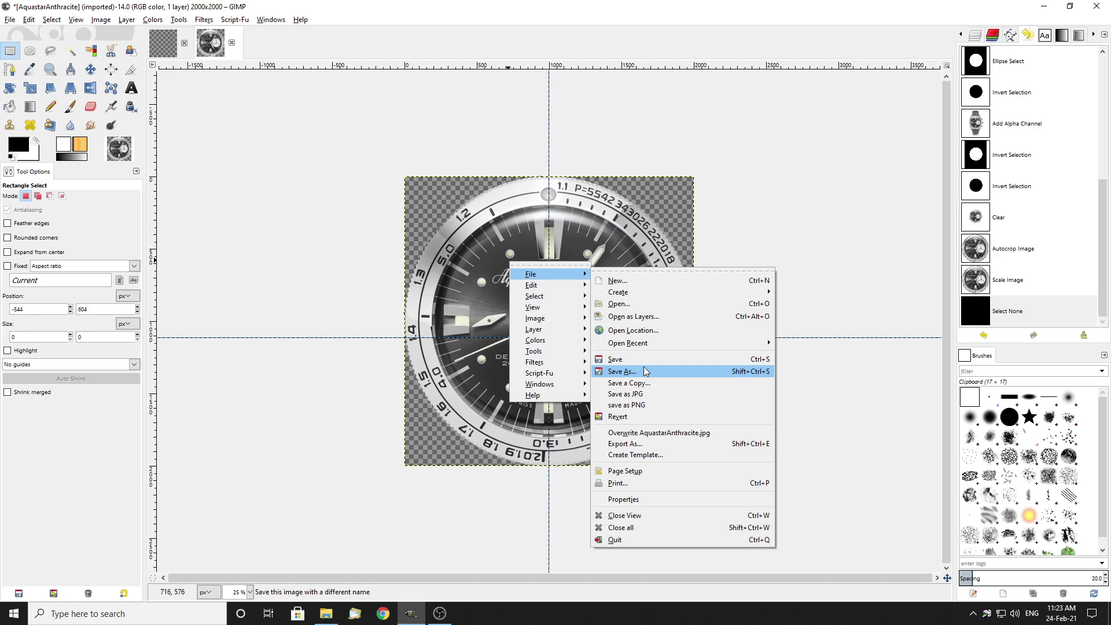
{"action": "left_click", "coordinate": [650, 443]}
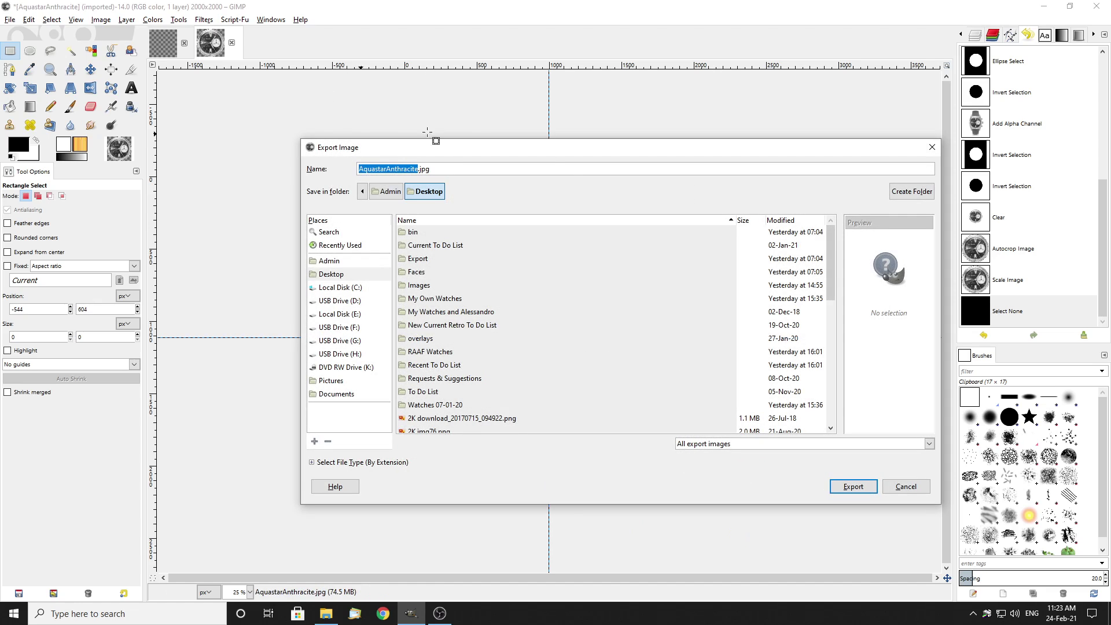
{"action": "left_click", "coordinate": [418, 169]}
{"action": "key", "text": "BackSpace"}
{"action": "key", "text": "BackSpace"}
{"action": "key", "text": "BackSpace"}
{"action": "key", "text": "BackSpace"}
{"action": "key", "text": "BackSpace"}
{"action": "key", "text": "BackSpace"}
{"action": "key", "text": "BackSpace"}
{"action": "key", "text": "BackSpace"}
{"action": "key", "text": "BackSpace"}
{"action": "key", "text": "BackSpace"}
{"action": "key", "text": "BackSpace"}
{"action": "key", "text": "BackSpace"}
{"action": "key", "text": "BackSpace"}
{"action": "key", "text": "BackSpace"}
{"action": "key", "text": "BackSpace"}
{"action": "key", "text": "BackSpace"}
{"action": "key", "text": "BackSpace"}
{"action": "key", "text": "BackSpace"}
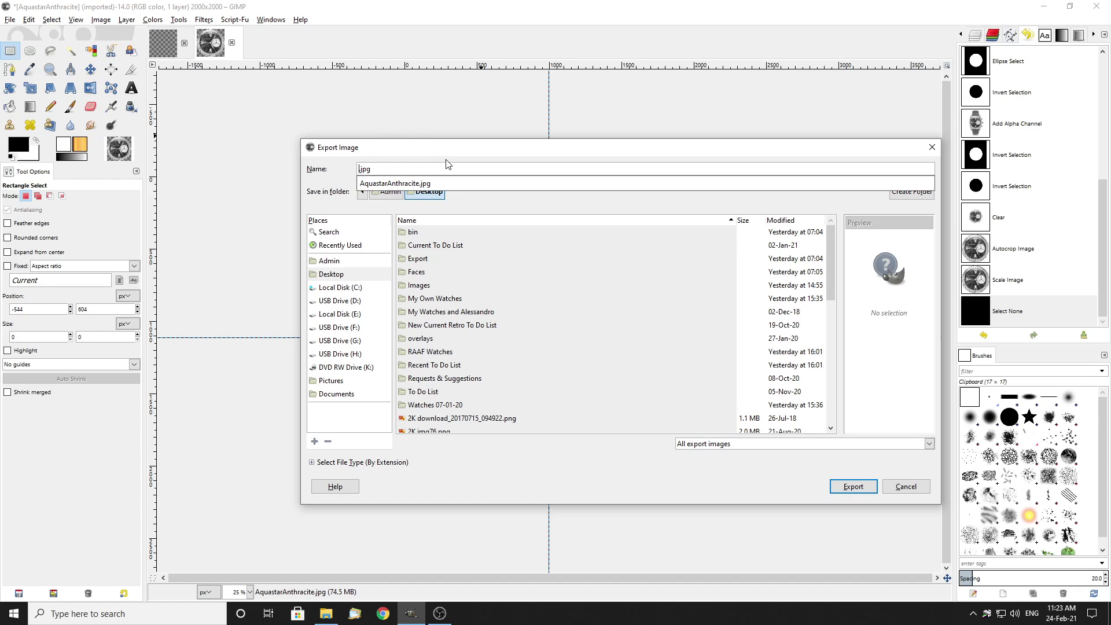
{"action": "type", "text": "Base Image"}
{"action": "key", "text": "Escape"}
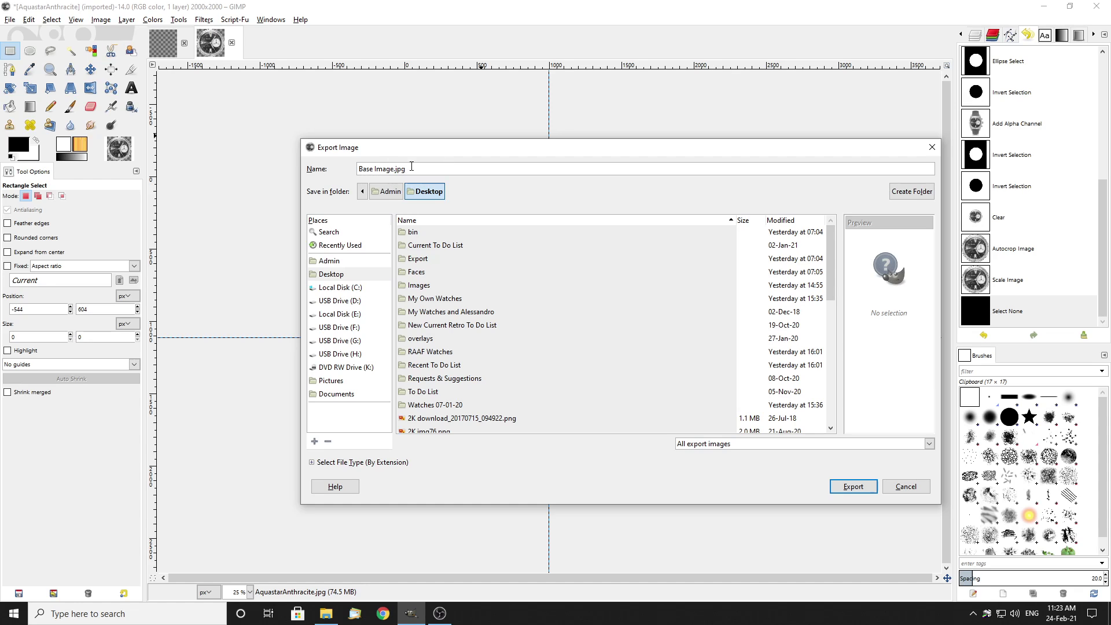
{"action": "key", "text": "BackSpace"}
{"action": "key", "text": "BackSpace"}
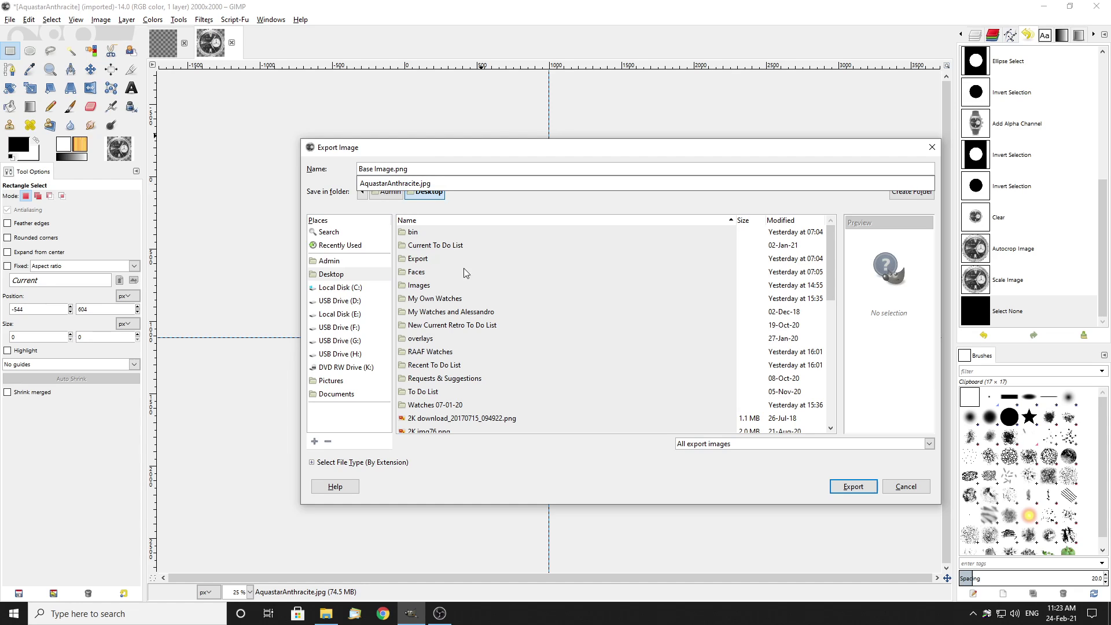
Export Base Image.png to the Desktop, replacing the existing file of that name
{"action": "left_click", "coordinate": [340, 279]}
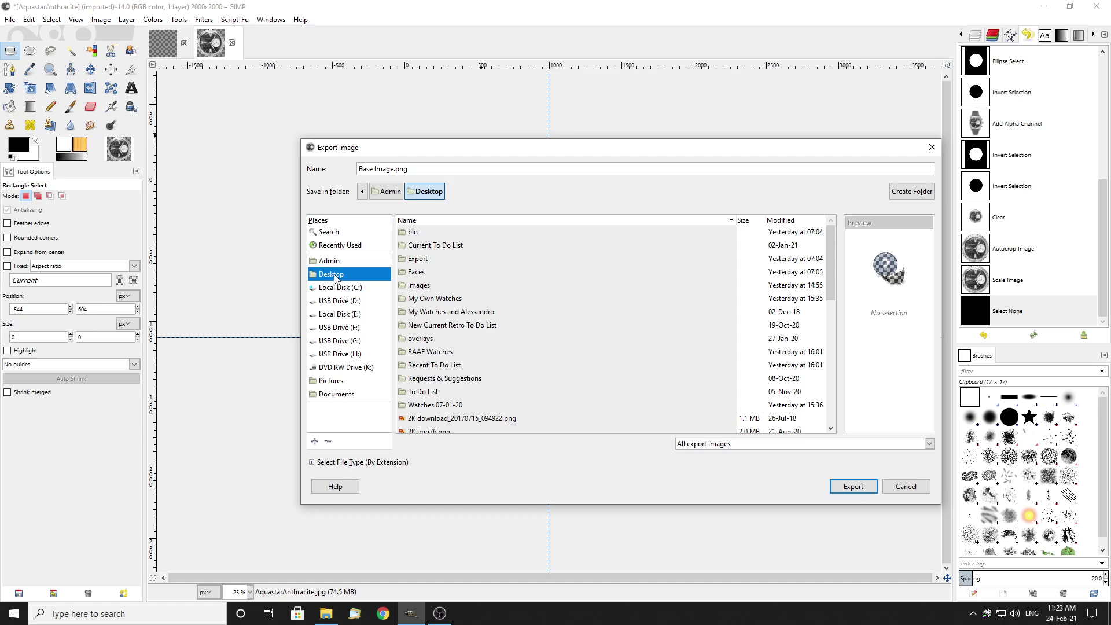
{"action": "left_click", "coordinate": [847, 487]}
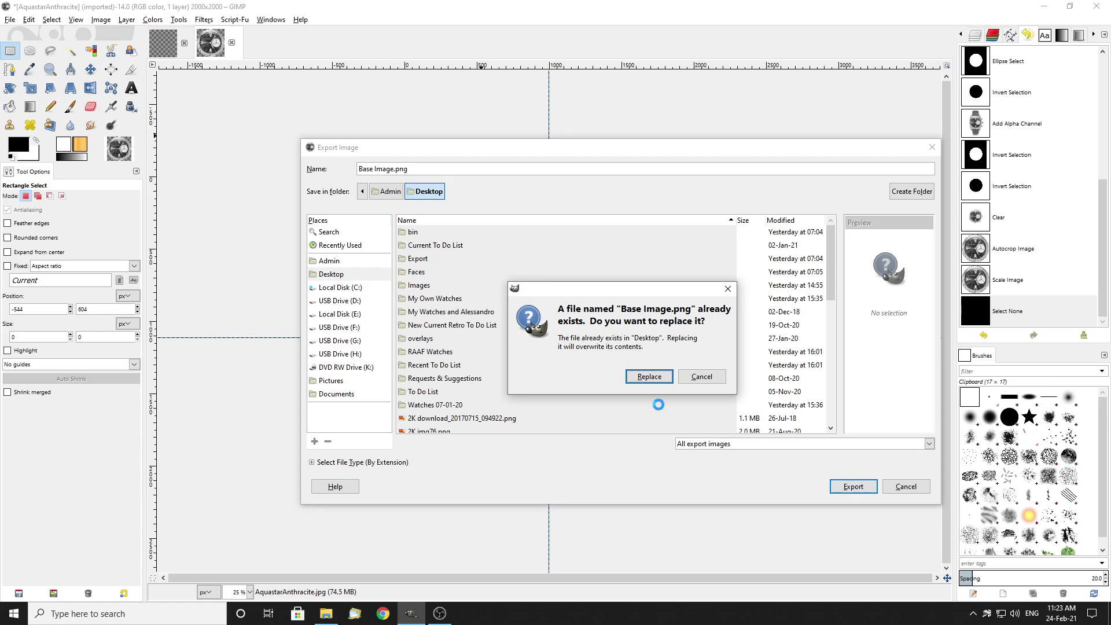
{"action": "left_click", "coordinate": [648, 375]}
{"action": "left_click", "coordinate": [568, 414]}
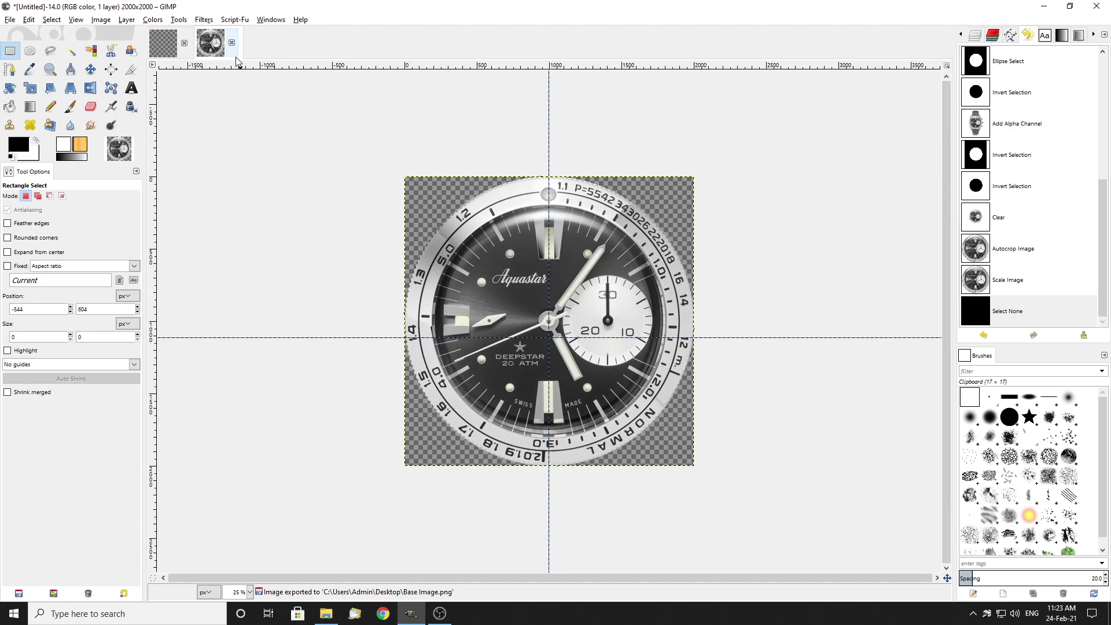
{"action": "left_click", "coordinate": [348, 115]}
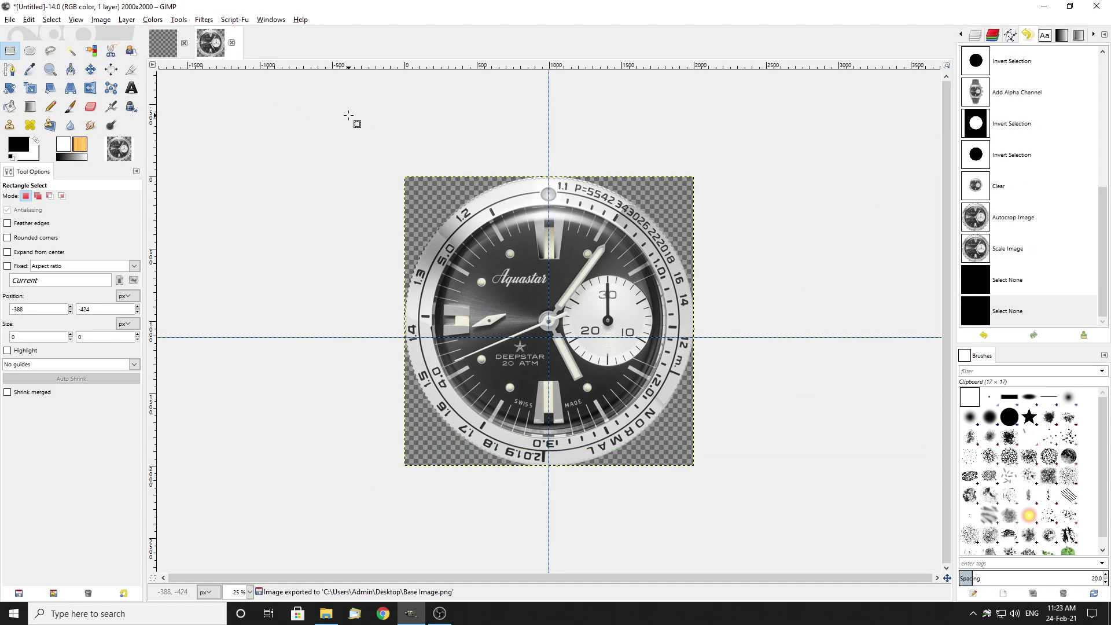
{"action": "right_click", "coordinate": [514, 289]}
{"action": "mouse_move", "coordinate": [556, 299]}
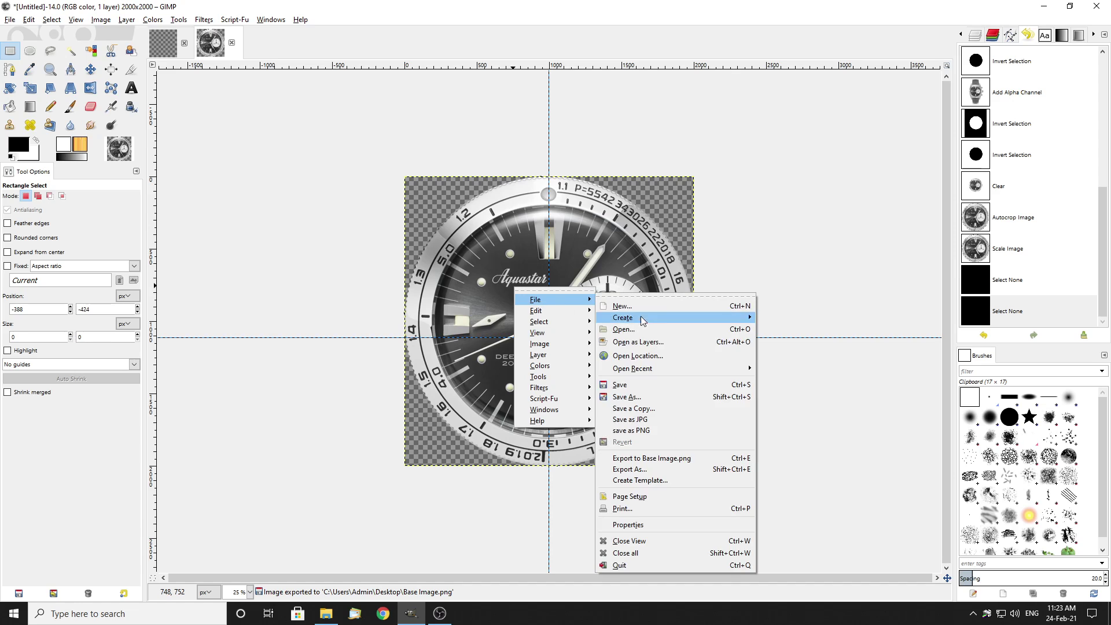
{"action": "left_click", "coordinate": [624, 397]}
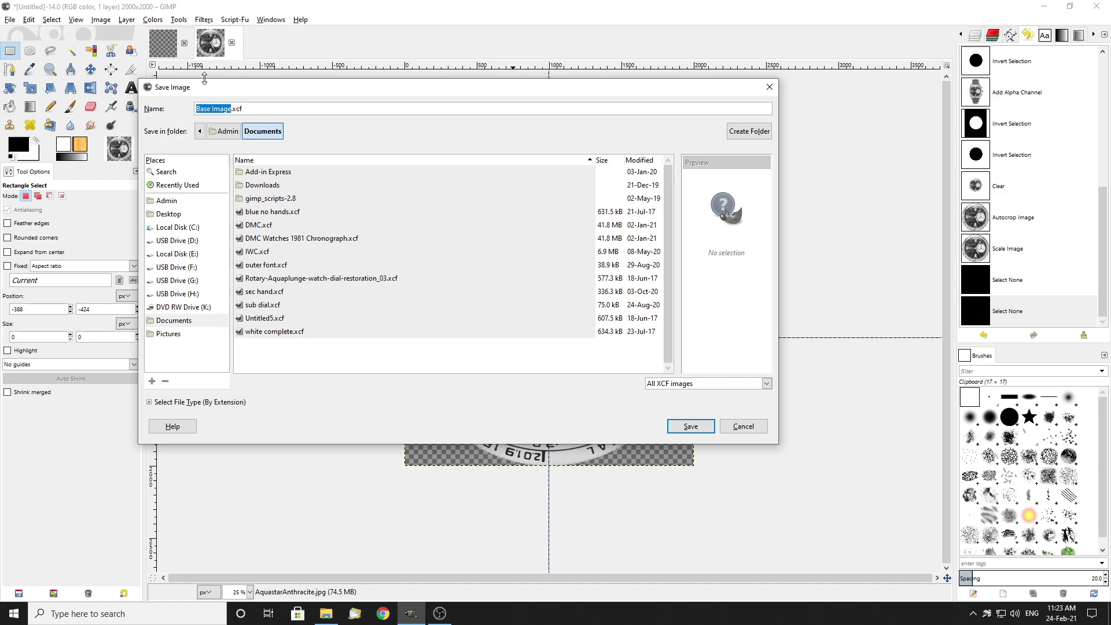
{"action": "left_click", "coordinate": [250, 108]}
{"action": "left_click", "coordinate": [974, 36]}
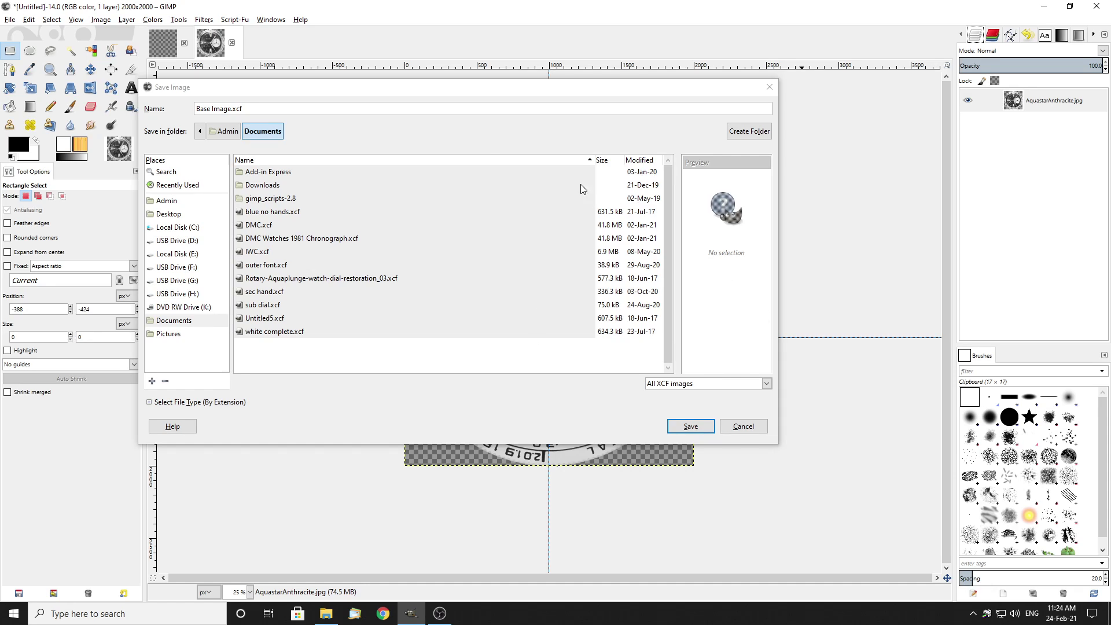
{"action": "left_click", "coordinate": [254, 109]}
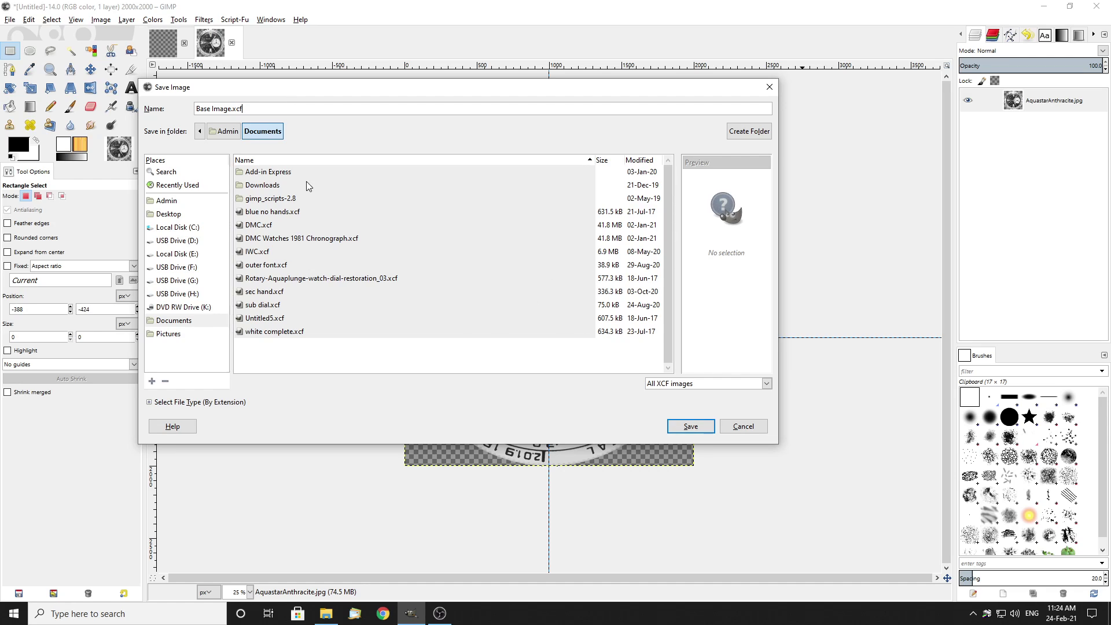
{"action": "left_click", "coordinate": [168, 214]}
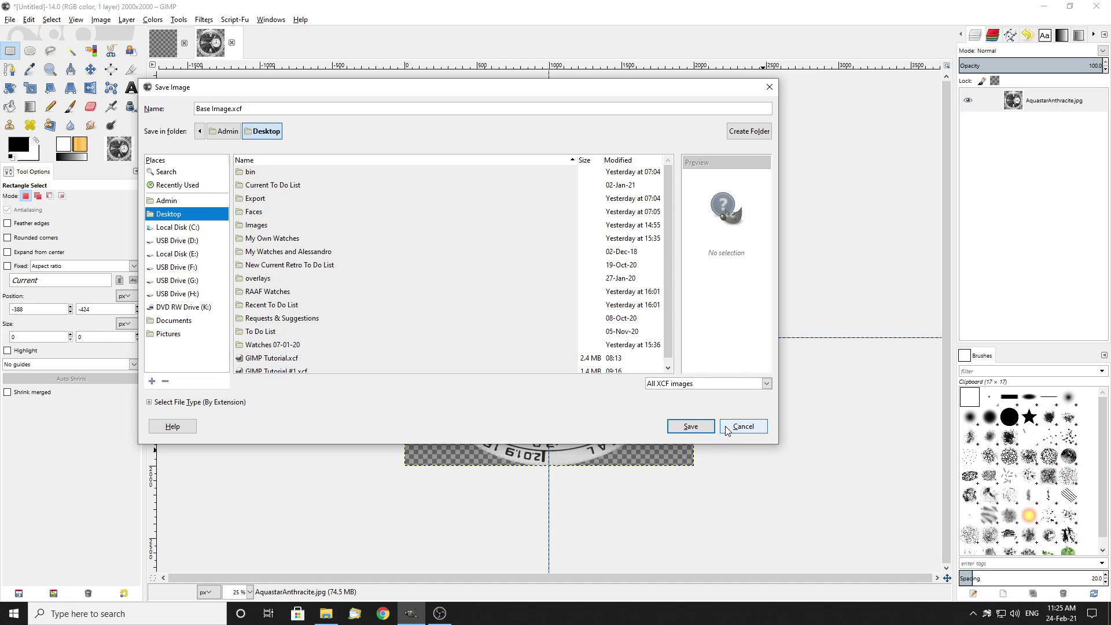
{"action": "left_click", "coordinate": [745, 426]}
{"action": "right_click", "coordinate": [469, 284]}
{"action": "mouse_move", "coordinate": [489, 288]}
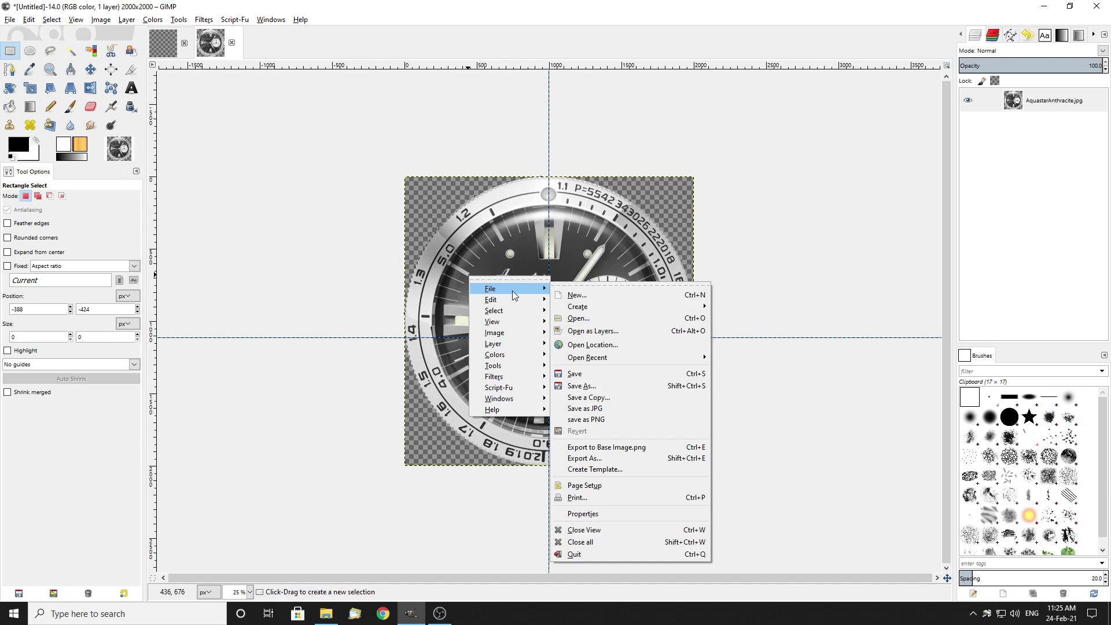
{"action": "left_click", "coordinate": [583, 385]}
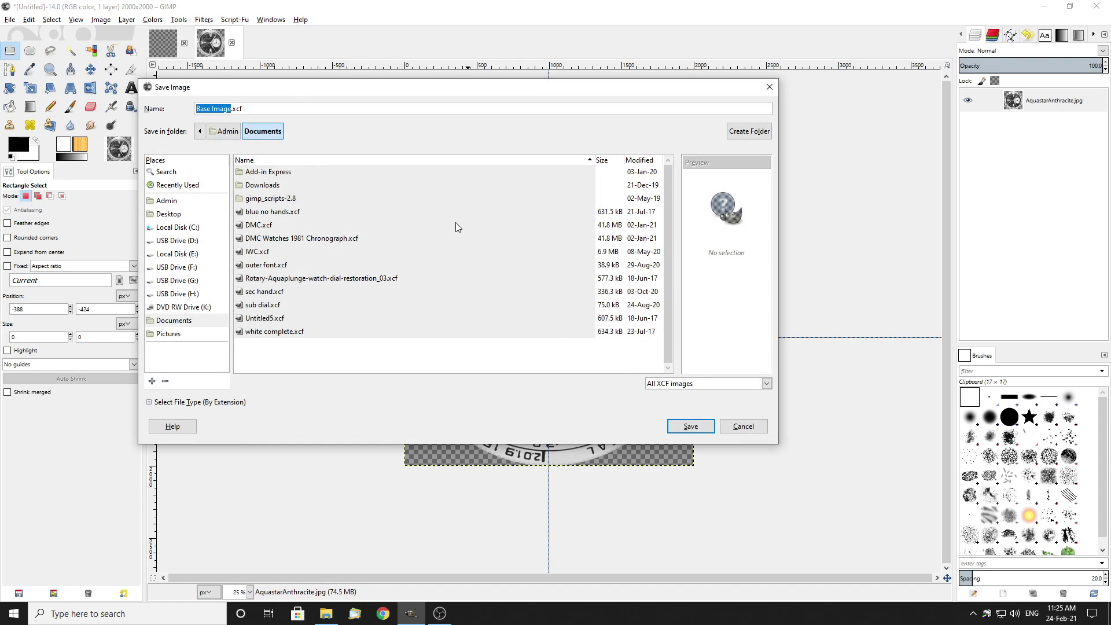
{"action": "left_click", "coordinate": [743, 425]}
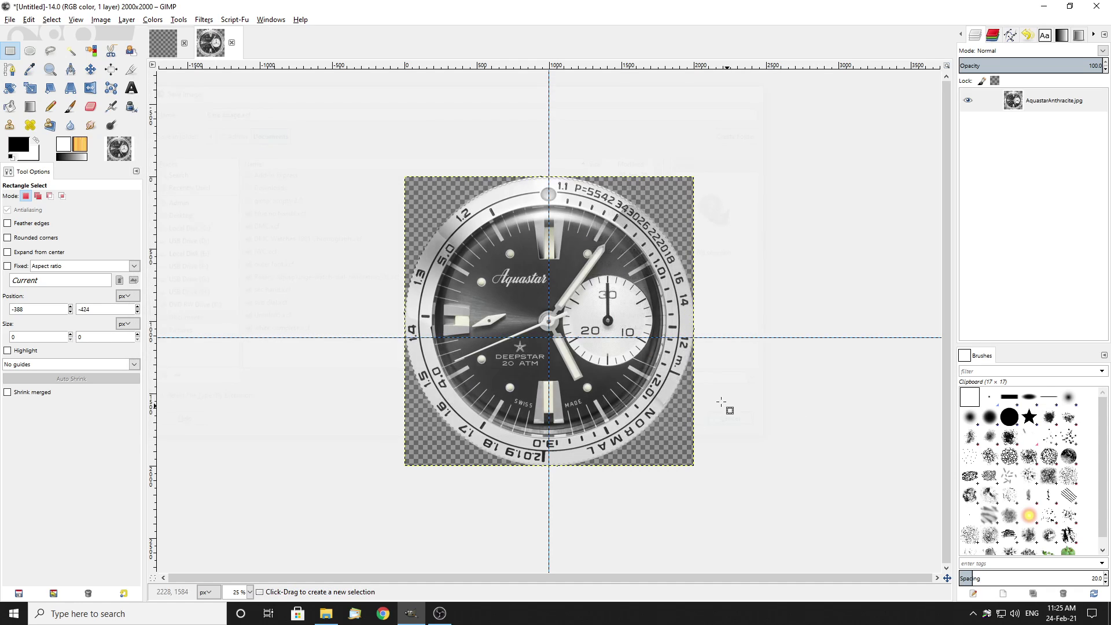
Close the exported watch image and discard its unsaved changes
{"action": "left_click", "coordinate": [232, 43]}
{"action": "left_click", "coordinate": [560, 368]}
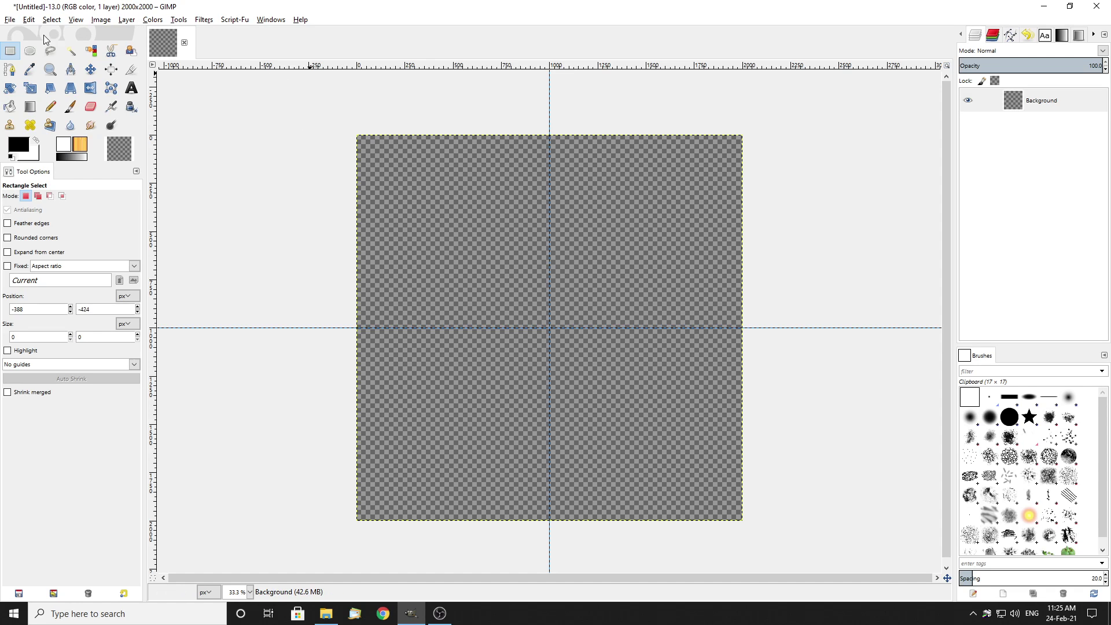
Open Base Image.png from the Desktop as a new image
{"action": "left_click", "coordinate": [10, 19]}
{"action": "left_click", "coordinate": [28, 57]}
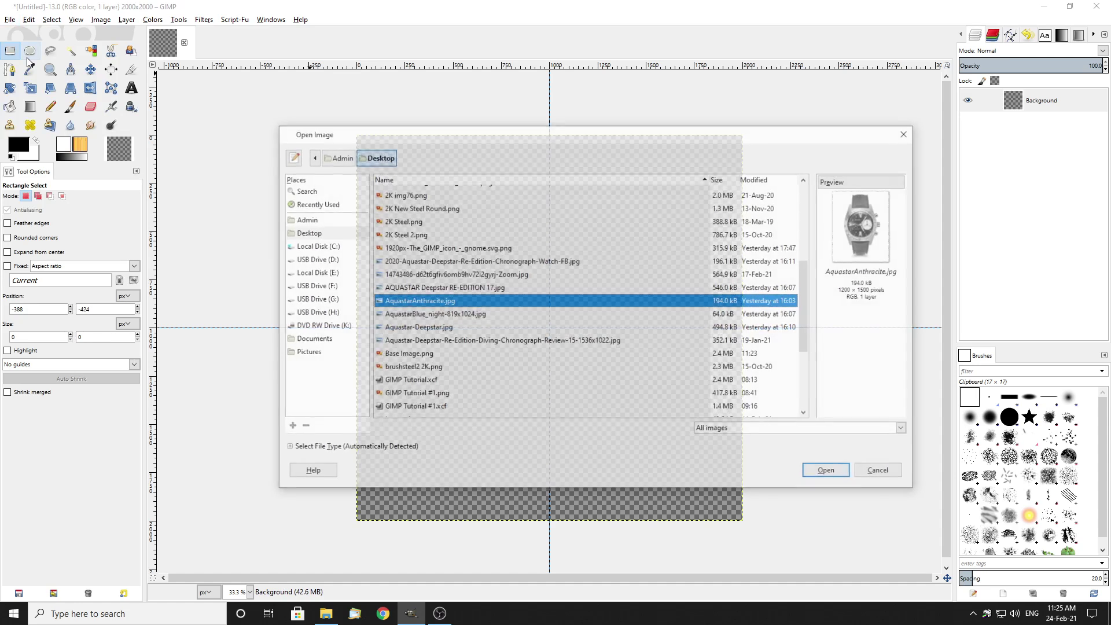
{"action": "left_click", "coordinate": [331, 204]}
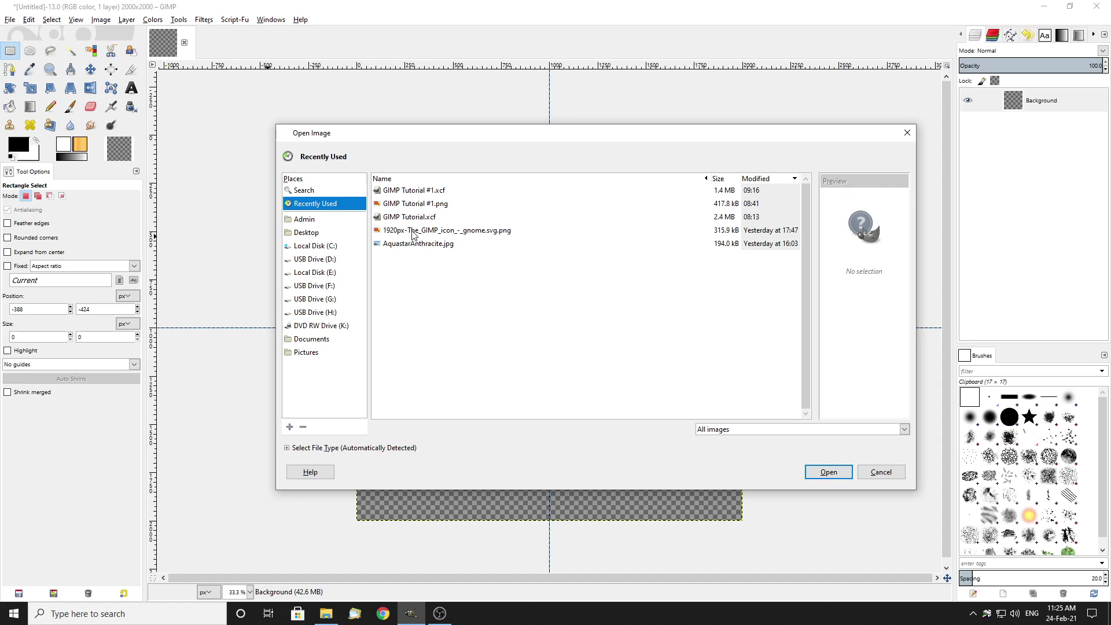
{"action": "left_click", "coordinate": [303, 234]}
{"action": "scroll", "coordinate": [432, 374], "scroll_direction": "down", "scroll_amount": 7}
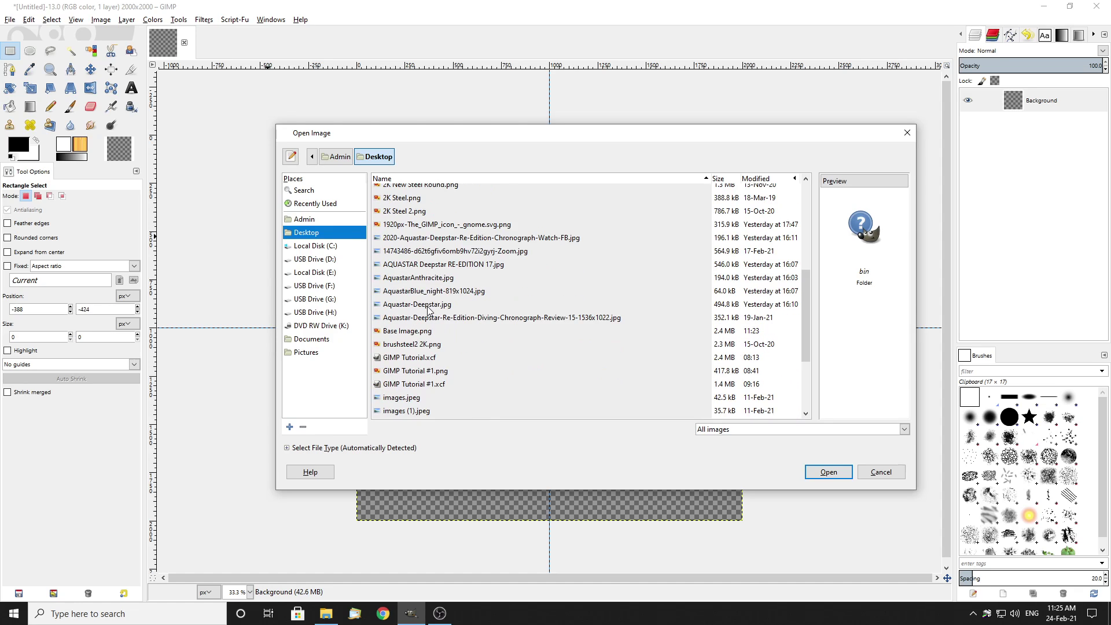
{"action": "left_click", "coordinate": [393, 331]}
{"action": "left_click", "coordinate": [832, 472]}
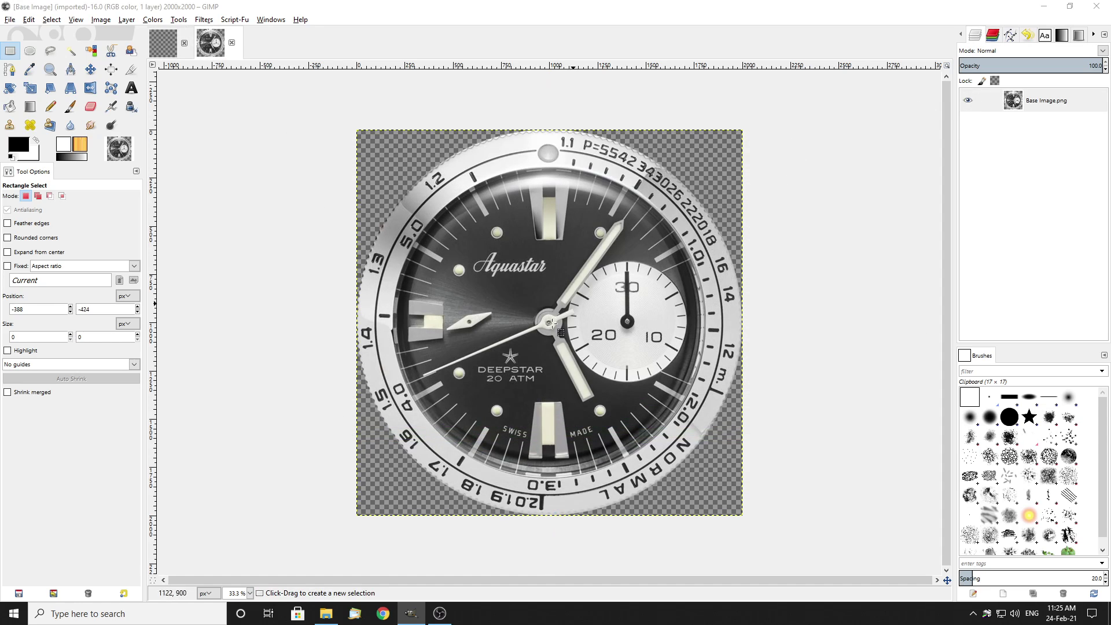
Add a horizontal guide by percent through the centre of the watch image
{"action": "left_click", "coordinate": [100, 19]}
{"action": "mouse_move", "coordinate": [123, 218]}
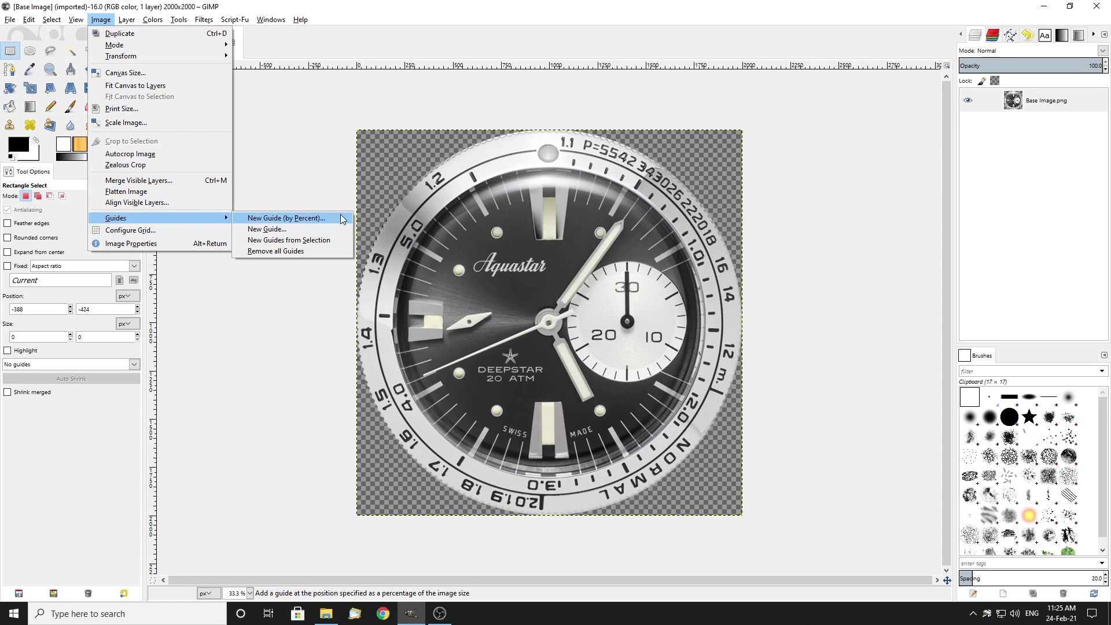
{"action": "left_click", "coordinate": [298, 219]}
{"action": "left_click", "coordinate": [584, 369]}
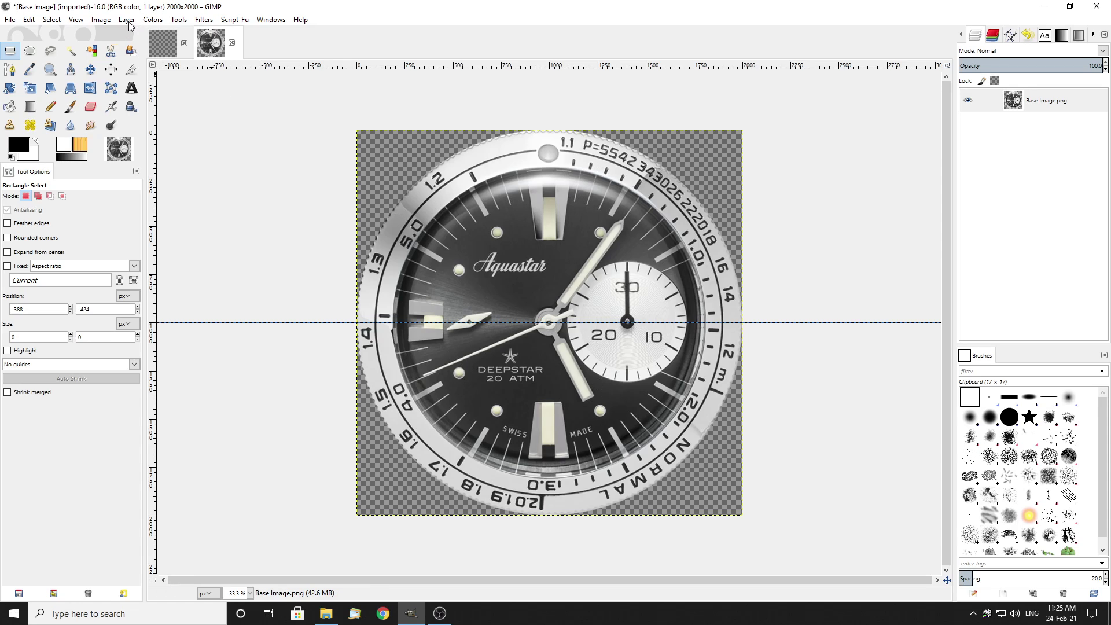
Add a vertical guide at 50 percent of the watch image's width
{"action": "left_click", "coordinate": [101, 21]}
{"action": "mouse_move", "coordinate": [144, 218]}
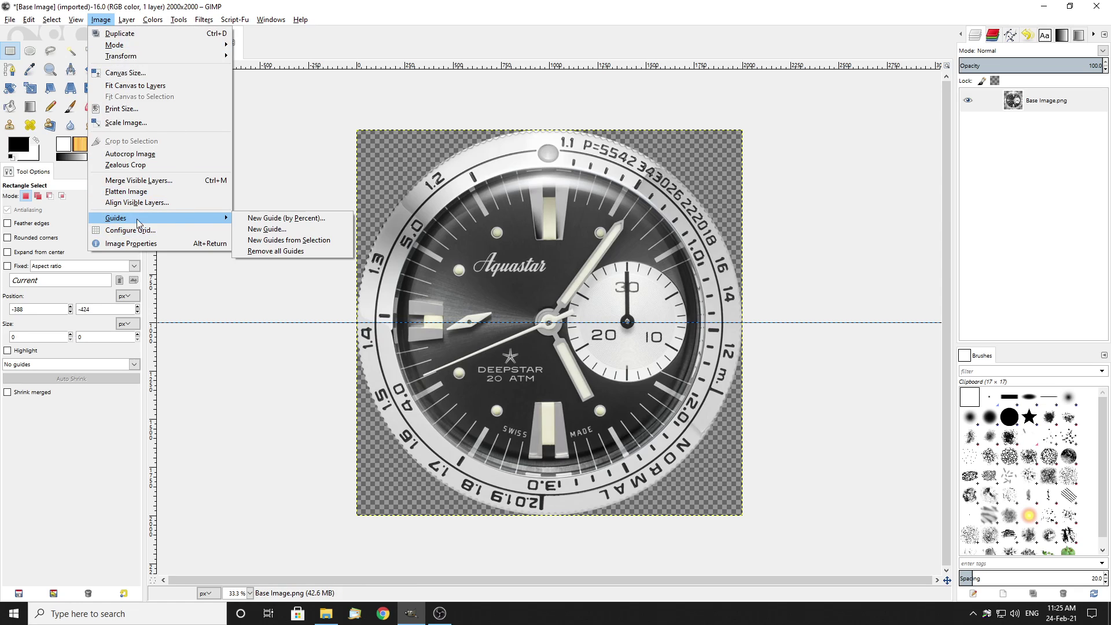
{"action": "left_click", "coordinate": [267, 223]}
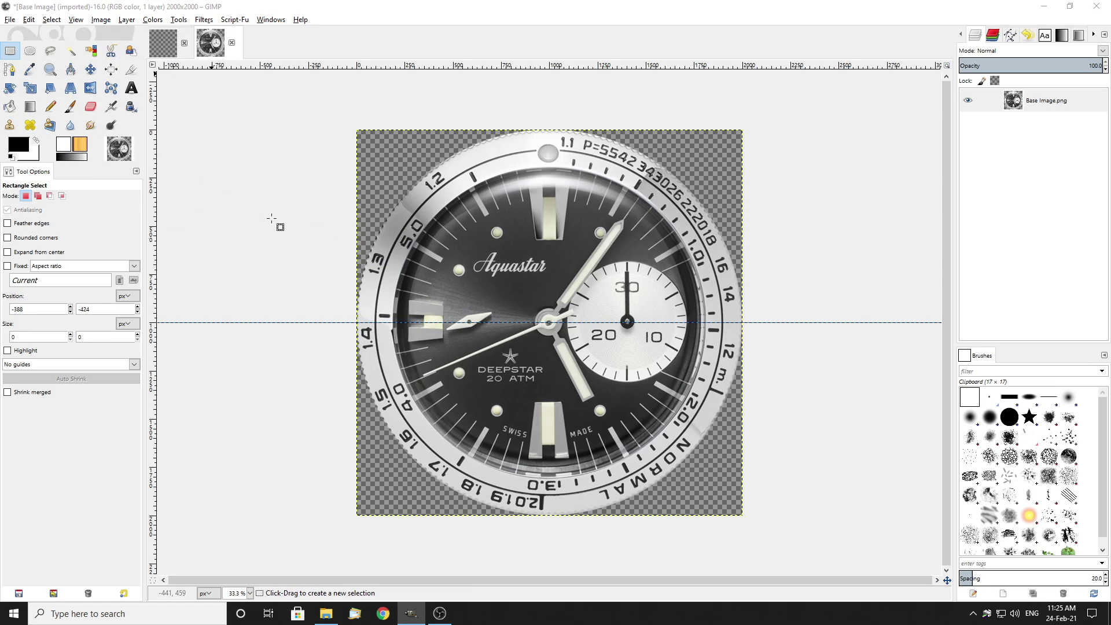
{"action": "left_click", "coordinate": [557, 293]}
{"action": "left_click", "coordinate": [553, 317]}
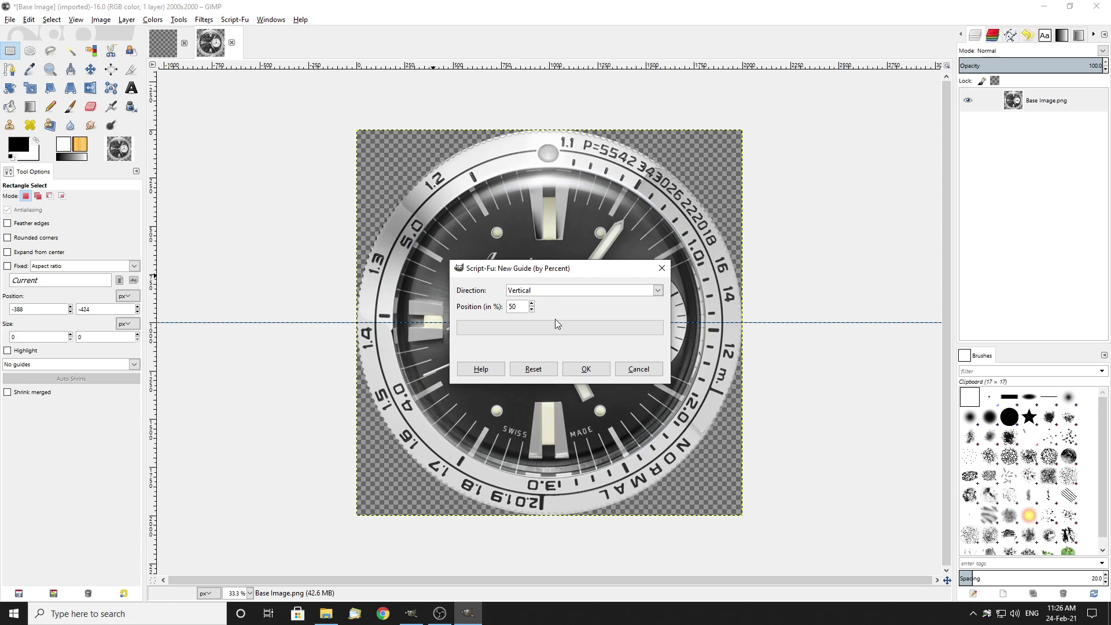
{"action": "left_click", "coordinate": [586, 369]}
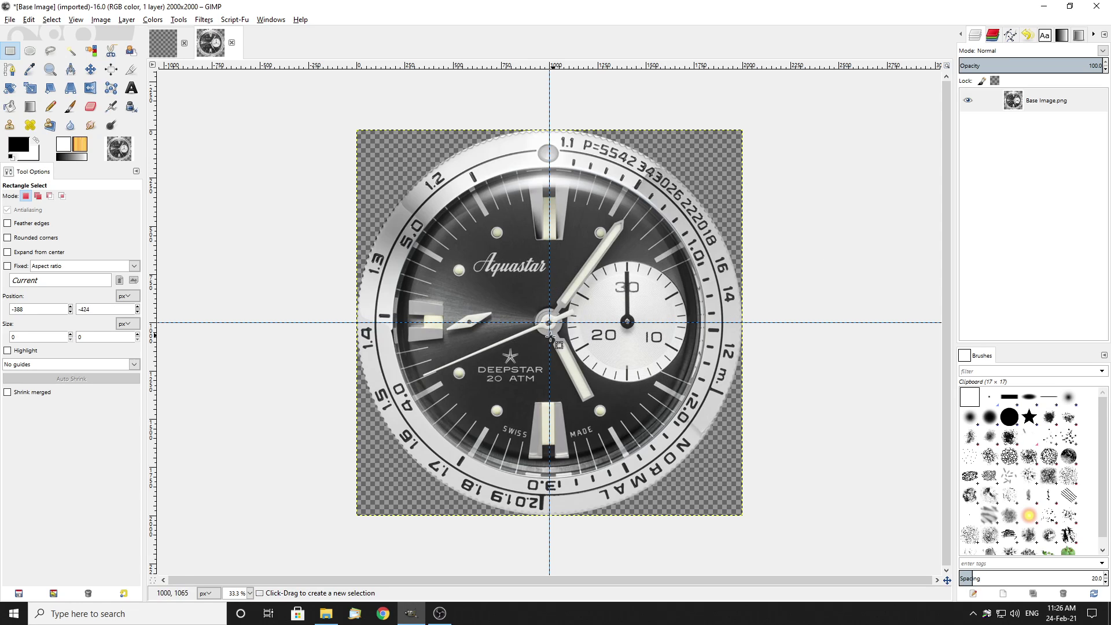
Toggle the watch layer off and on, and add a transparent 2000 × 2000 px layer above it
{"action": "left_click", "coordinate": [969, 101]}
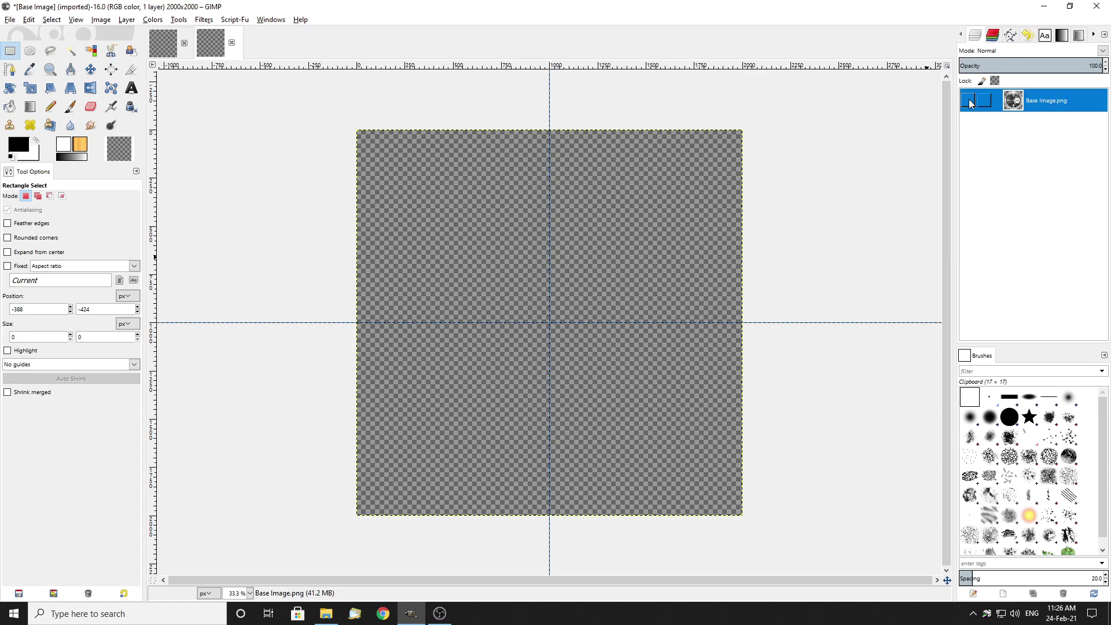
{"action": "left_click", "coordinate": [969, 102]}
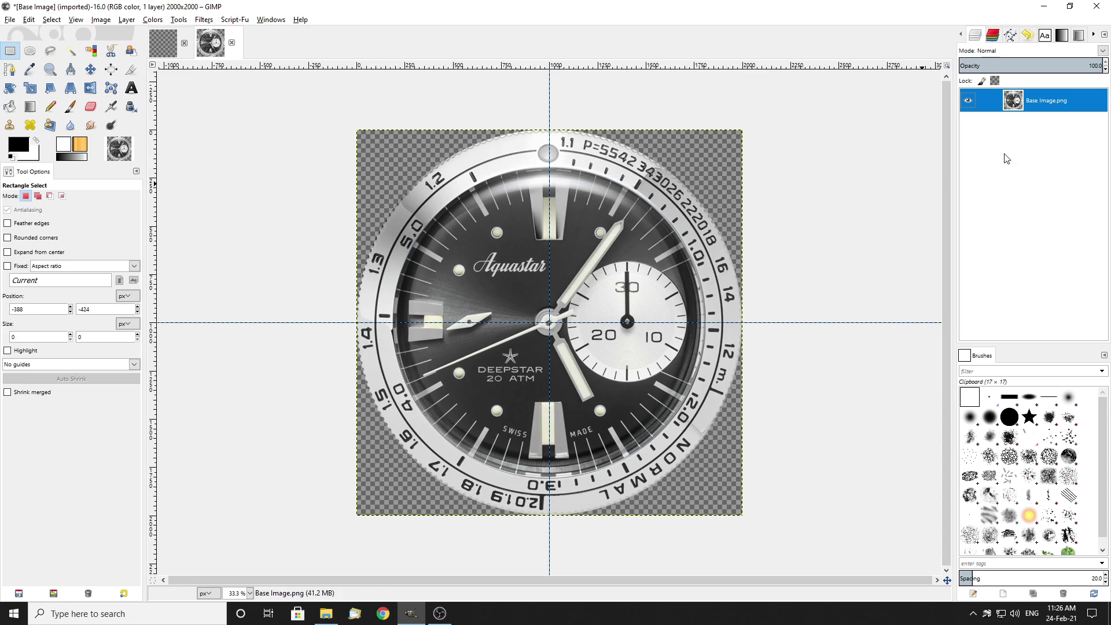
{"action": "right_click", "coordinate": [1044, 107]}
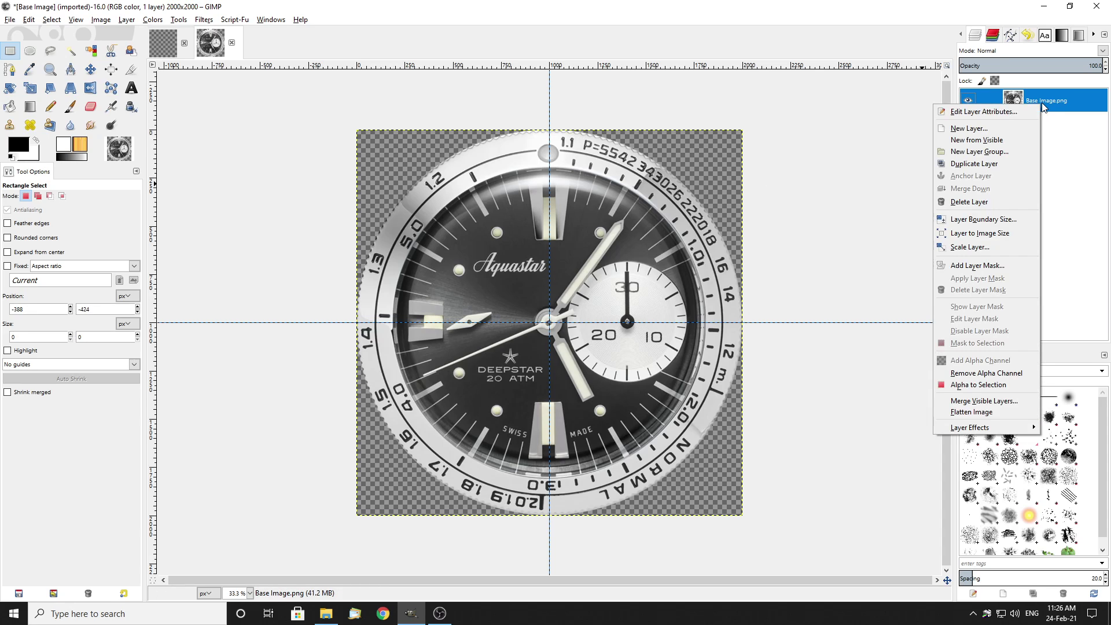
{"action": "left_click", "coordinate": [969, 130]}
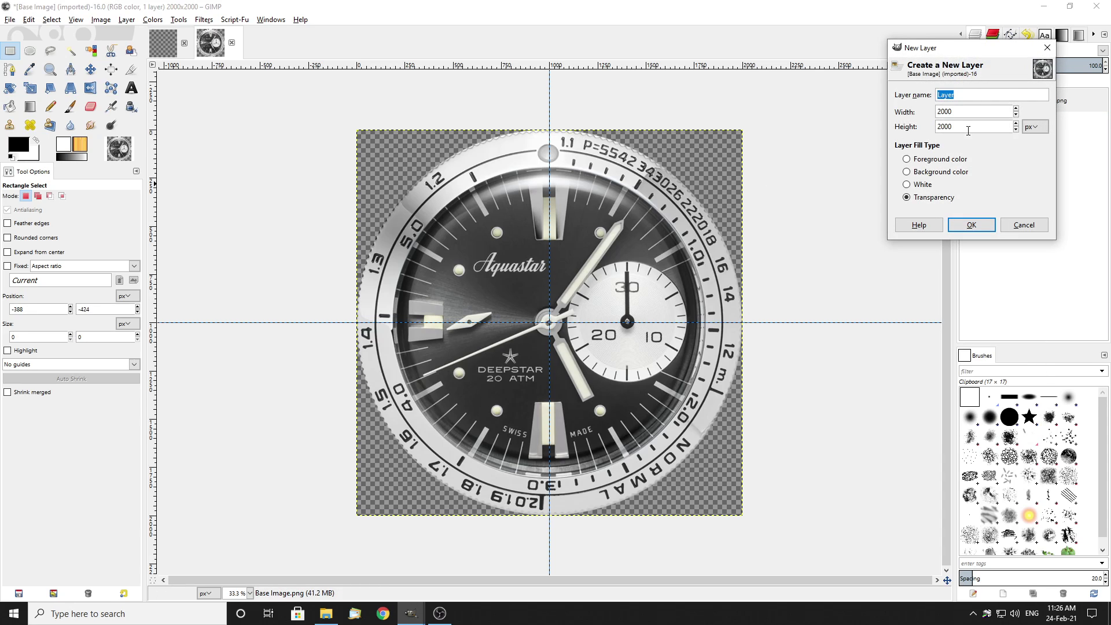
{"action": "left_click", "coordinate": [973, 225]}
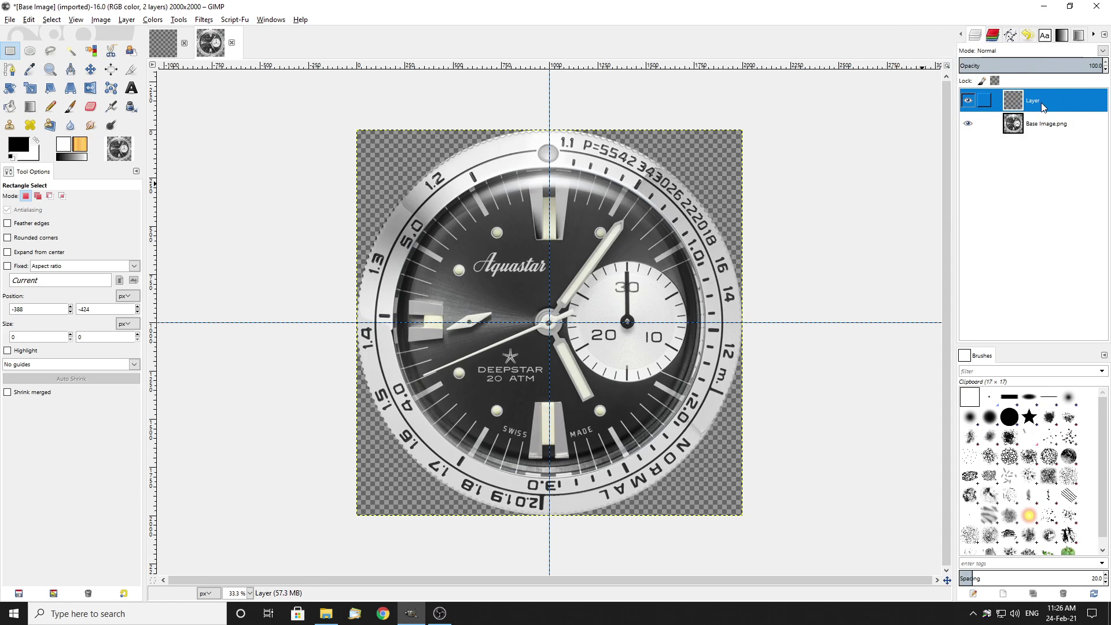
Fill a rectangular selection of about 1041 × 876 px over the dial with white on the new layer, and clear the selection
{"action": "left_click", "coordinate": [9, 53]}
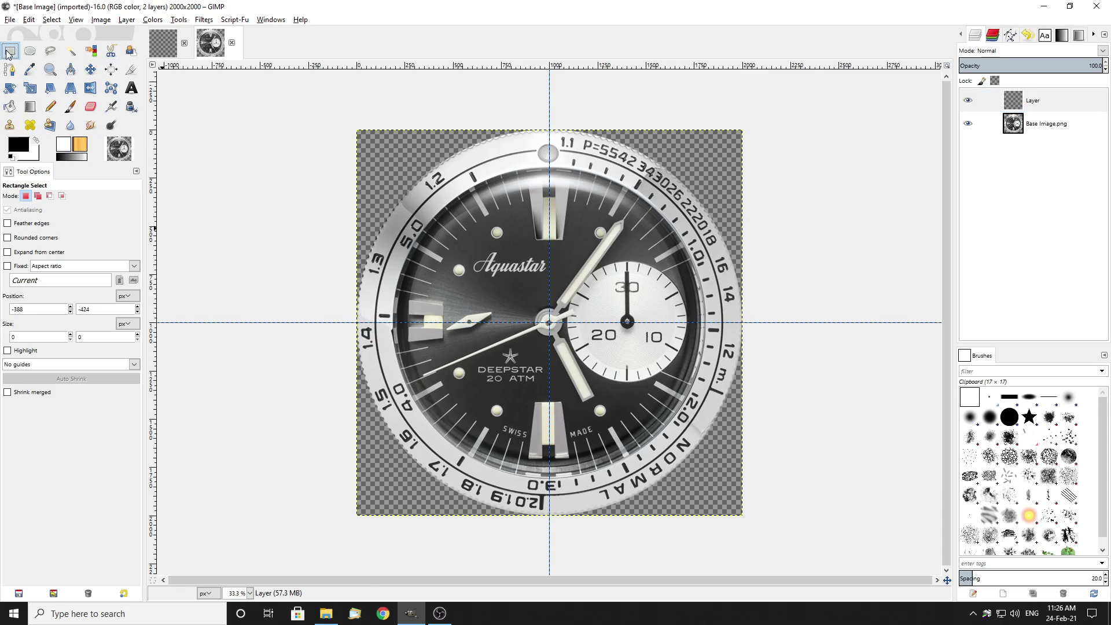
{"action": "left_click_drag", "start_coordinate": [481, 247], "coordinate": [682, 415]}
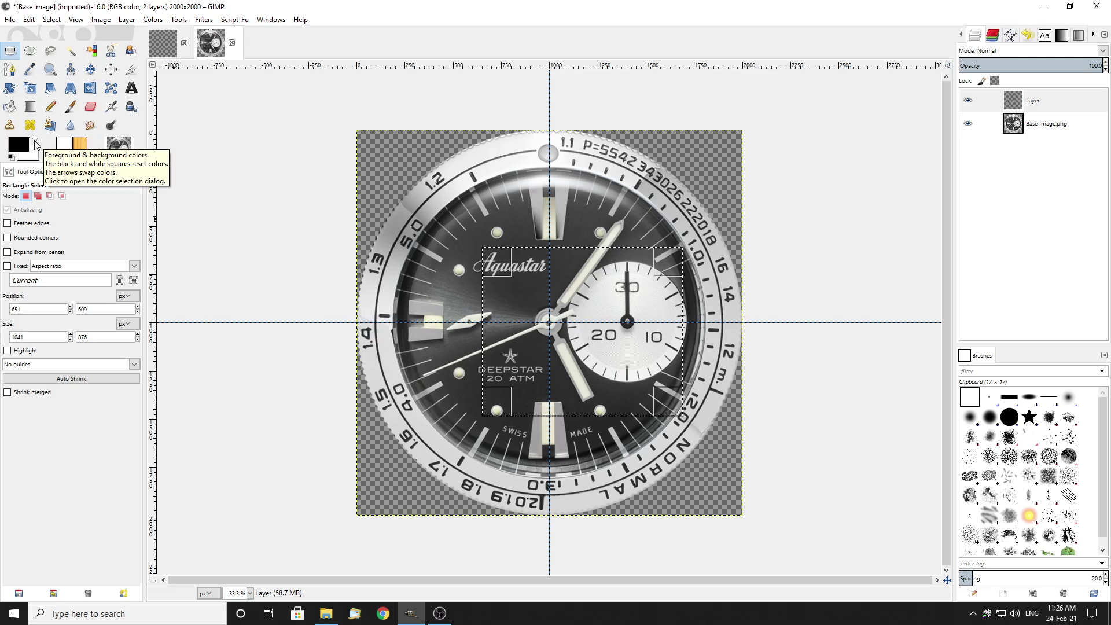
{"action": "key", "text": "ctrl+period"}
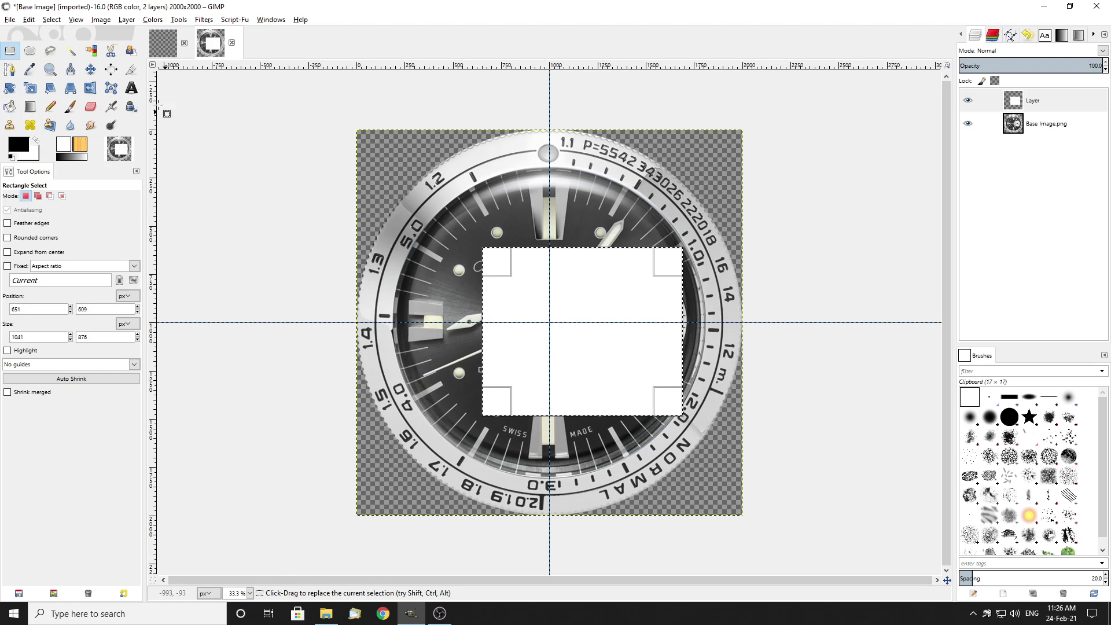
{"action": "left_click", "coordinate": [258, 163]}
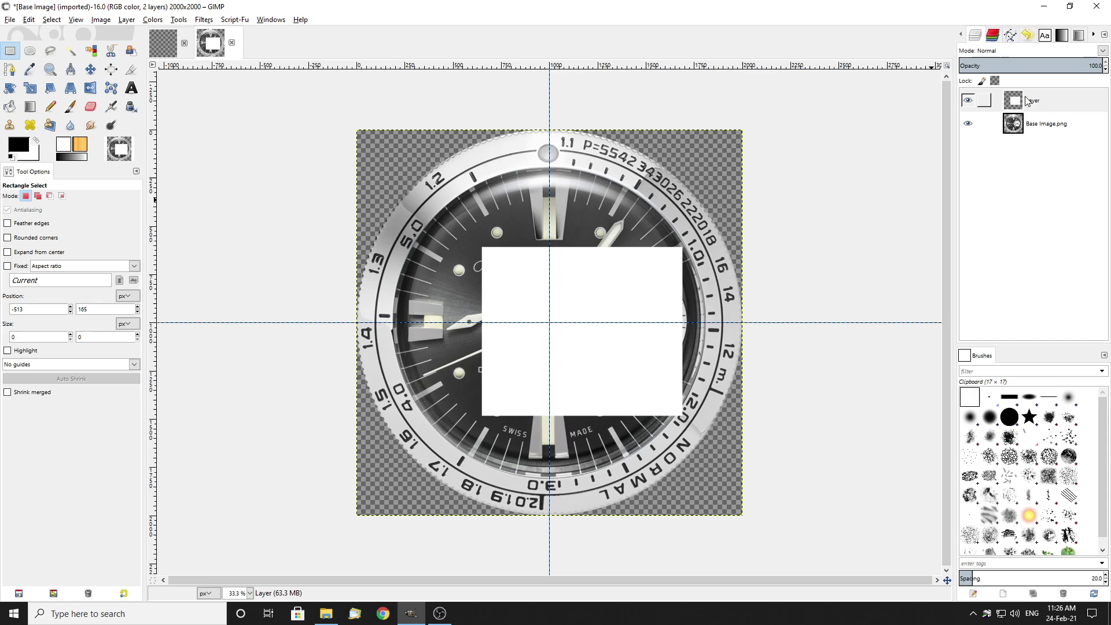
Move the white rectangle's layer below Base Image.png and toggle the layers' visibility to compare the stacking
{"action": "left_click_drag", "start_coordinate": [1047, 104], "coordinate": [1043, 132]}
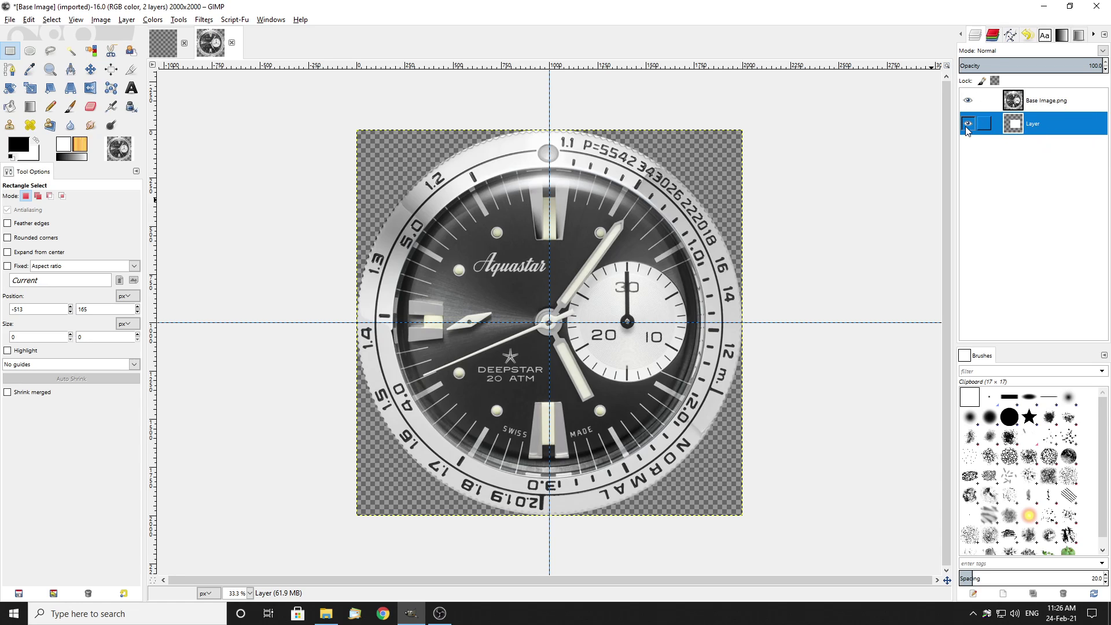
{"action": "left_click", "coordinate": [967, 102]}
{"action": "left_click", "coordinate": [967, 102]}
{"action": "left_click", "coordinate": [967, 103]}
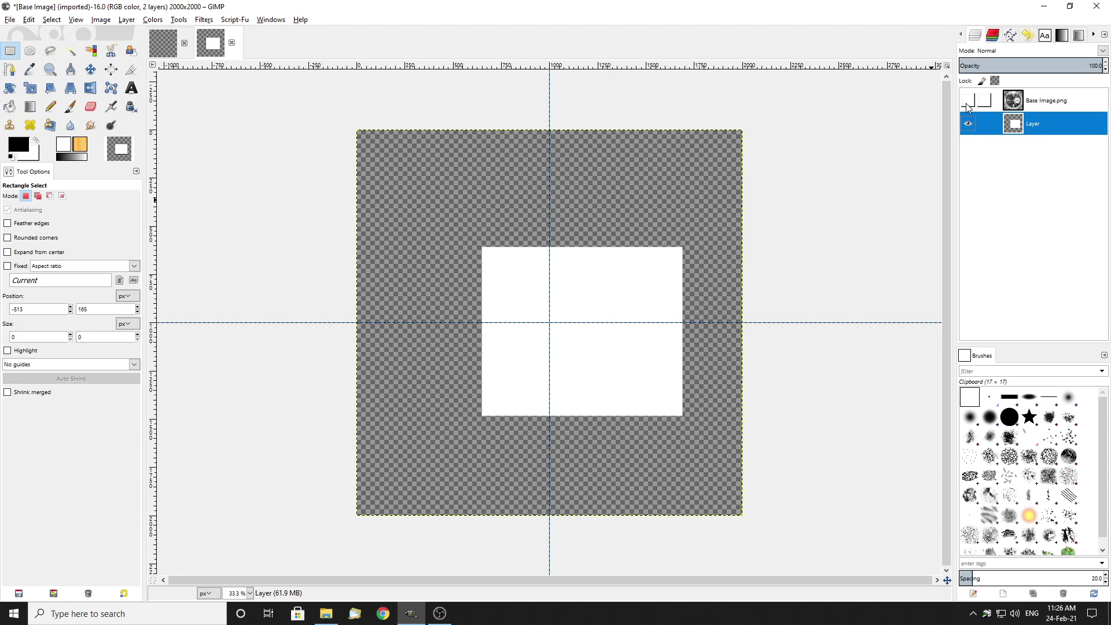
{"action": "left_click", "coordinate": [967, 103]}
{"action": "left_click", "coordinate": [967, 103]}
{"action": "left_click", "coordinate": [967, 103]}
{"action": "left_click", "coordinate": [967, 103]}
{"action": "mouse_move", "coordinate": [1040, 132]}
{"action": "left_mouse_down"}
{"action": "mouse_move", "coordinate": [1043, 108]}
{"action": "mouse_move", "coordinate": [1041, 152]}
{"action": "left_mouse_up"}
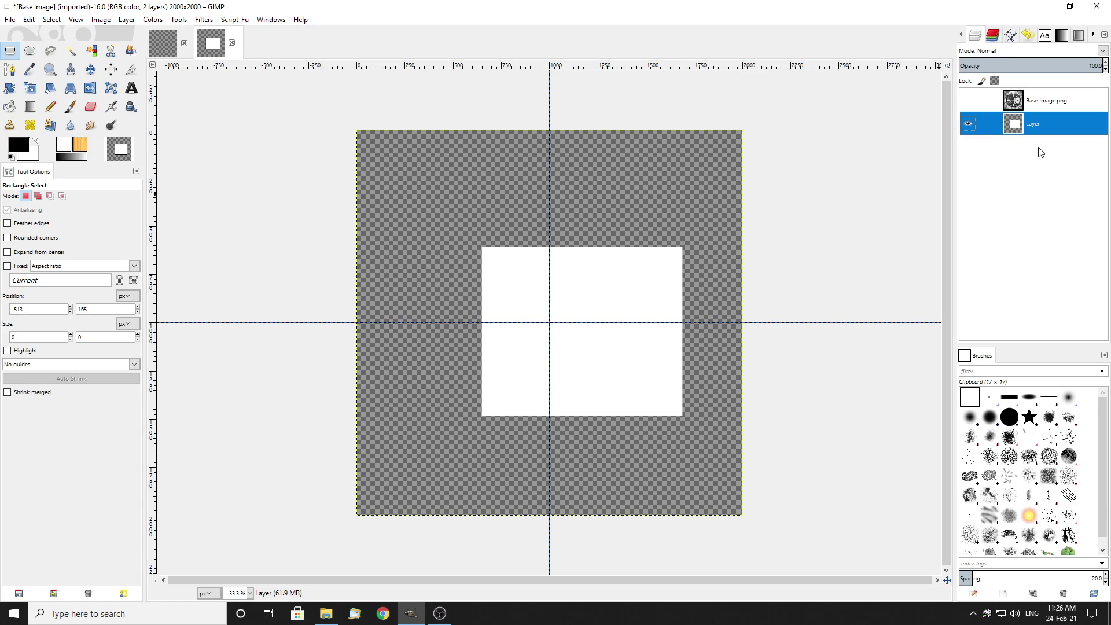
{"action": "double_click", "coordinate": [965, 123]}
{"action": "left_click", "coordinate": [967, 100]}
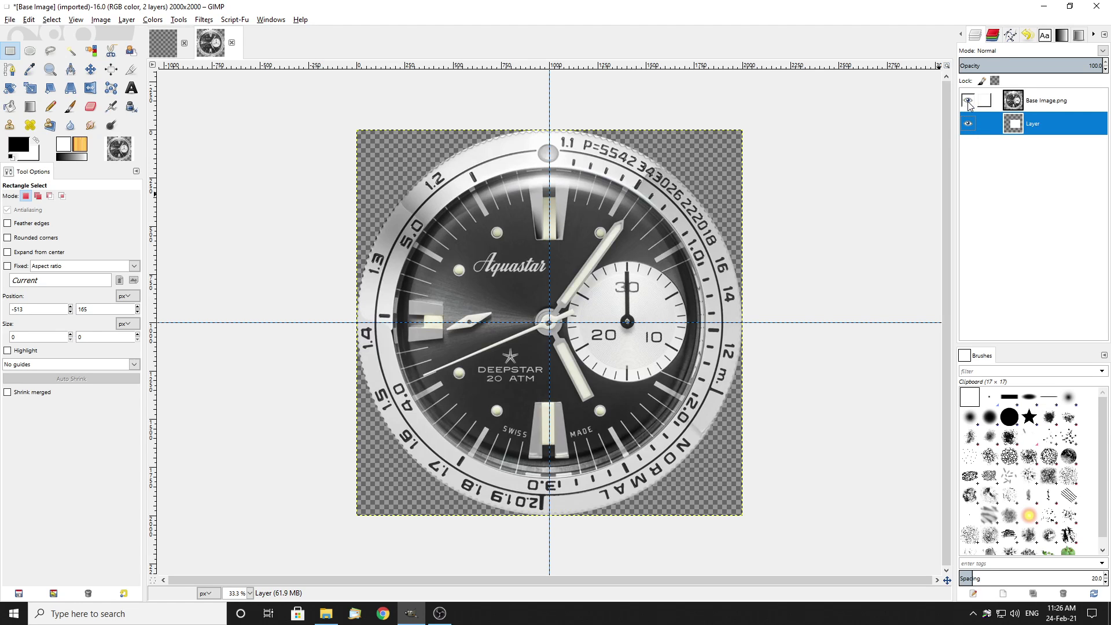
Hide the white rectangle's layer and examine how switching each layer's visibility changes the canvas
{"action": "left_click", "coordinate": [967, 123]}
{"action": "left_click", "coordinate": [967, 100]}
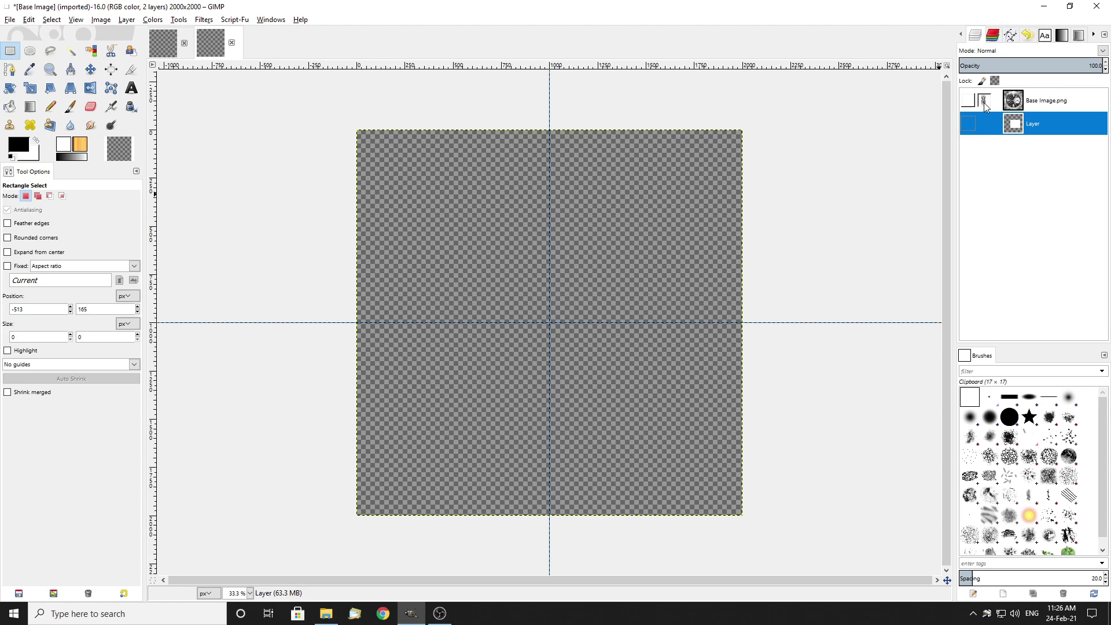
{"action": "left_click", "coordinate": [967, 100]}
{"action": "left_click", "coordinate": [967, 100]}
{"action": "left_click", "coordinate": [967, 100]}
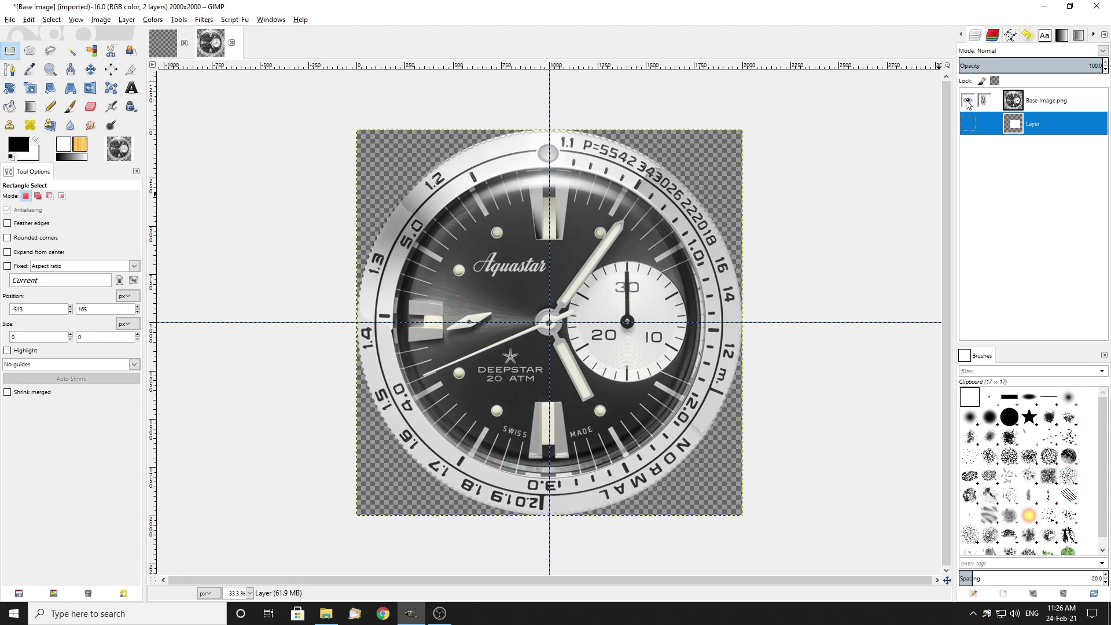
{"action": "left_click", "coordinate": [968, 101]}
{"action": "left_click", "coordinate": [967, 123]}
{"action": "left_click", "coordinate": [967, 124]}
{"action": "left_click", "coordinate": [967, 100]}
{"action": "left_click", "coordinate": [967, 102]}
{"action": "left_click", "coordinate": [966, 101]}
{"action": "left_click", "coordinate": [967, 101]}
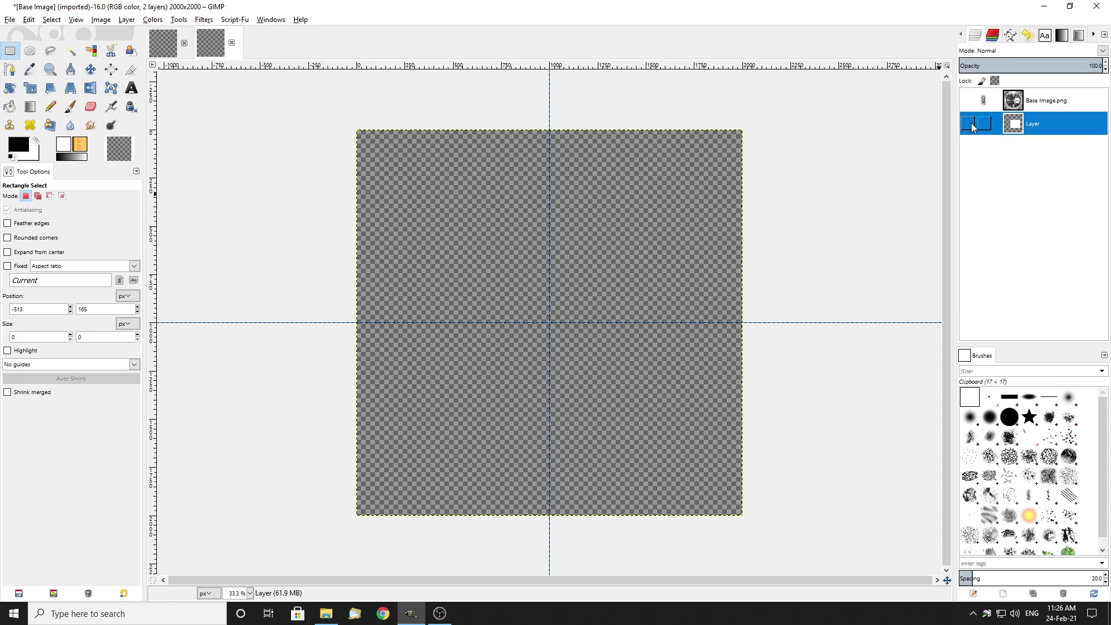
Show the Base Image.png layer again and delete the layer holding the white rectangle
{"action": "left_click", "coordinate": [967, 100]}
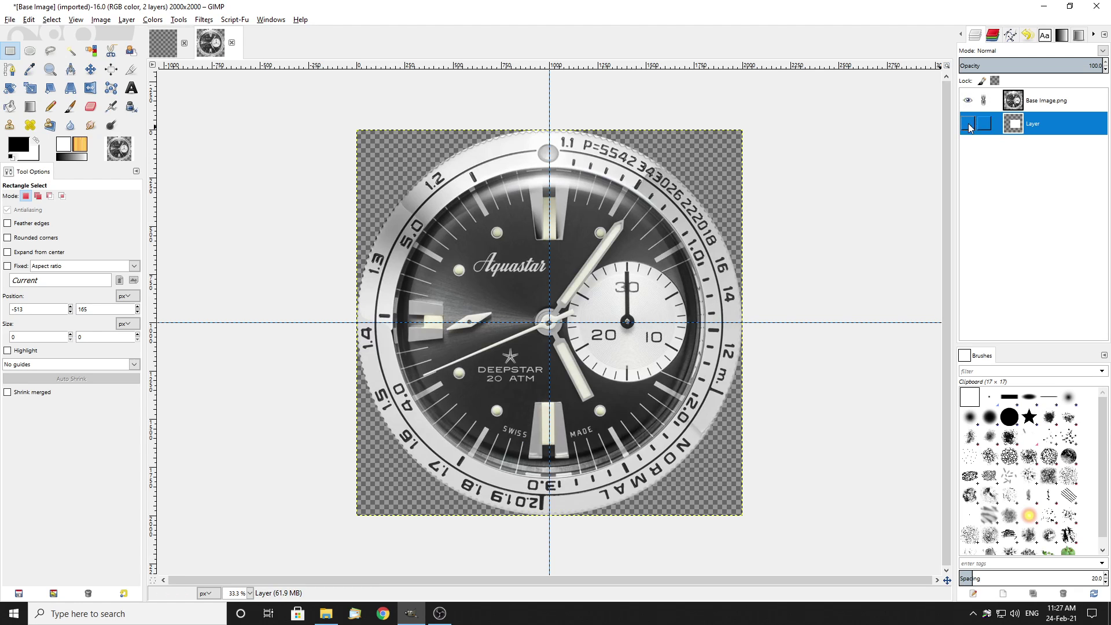
{"action": "right_click", "coordinate": [1058, 131]}
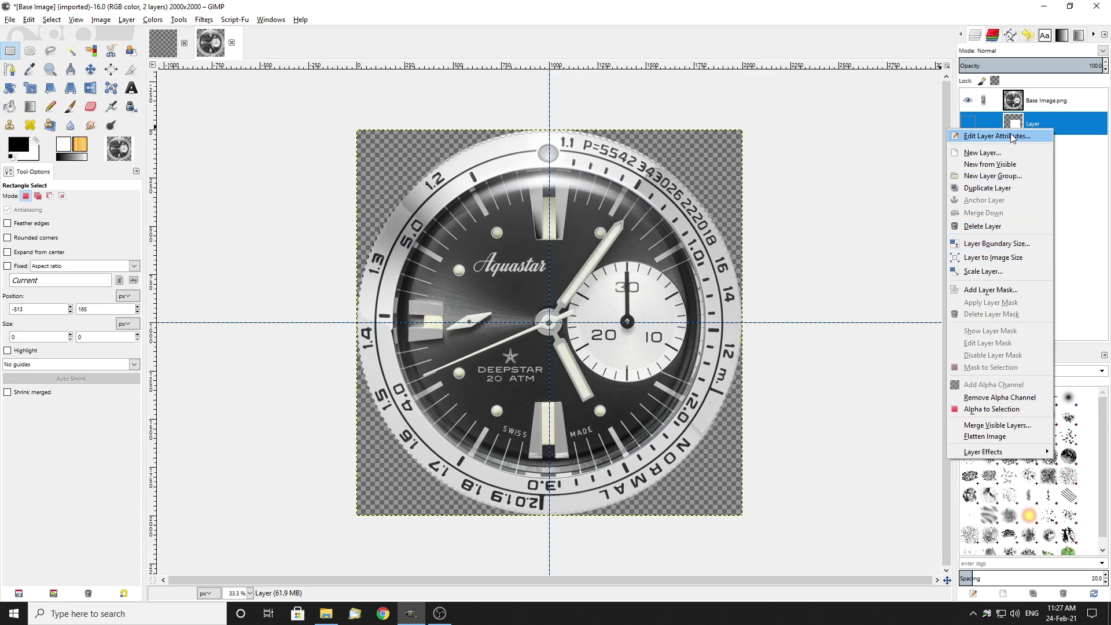
{"action": "left_click", "coordinate": [977, 226]}
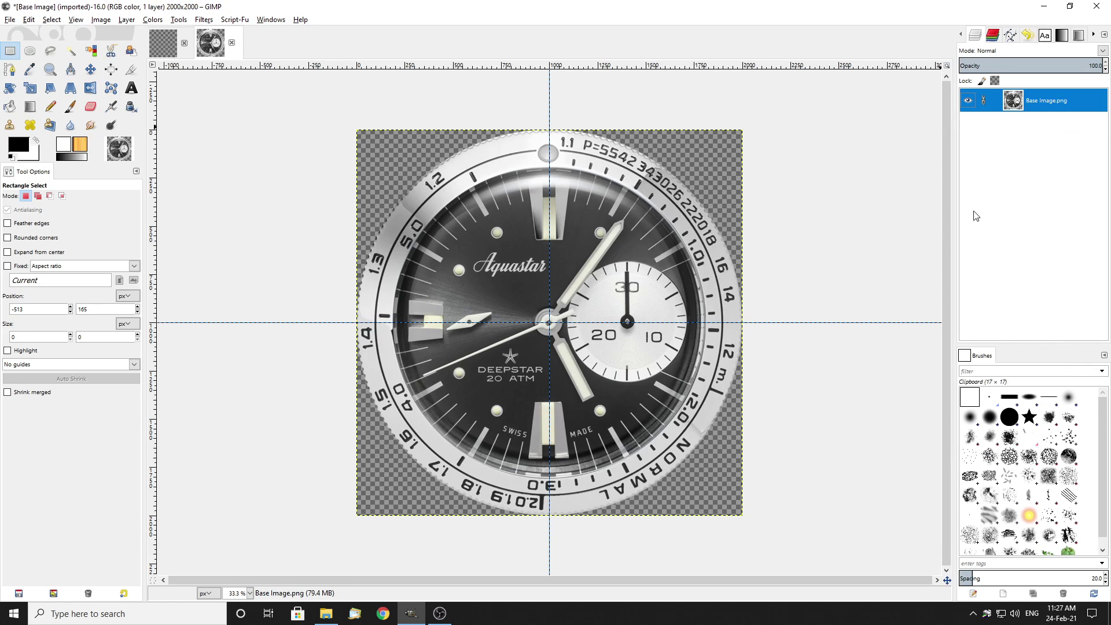